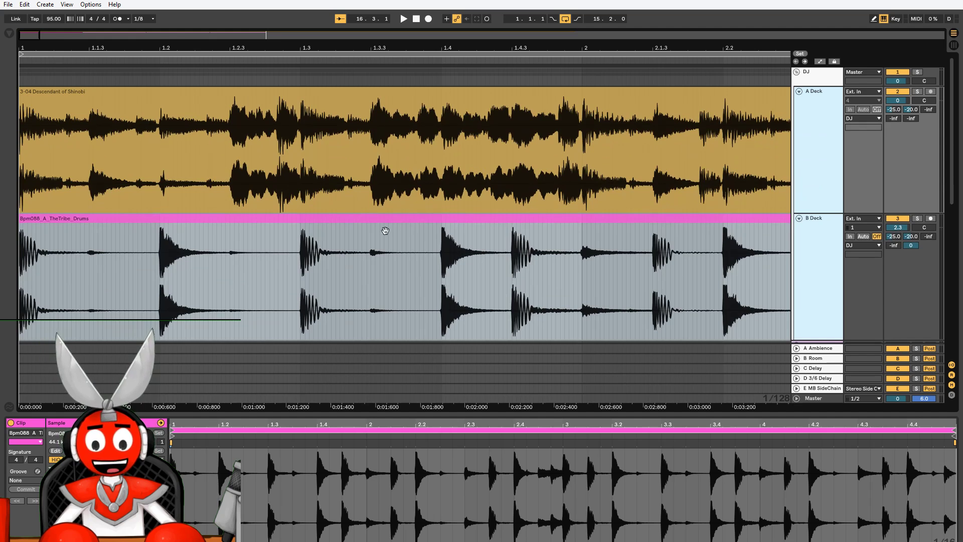
- Play the arrangement from bar 1 to hear the B Deck drums against the A Deck sample, and return to the start
click(80, 219)
key(space)
drag(44, 42, 43, 23)
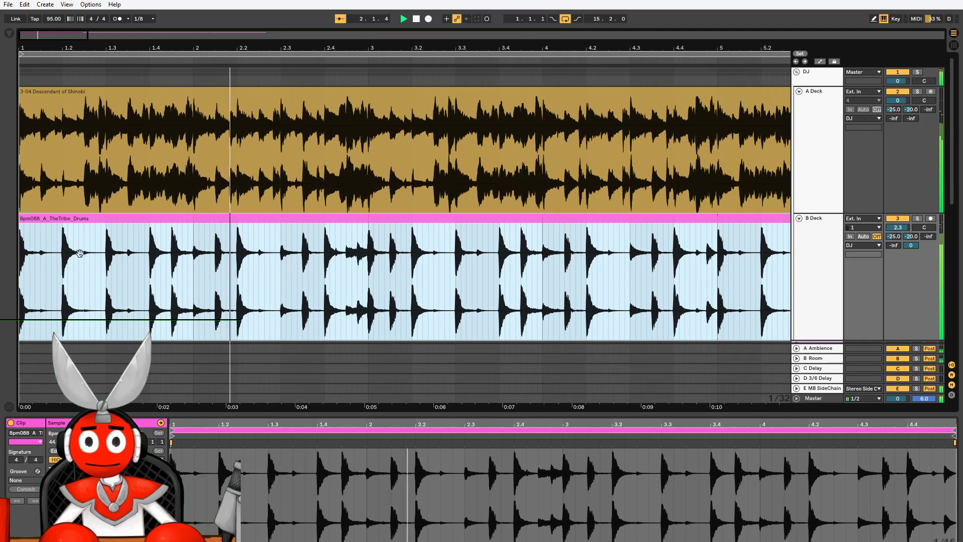
click(133, 295)
key(minus)
key(space)
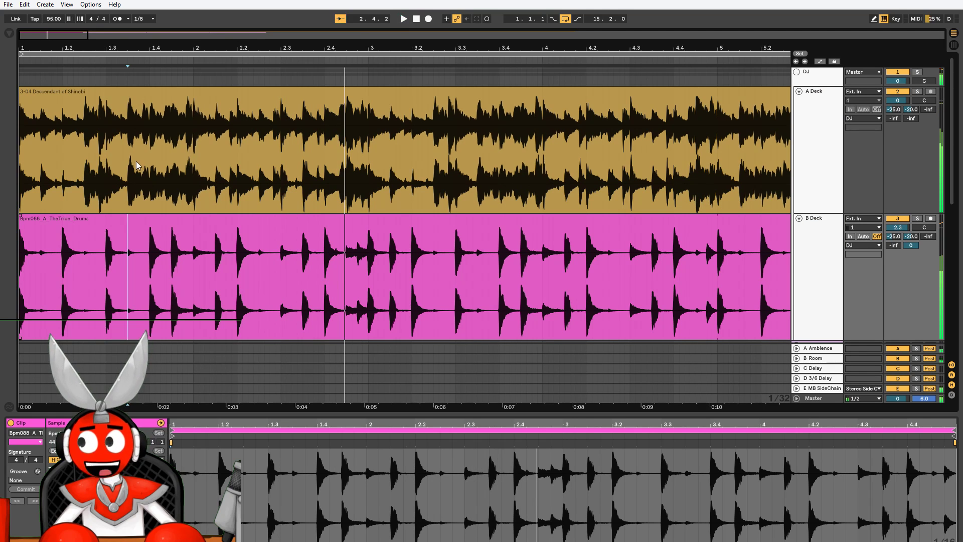
click(416, 20)
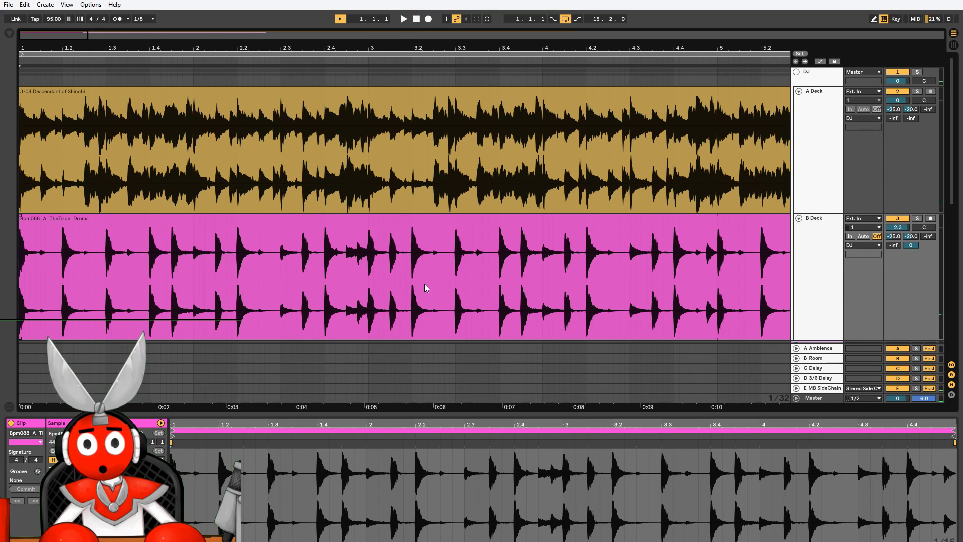
- Loop the first two bars of the B Deck drums and start playback from bar 1
drag(370, 300, 2, 316)
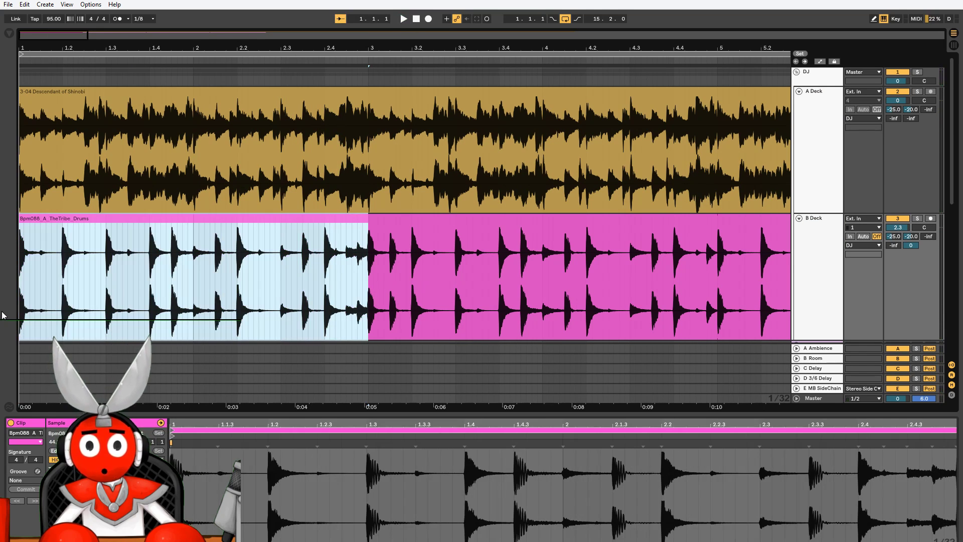
key(ctrl+l)
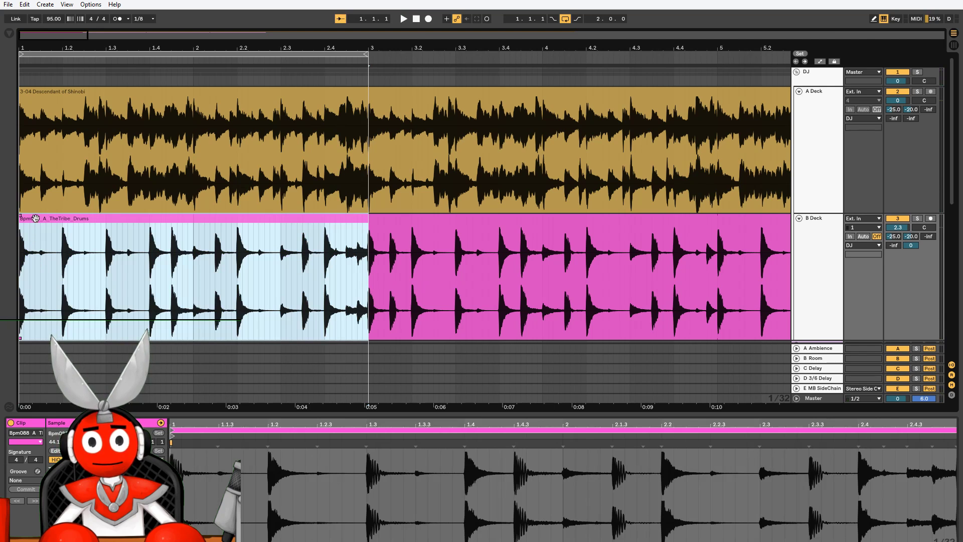
click(35, 219)
click(63, 326)
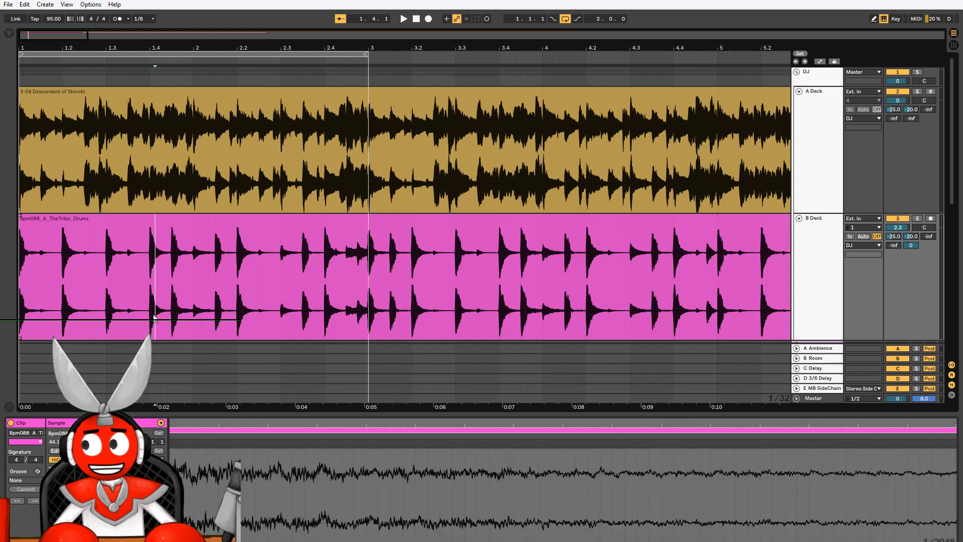
click(171, 316)
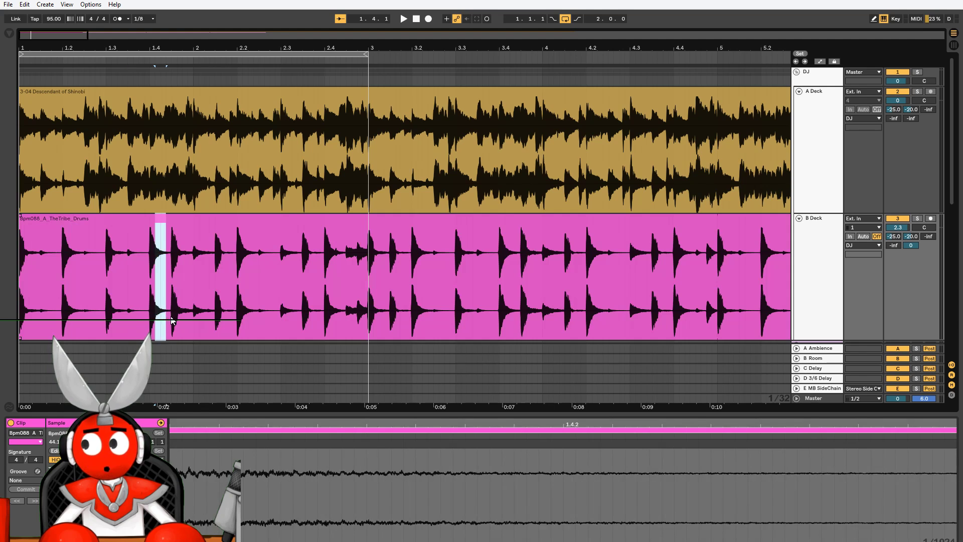
click(419, 20)
key(space)
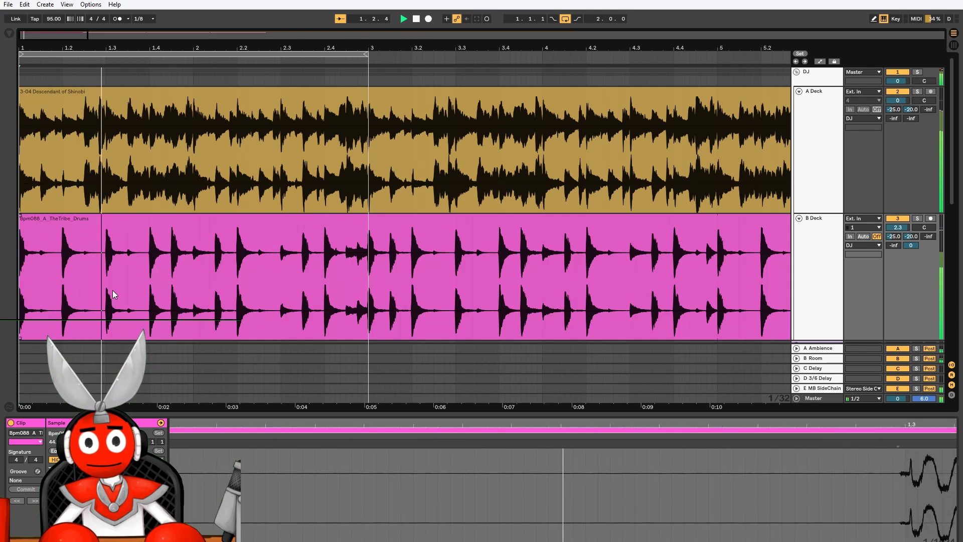
- Move the eighth-note kick slice at 1.3 on B Deck earlier to 1.2.3
drag(106, 286, 128, 286)
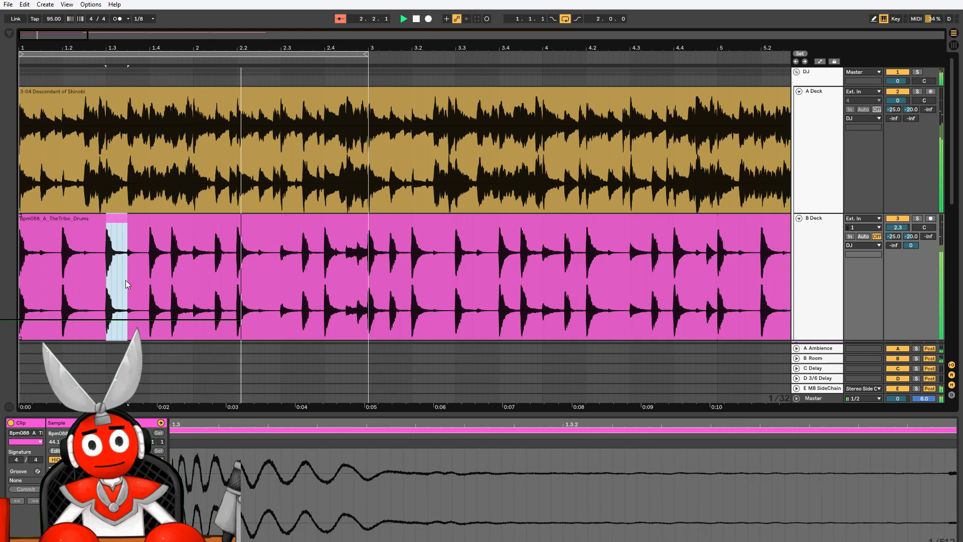
key(Left)
key(Left)
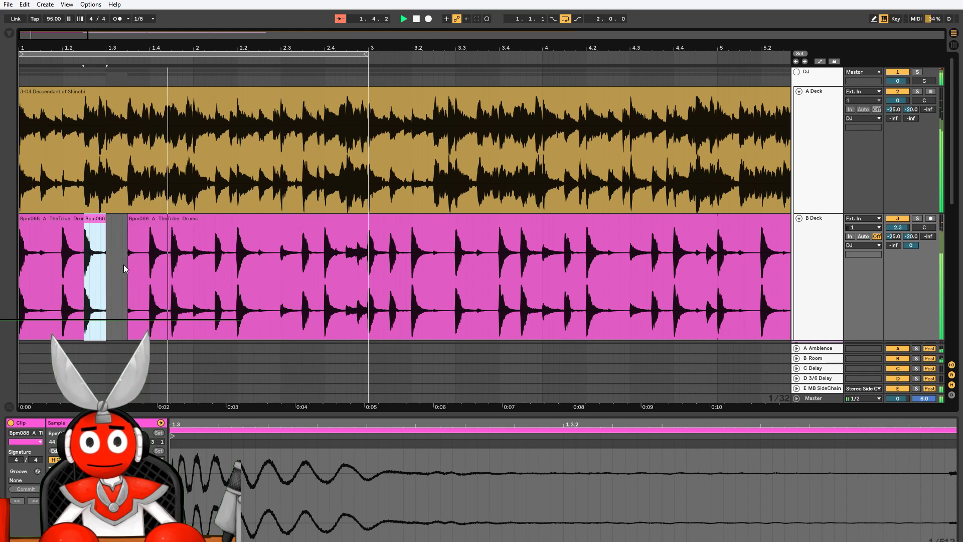
drag(127, 266, 138, 267)
key(ctrl+z)
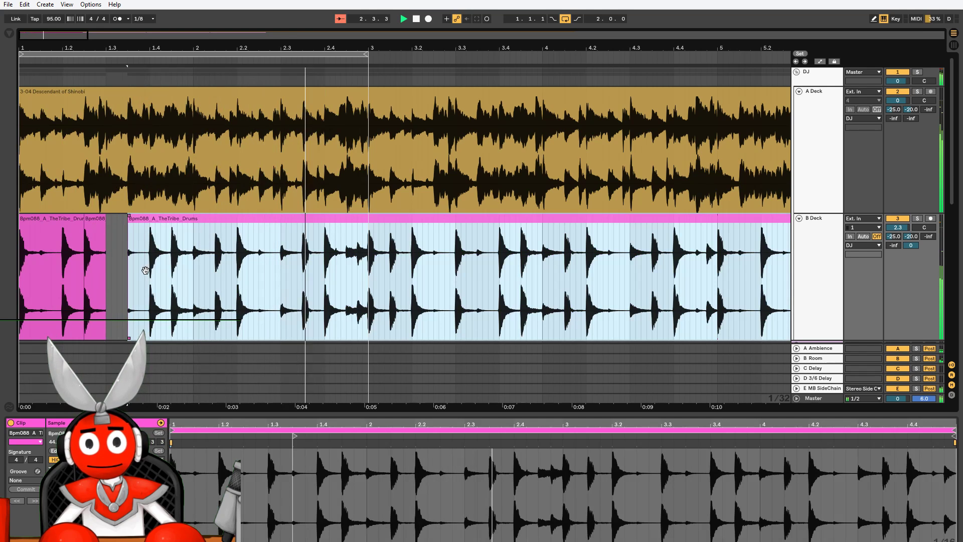
- Copy the short drum slice starting at 1.3.3 and paste it into the gap at 1.3 on B Deck
click(125, 296)
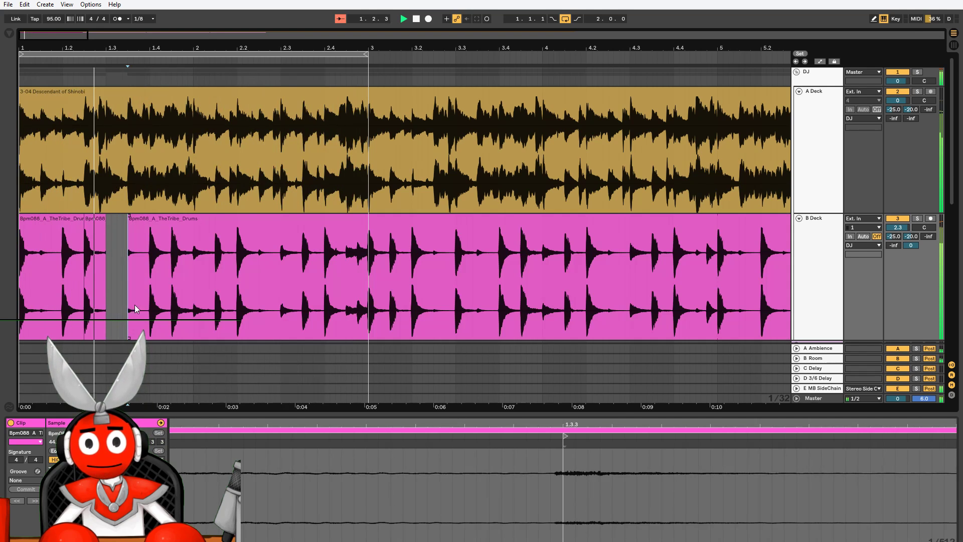
drag(130, 304, 144, 304)
key(ctrl+c)
click(109, 303)
key(ctrl+v)
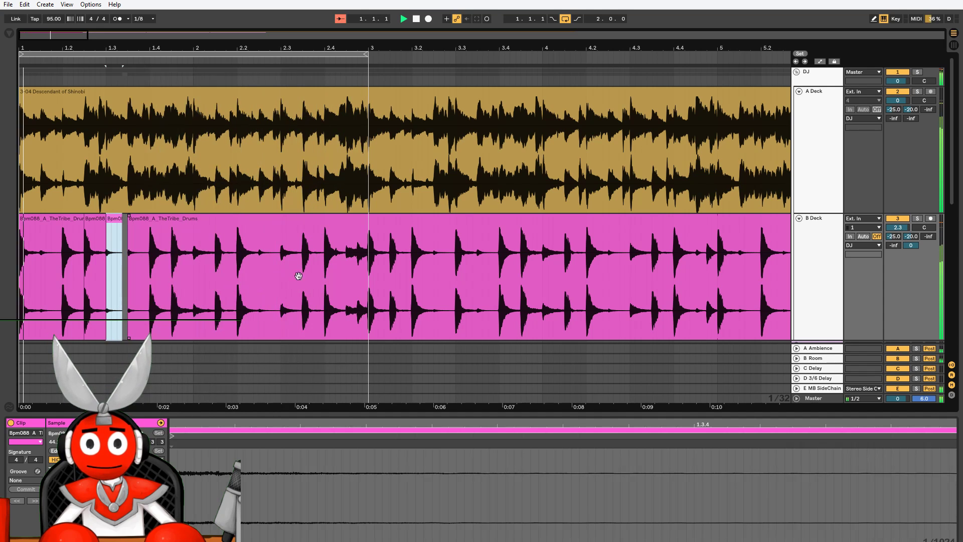
- Copy the sixteenth-note kick at 2.3.3 on B Deck and paste it at 2.2.4, 2.3.2 and 2.4.4
click(305, 303)
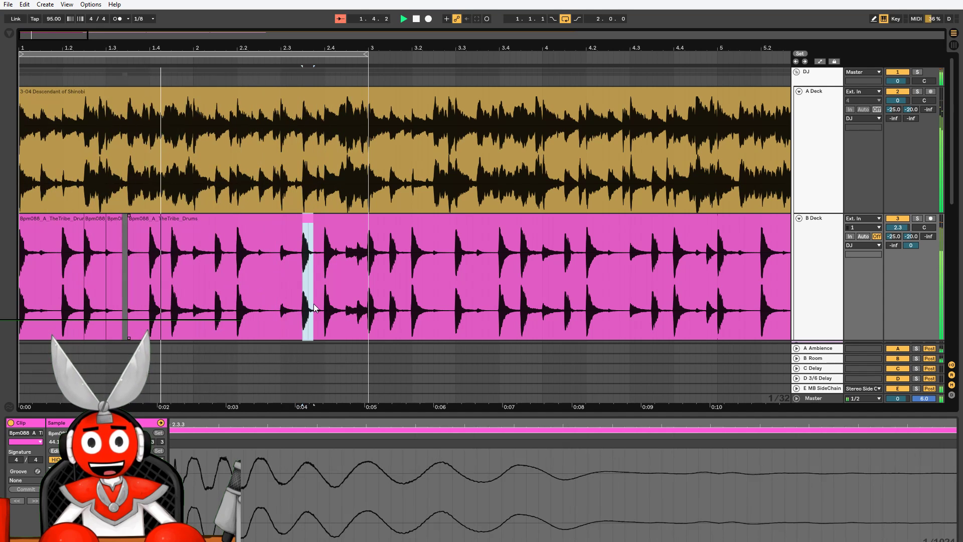
key(ctrl+c)
click(271, 291)
key(ctrl+v)
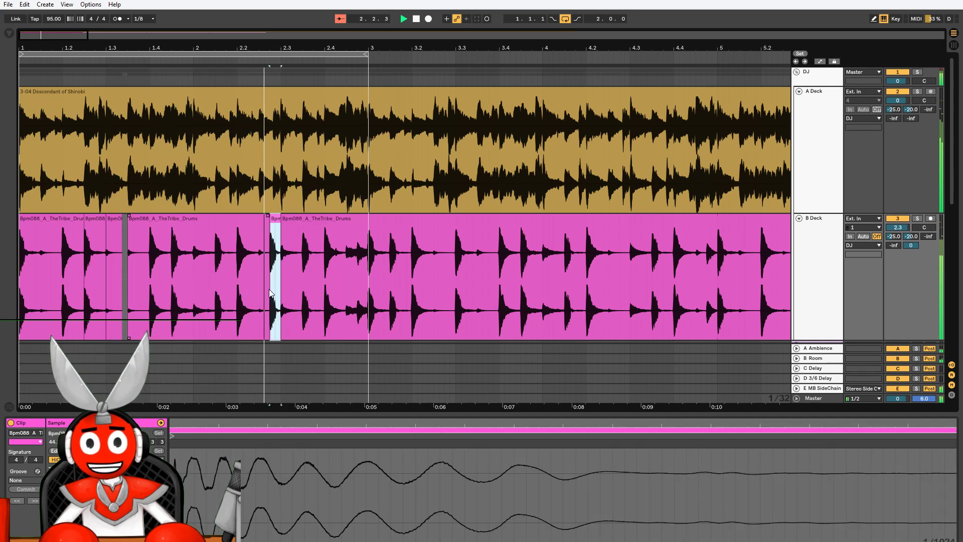
click(293, 276)
click(292, 292)
key(ctrl+v)
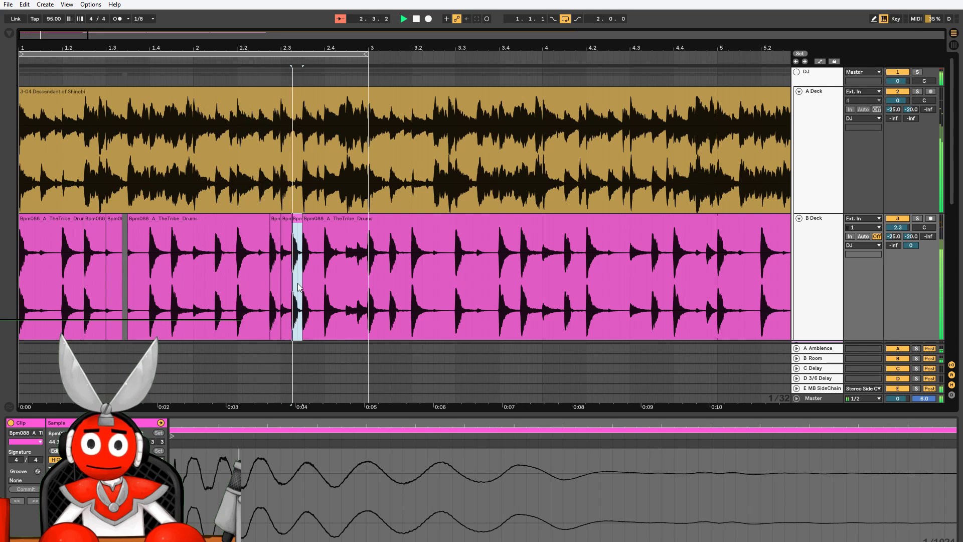
click(358, 282)
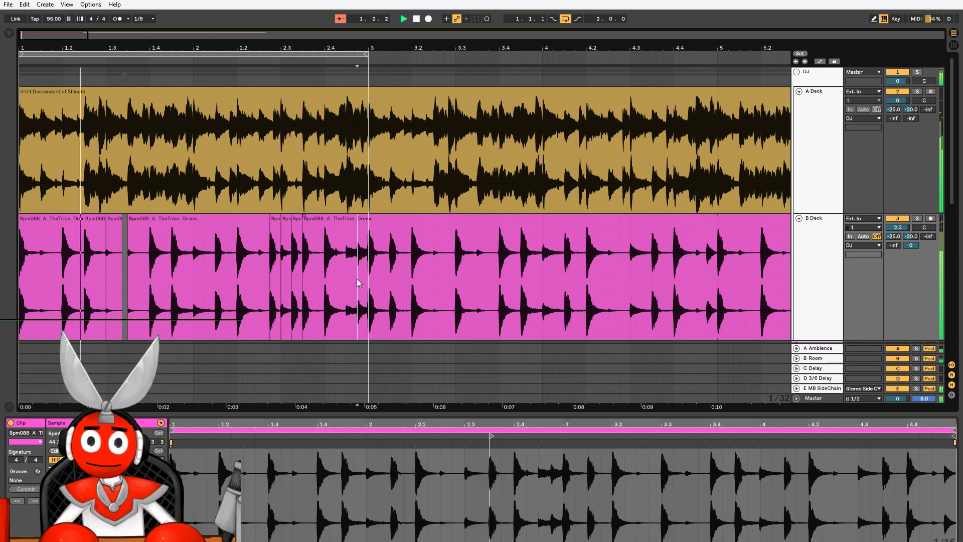
key(ctrl+v)
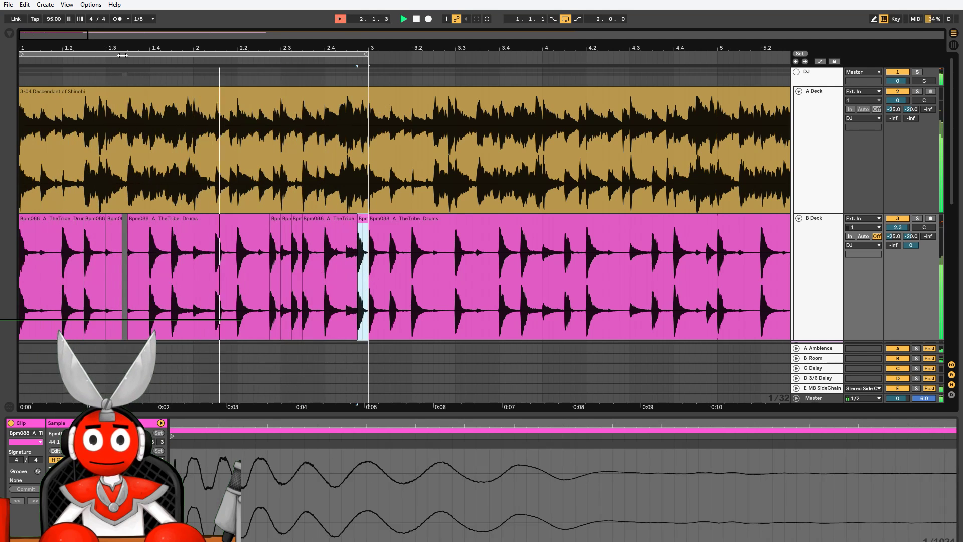
- Move the two-bar loop to bars 3 and 4 and select that section of the B Deck drums
drag(54, 36, 94, 36)
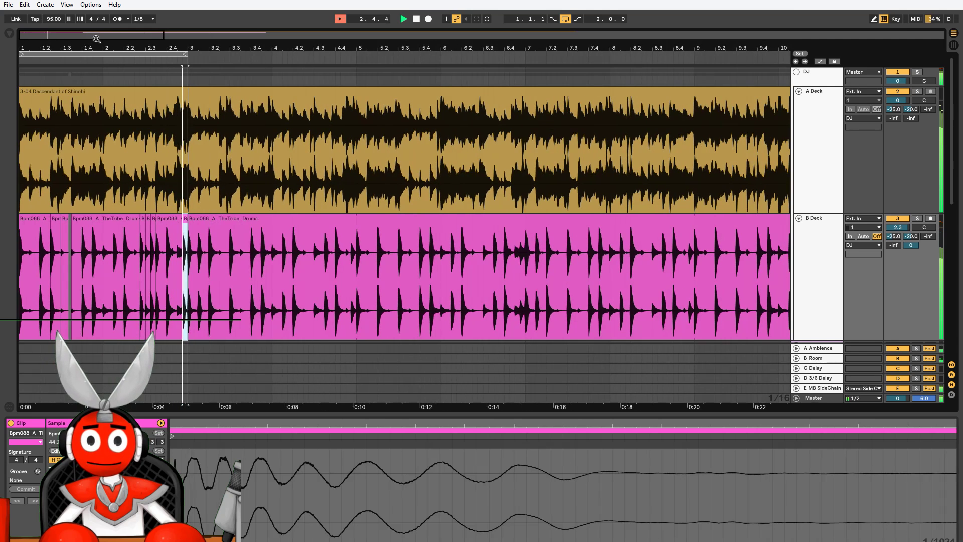
click(135, 54)
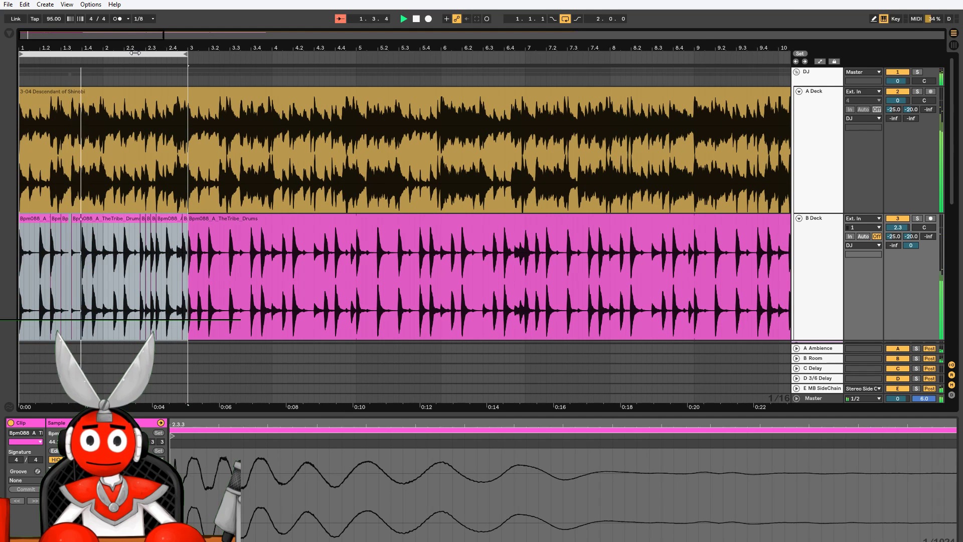
drag(136, 54, 304, 54)
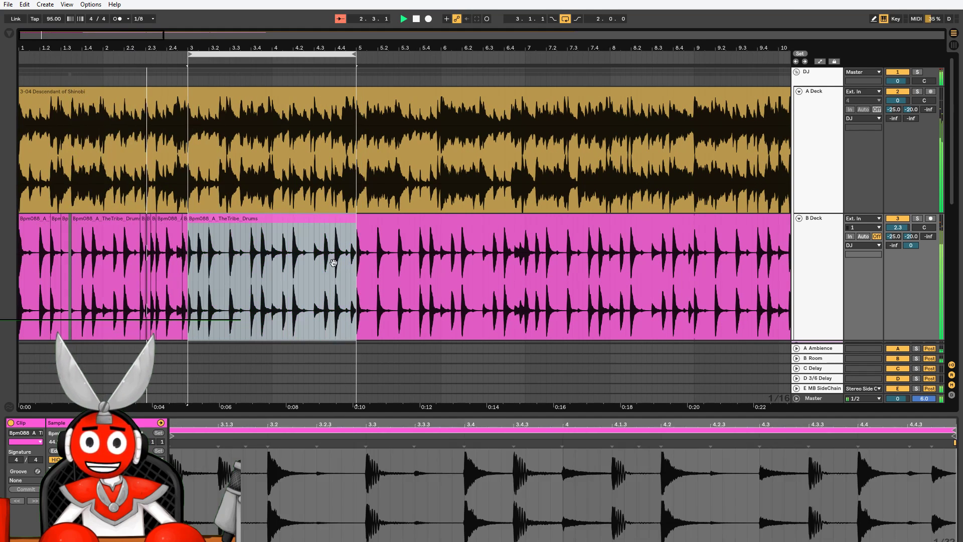
click(352, 295)
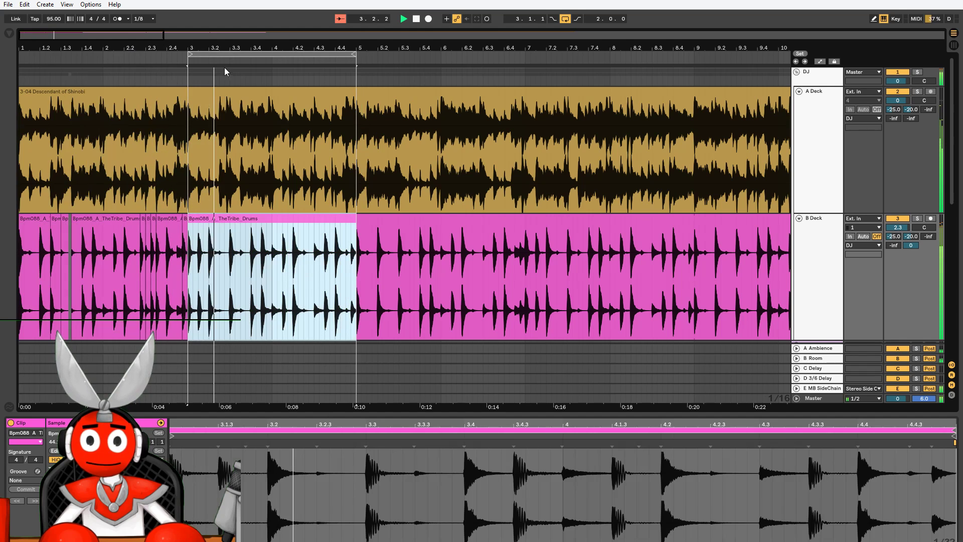
drag(145, 35, 100, 85)
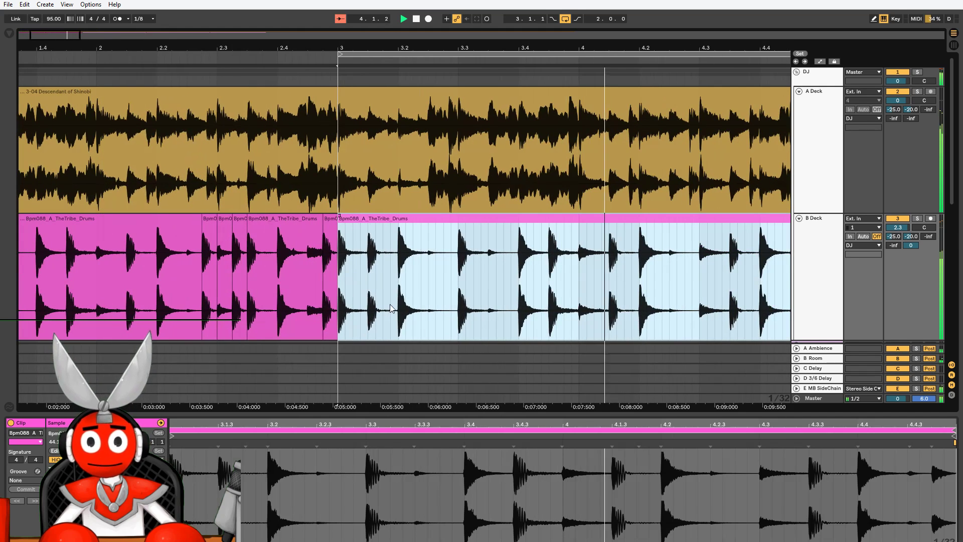
- Copy the sixteenth-note kick at 3.1.3 on B Deck and stop playback
click(369, 285)
drag(369, 284, 382, 285)
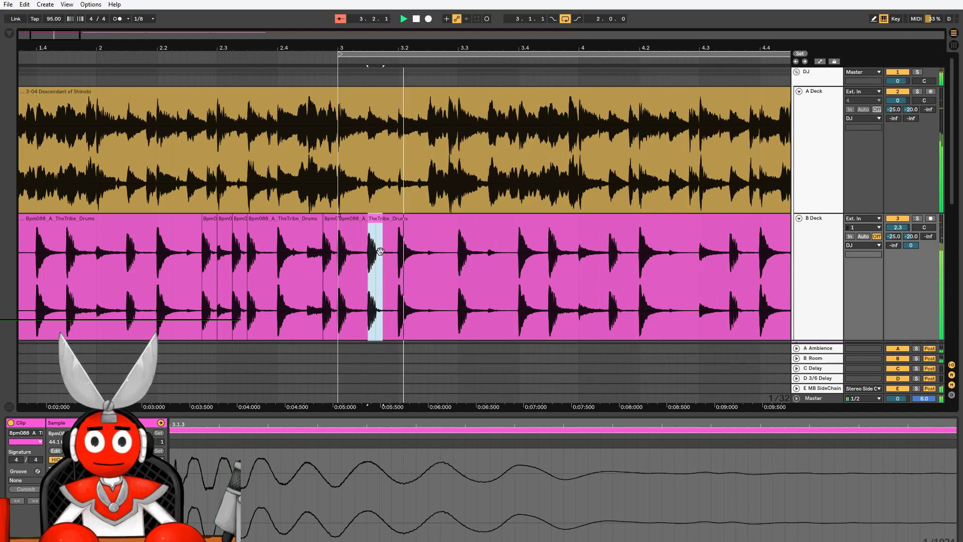
double_click(447, 271)
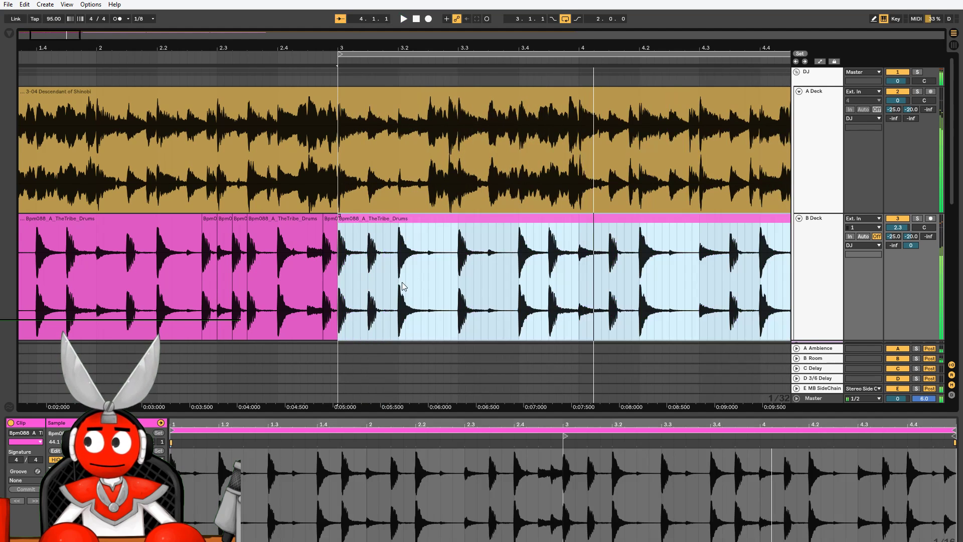
key(space)
- Place the copied kick a 1/32 note before 3.3 and extend the following drum clip back to 3.3
click(329, 281)
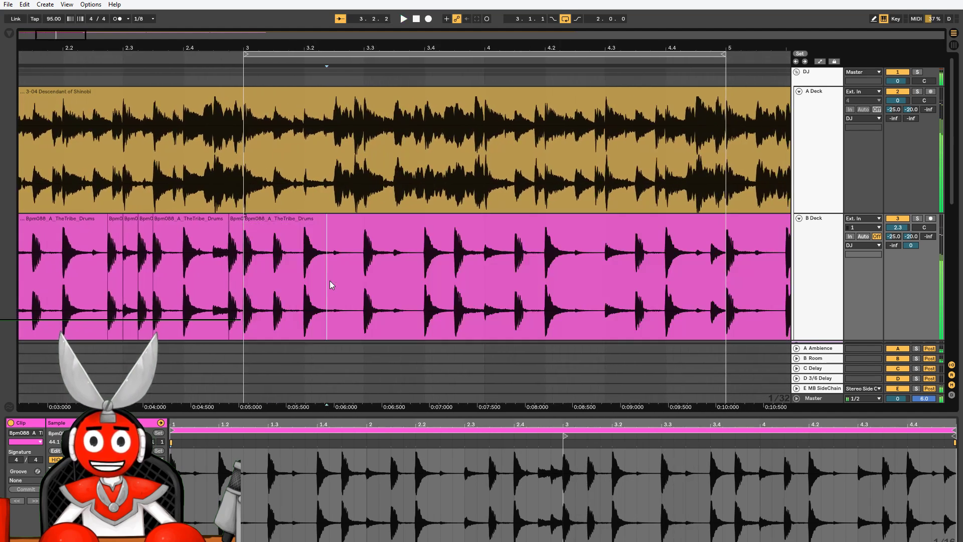
double_click(340, 276)
click(354, 281)
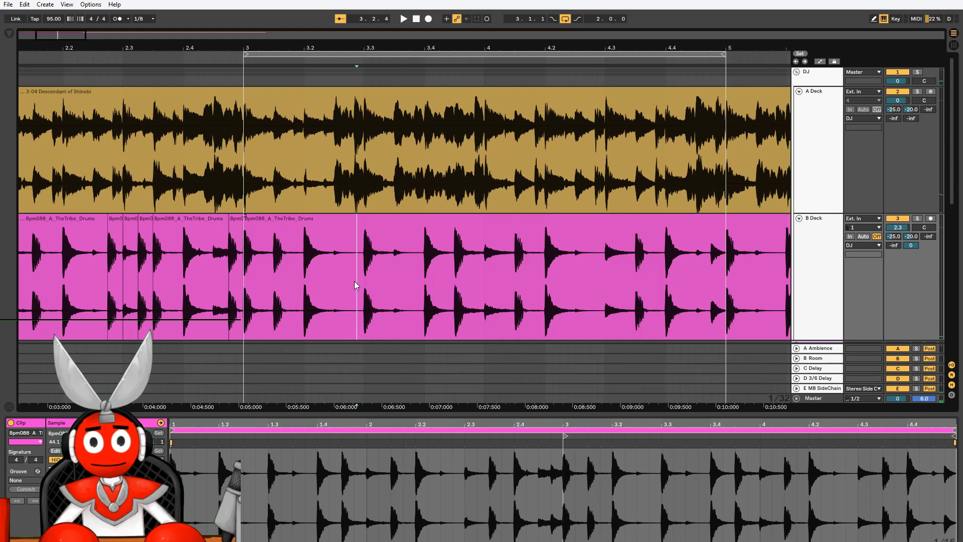
drag(354, 281, 369, 281)
key(ctrl+e)
double_click(378, 232)
drag(371, 227, 364, 227)
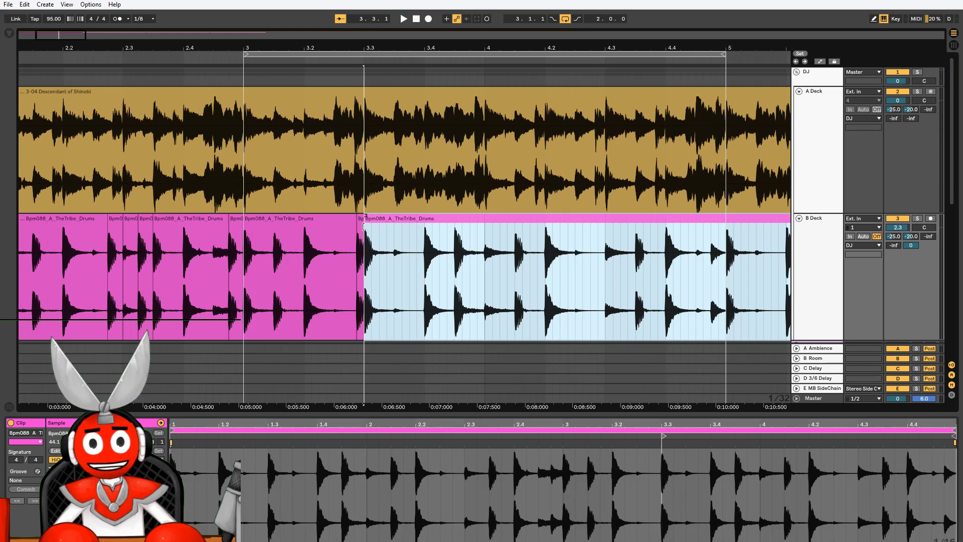
- Audition the edited drums around 3.2 and from the start of bar 3
double_click(304, 266)
click(305, 296)
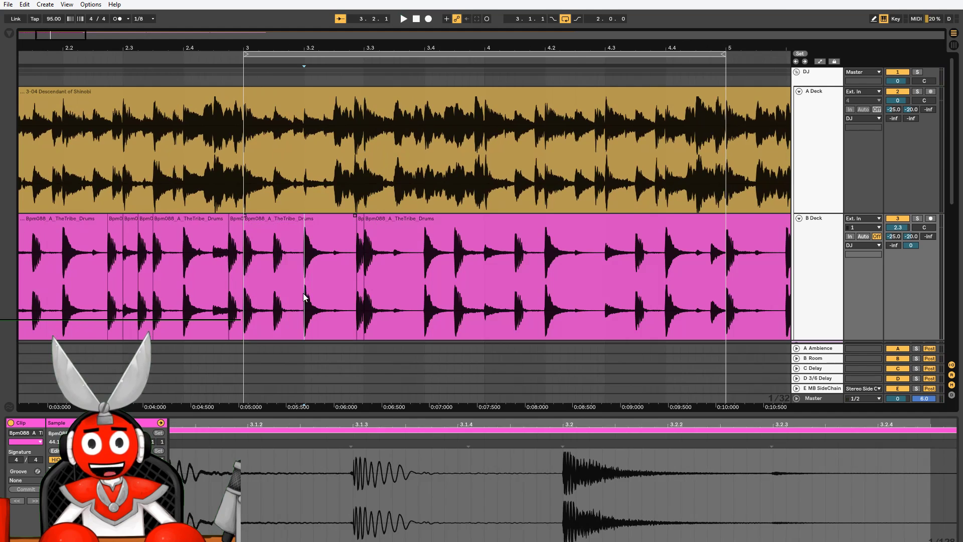
key(space)
key(space)
click(324, 286)
key(space)
key(space)
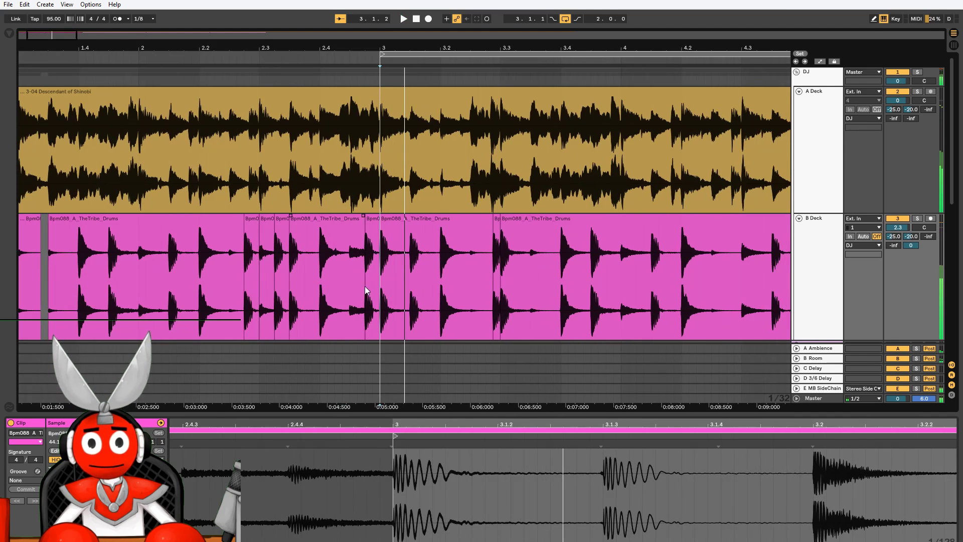
- Copy the sixteenth-note kick at the start of bar 3 and paste it at 3.2.3 on B Deck
drag(380, 283, 393, 282)
key(ctrl+c)
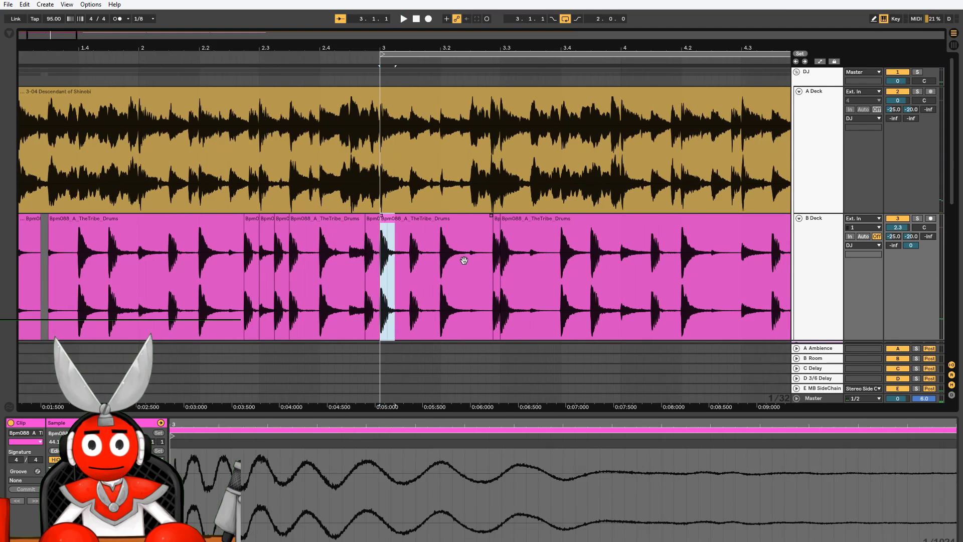
click(470, 284)
key(ctrl+v)
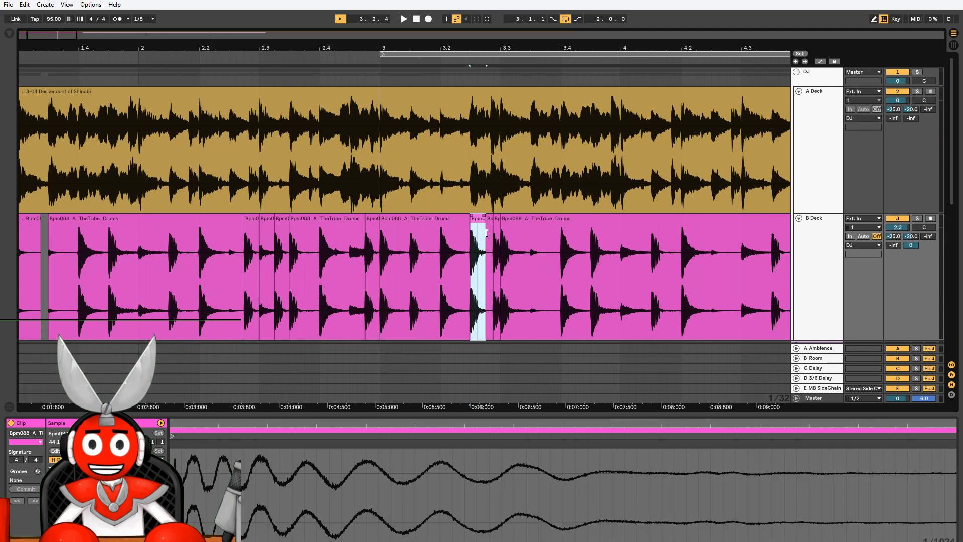
- Try shortening the pasted kick at 3.2.3 to a 1/32 note and audition it from bar 3
drag(486, 233, 483, 232)
click(380, 293)
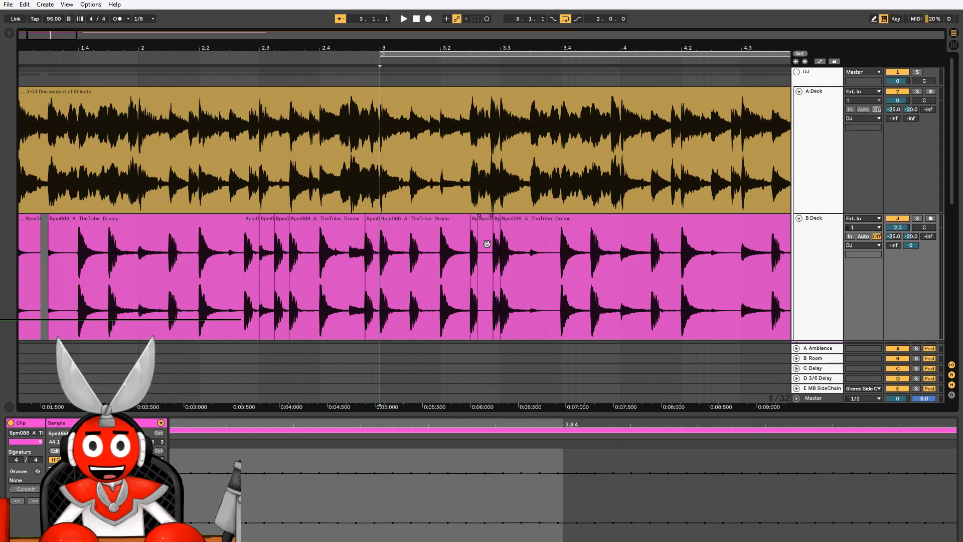
key(space)
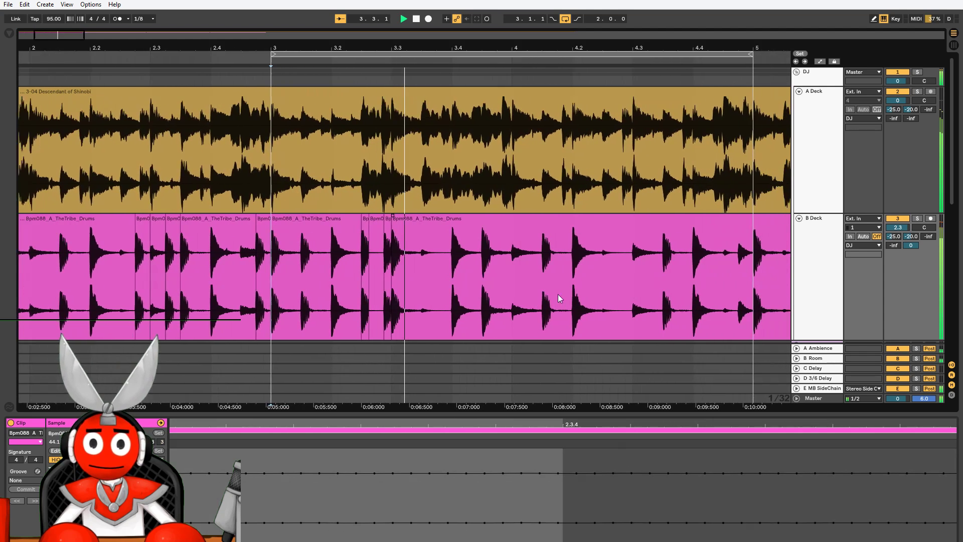
drag(340, 227, 348, 229)
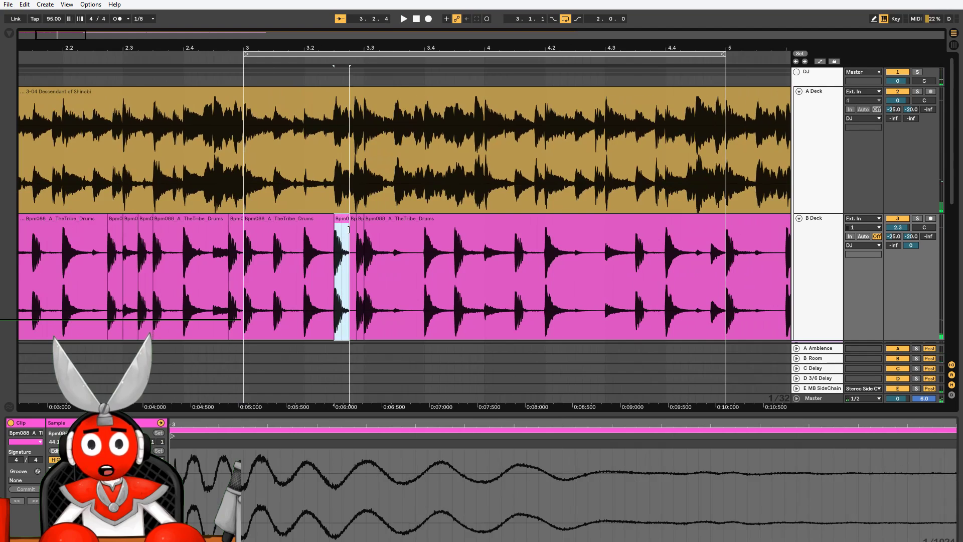
- Audition the drums from bar 3 and extend the kick at 3.2.3 by a 1/32 note to meet the next kick
click(247, 263)
key(space)
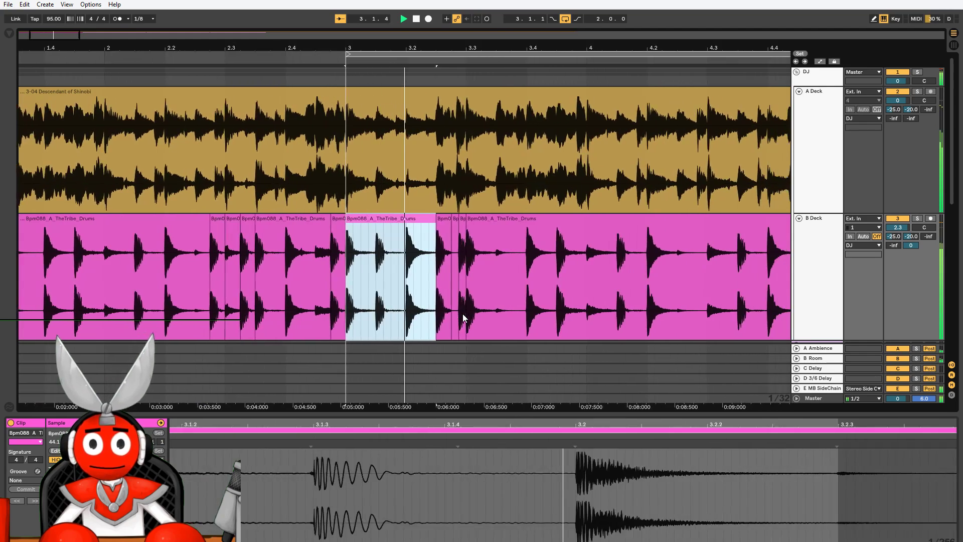
key(space)
click(328, 287)
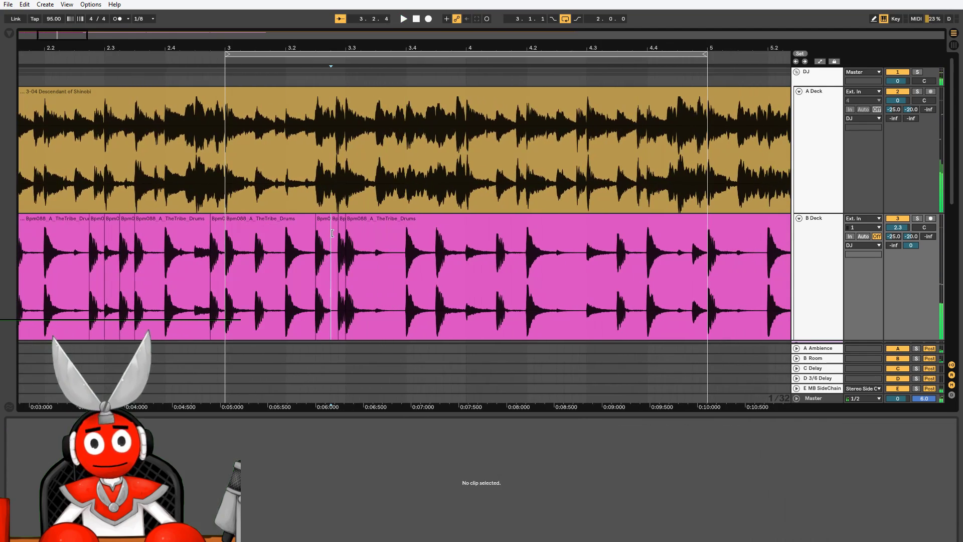
double_click(329, 232)
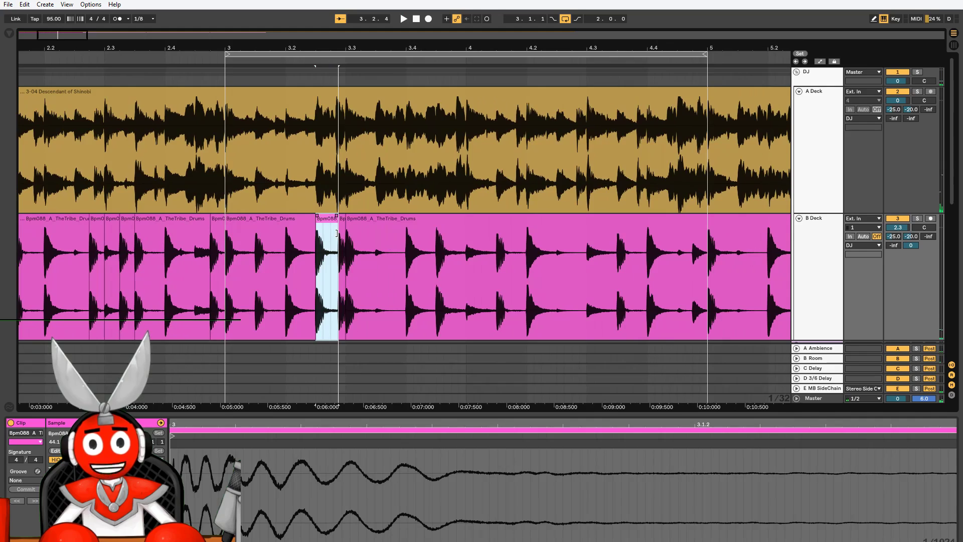
- Audition the edited drums against A Deck from the start of bar 3
click(225, 281)
key(space)
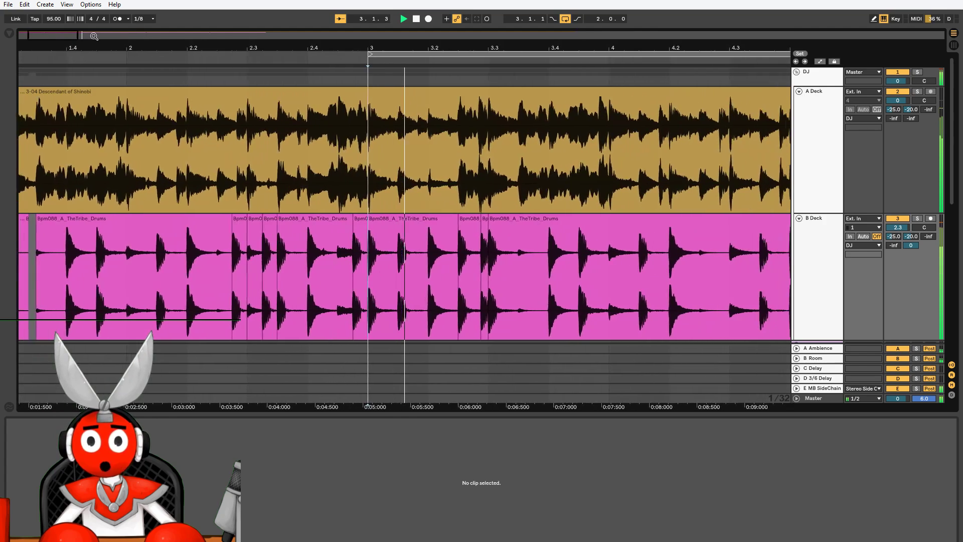
click(338, 279)
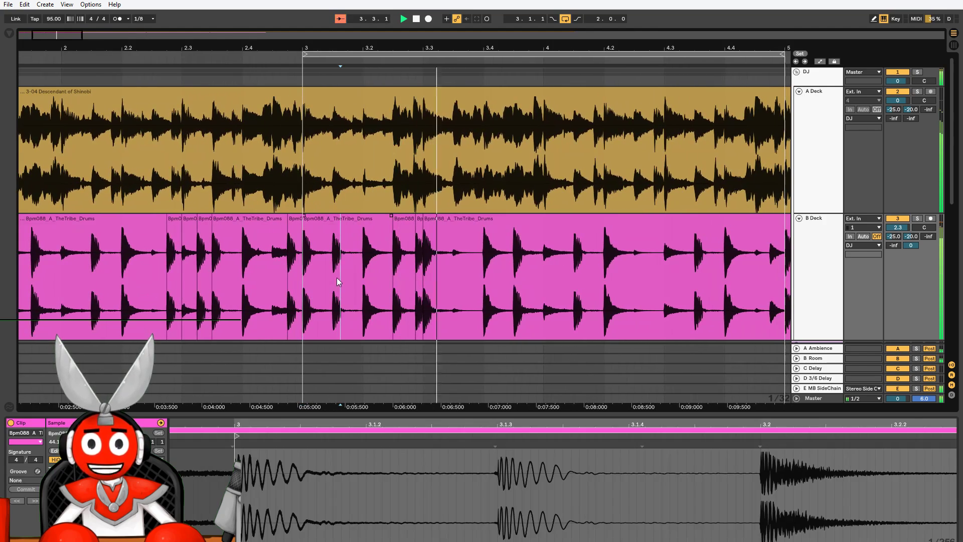
- Copy the 1/32-note kick just before 3.3 and paste it at 4.3 on B Deck
click(420, 251)
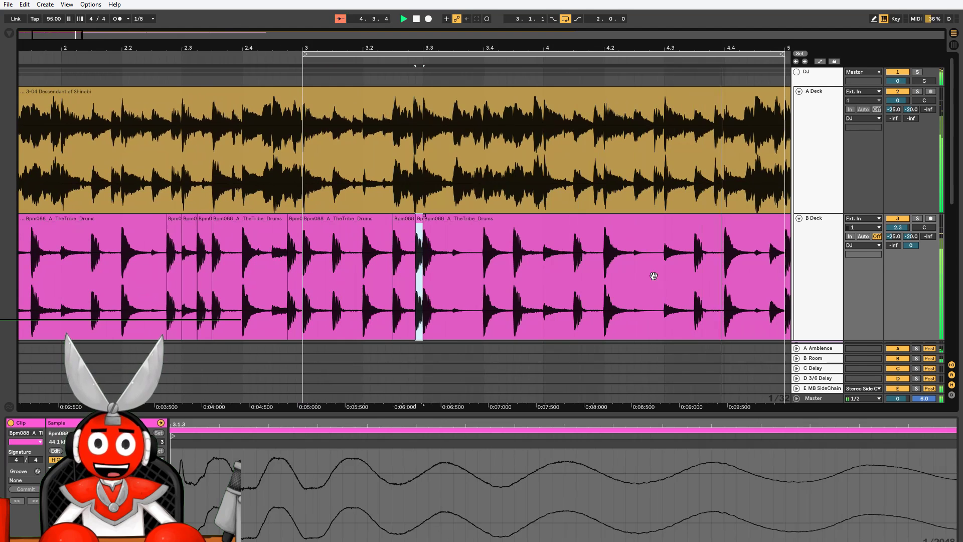
key(space)
click(666, 278)
key(space)
key(space)
key(ctrl+v)
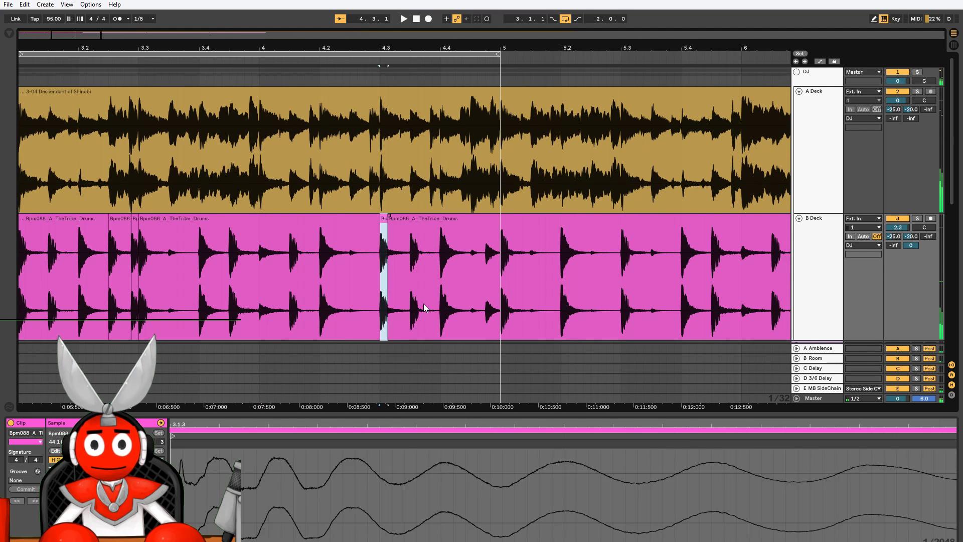
- Extend the pasted kick at 4.3 to a 1/16 note and audition it
key(space)
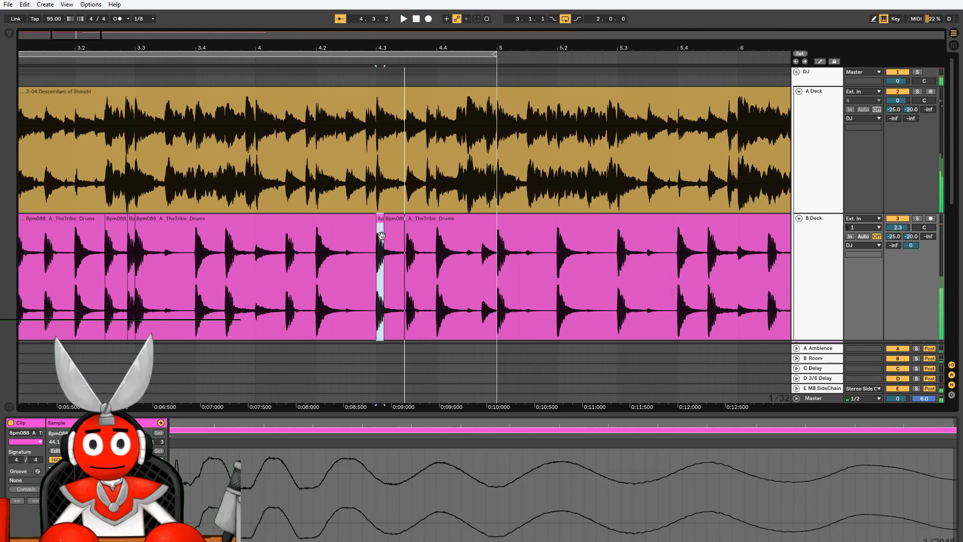
drag(383, 233, 388, 233)
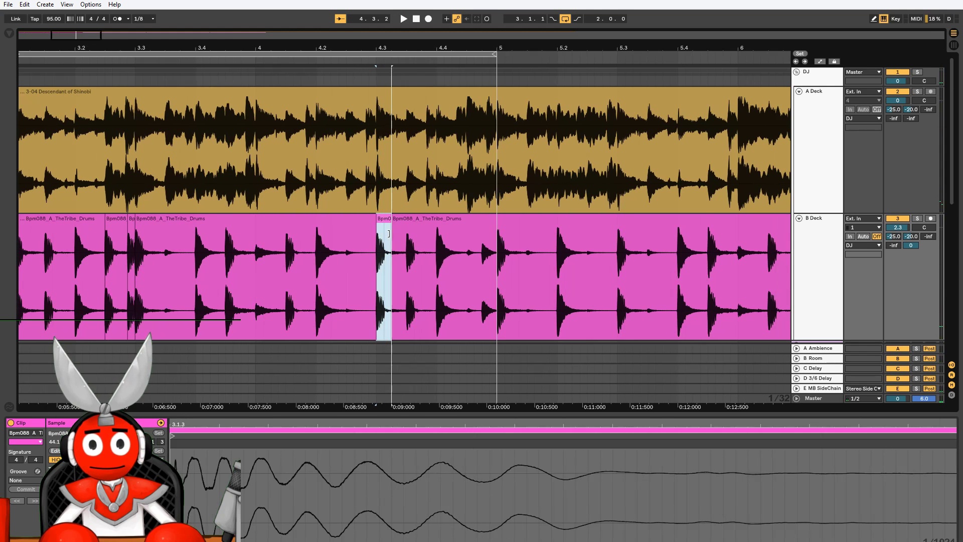
key(space)
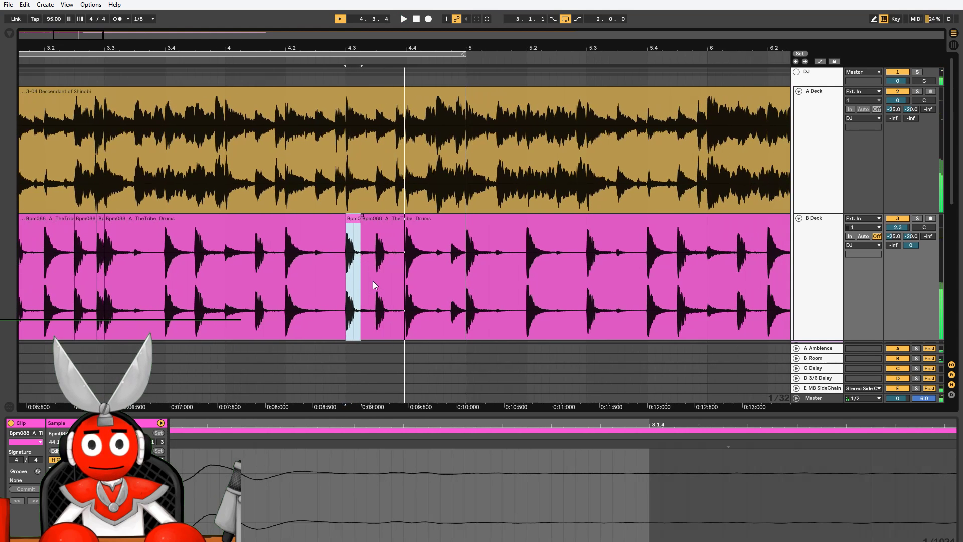
- Paste the short kick a 1/32 note before 4.3.3 and before 4.4, and extend the preceding kicks to close the gaps
click(368, 278)
key(ctrl+v)
alt+shift+click(393, 273)
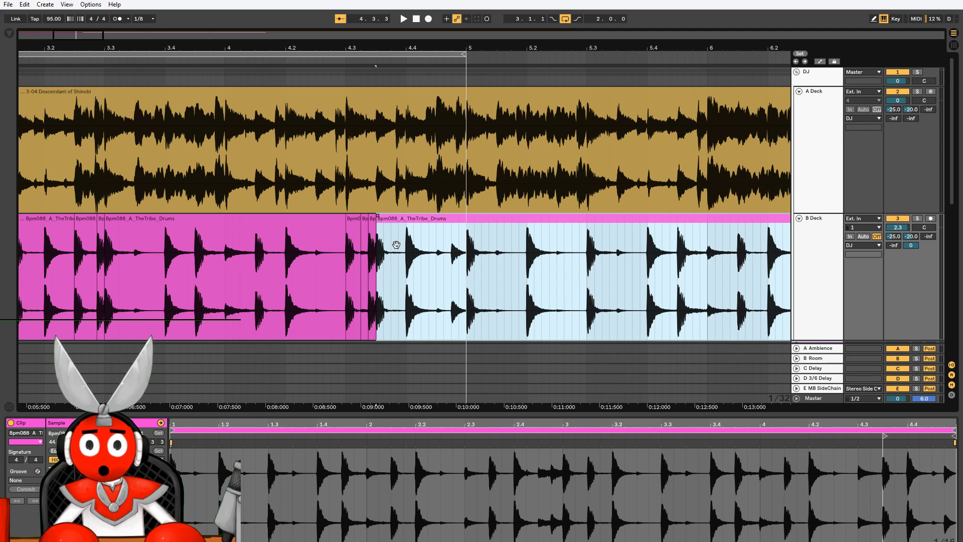
click(399, 289)
key(ctrl+v)
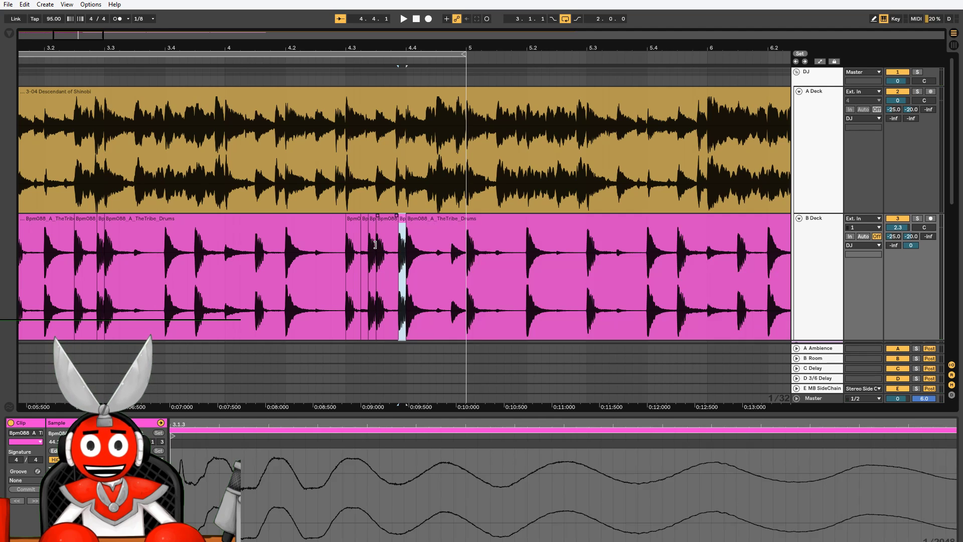
mouse_move(375, 244)
mouse_down()
mouse_move(394, 246)
mouse_move(369, 237)
mouse_up()
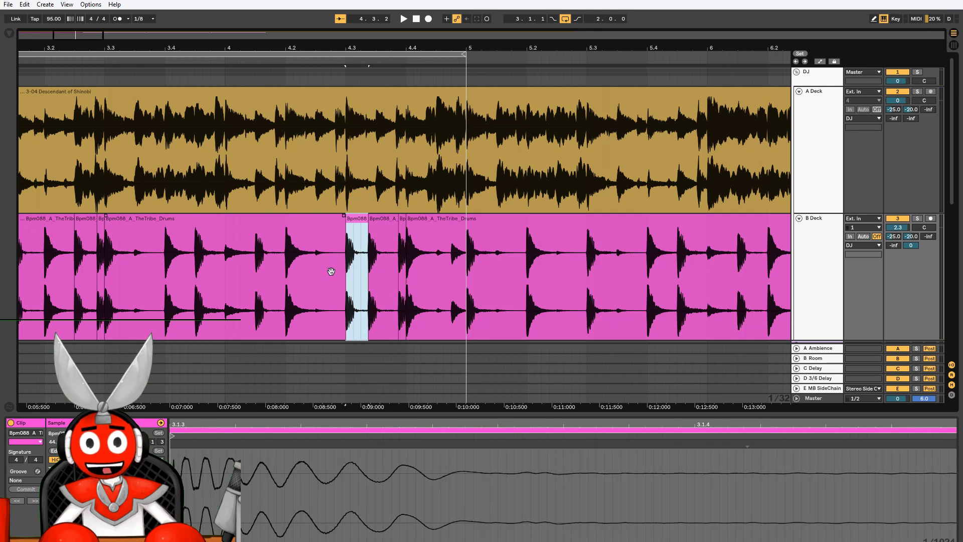
click(242, 298)
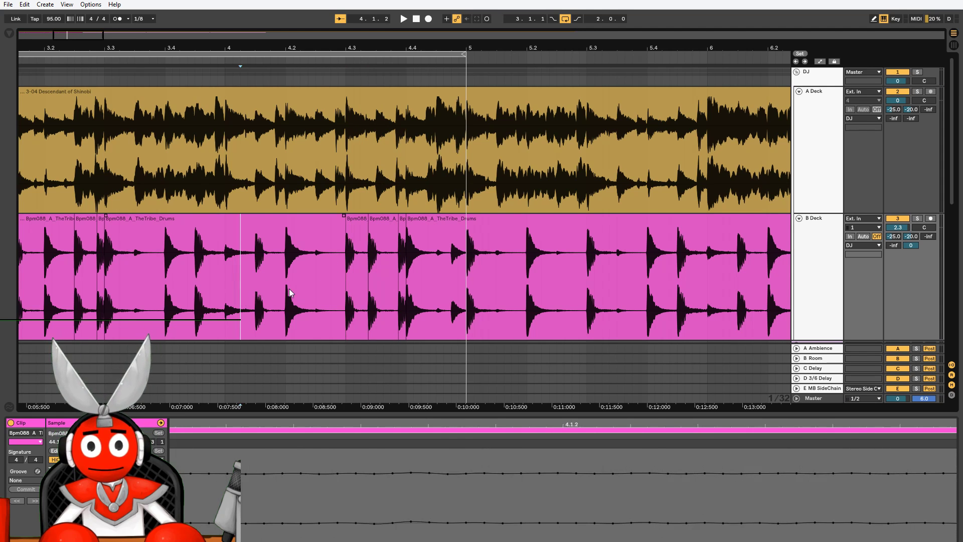
click(293, 238)
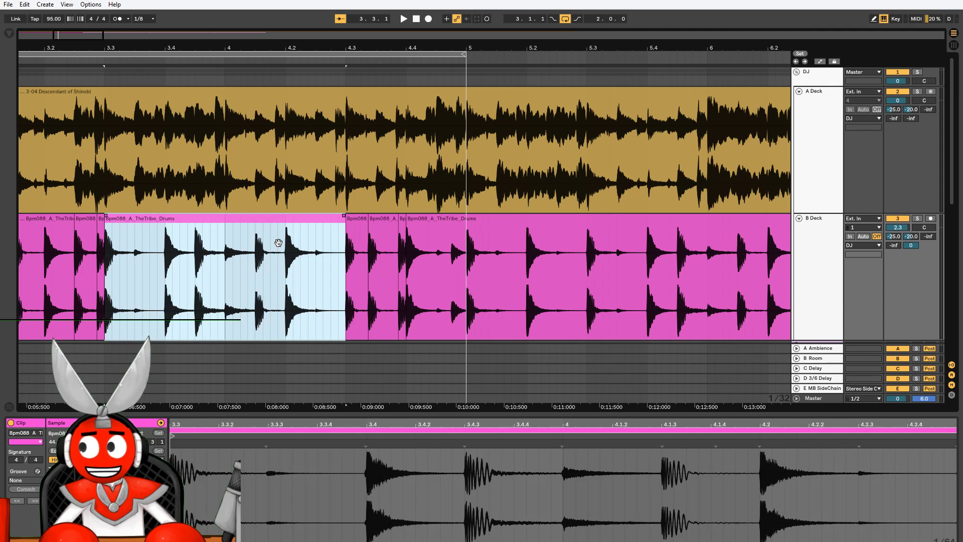
click(281, 306)
mouse_move(263, 307)
mouse_down()
mouse_move(247, 315)
mouse_move(271, 316)
mouse_up()
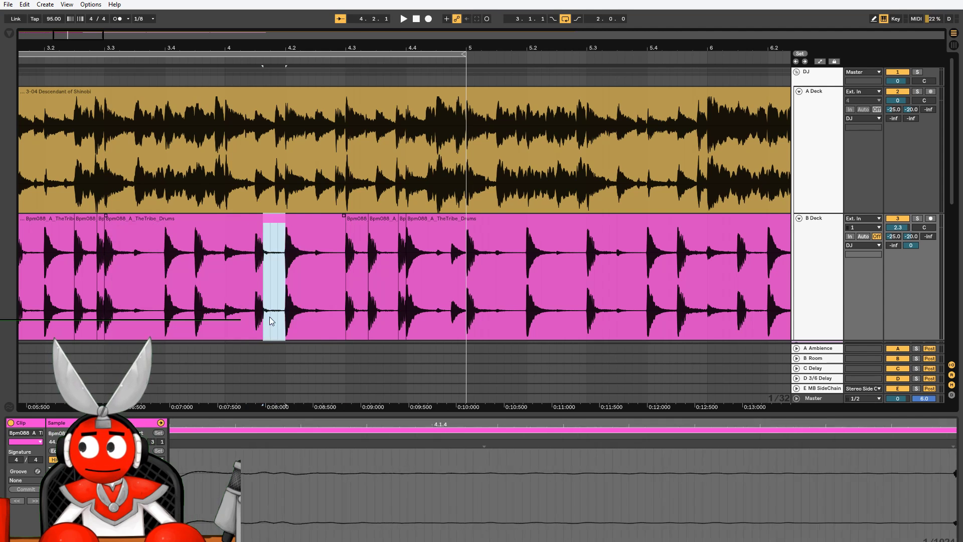
click(272, 315)
double_click(281, 288)
click(277, 266)
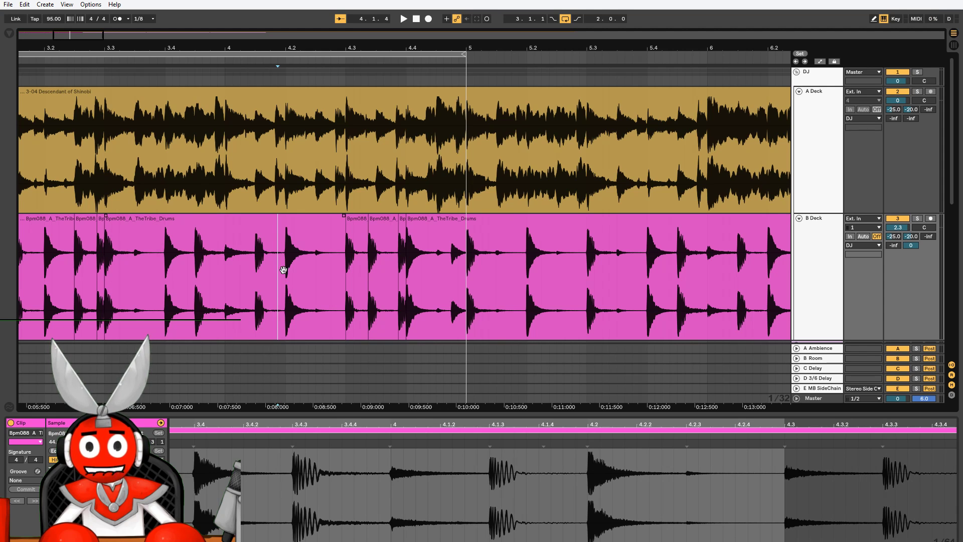
key(alt+Tab)
key(alt+Tab)
key(alt+Tab)
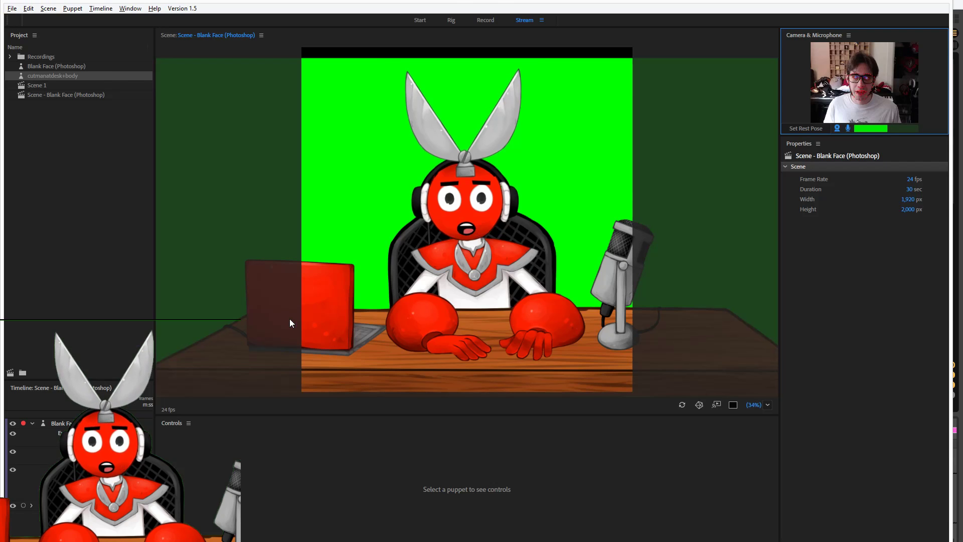
key(alt+Tab)
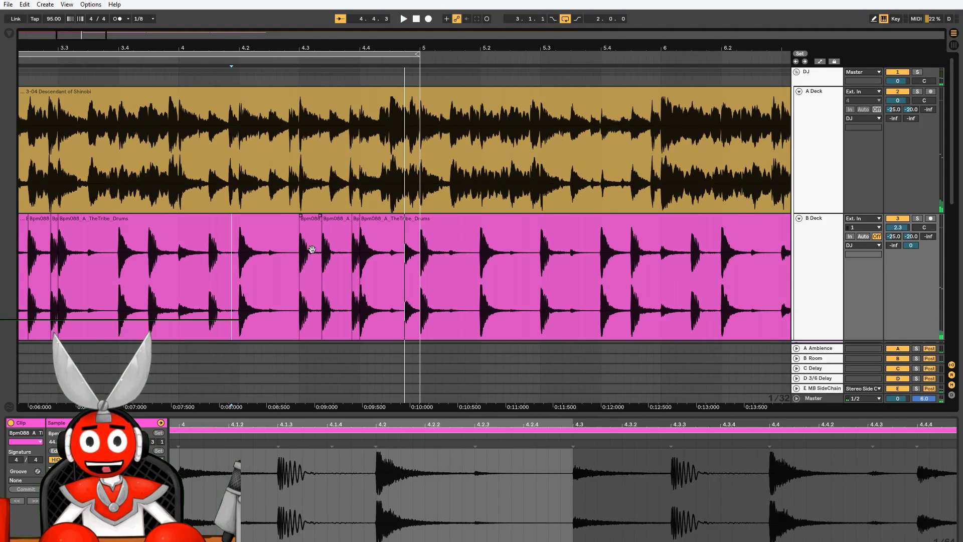
- Copy the eighth-note kick at the start of bar 3 and paste it over the kick a 1/32 note before 4.3.3
key(space)
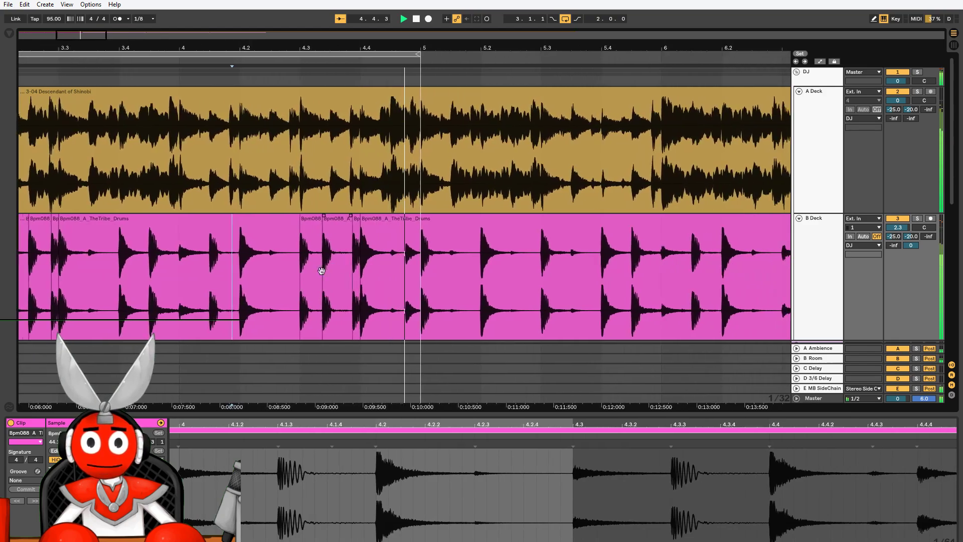
click(334, 276)
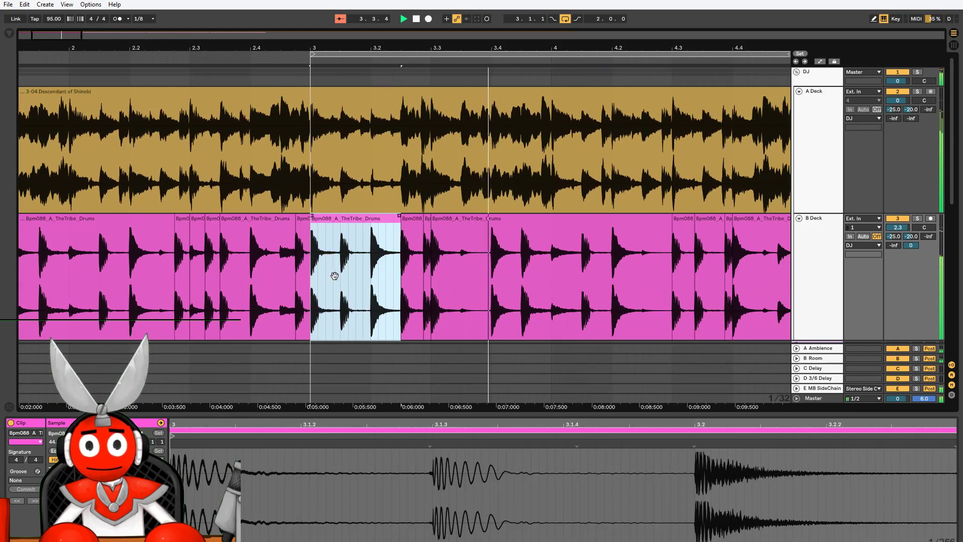
drag(341, 285, 311, 285)
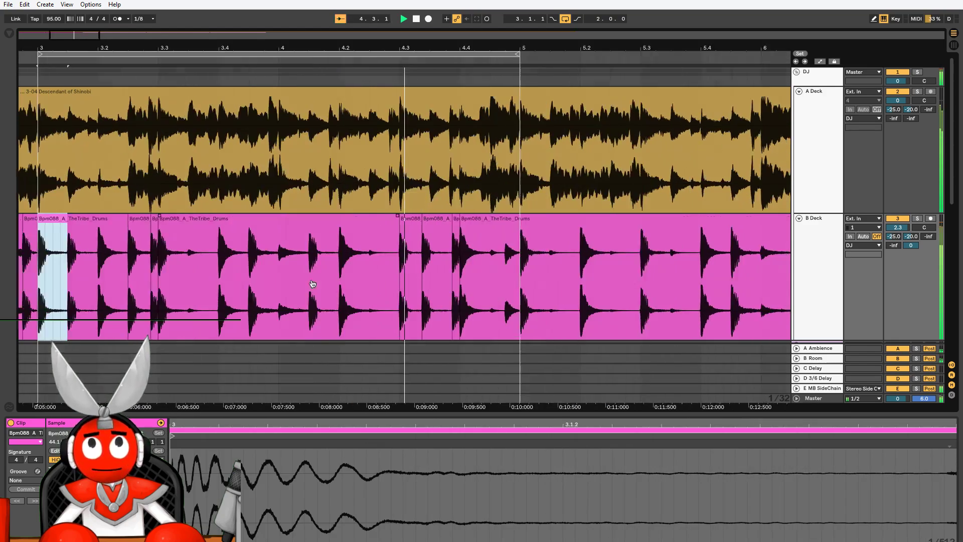
click(393, 219)
key(space)
click(372, 219)
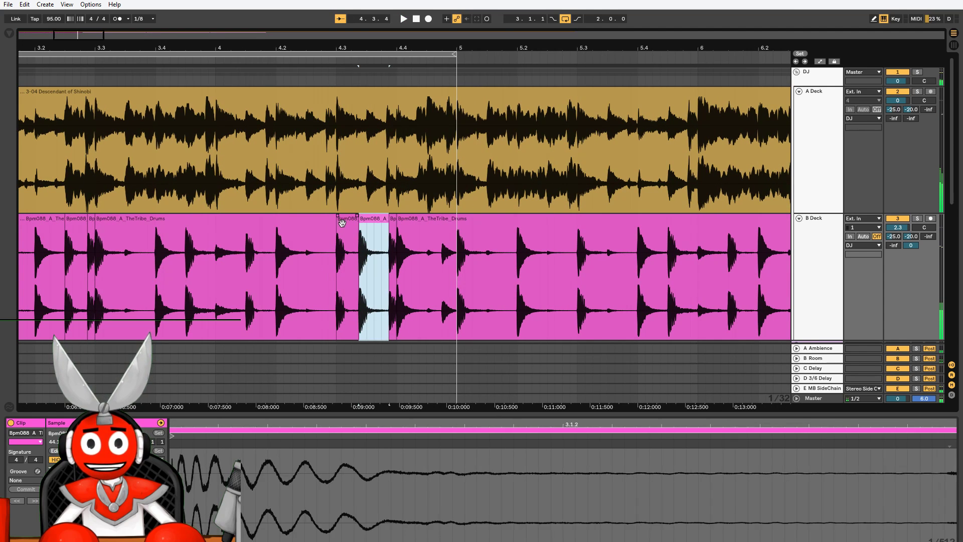
- Replace the kick at 4.3 with the copied kick and paste it again a 1/32 note before 4.3.3
click(333, 219)
click(343, 219)
key(ctrl+v)
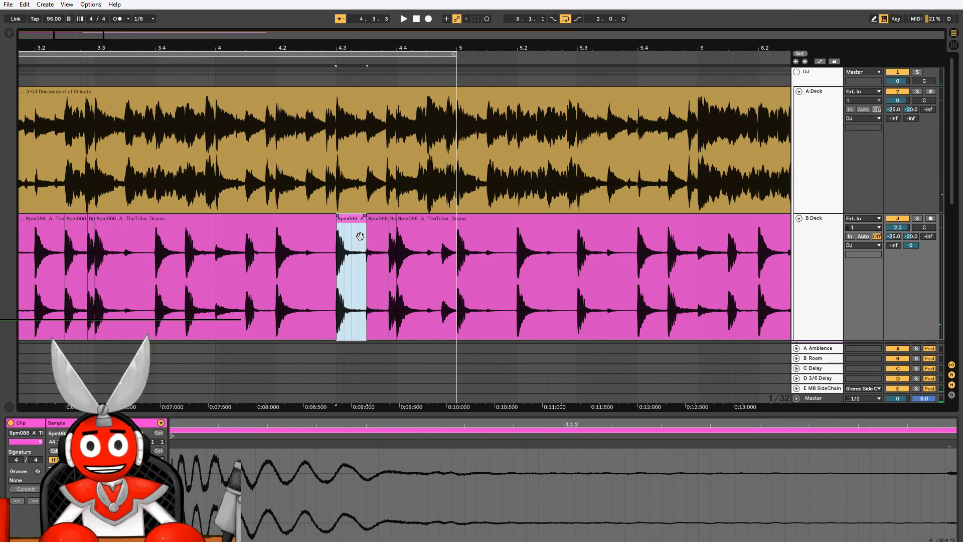
click(360, 279)
key(ctrl+v)
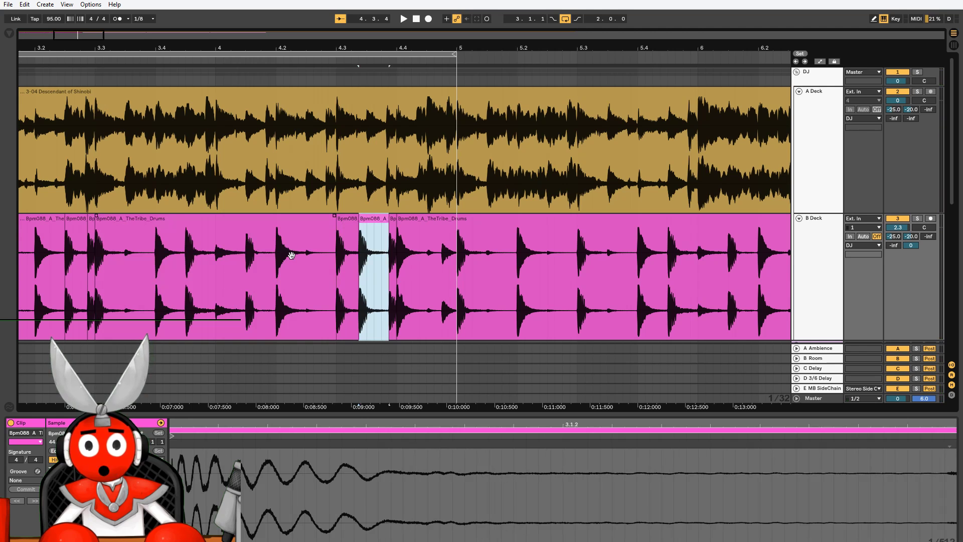
- Audition the replaced kicks from 4.3 and highlight the tail of the one just before 4.3.3
drag(191, 299, 211, 304)
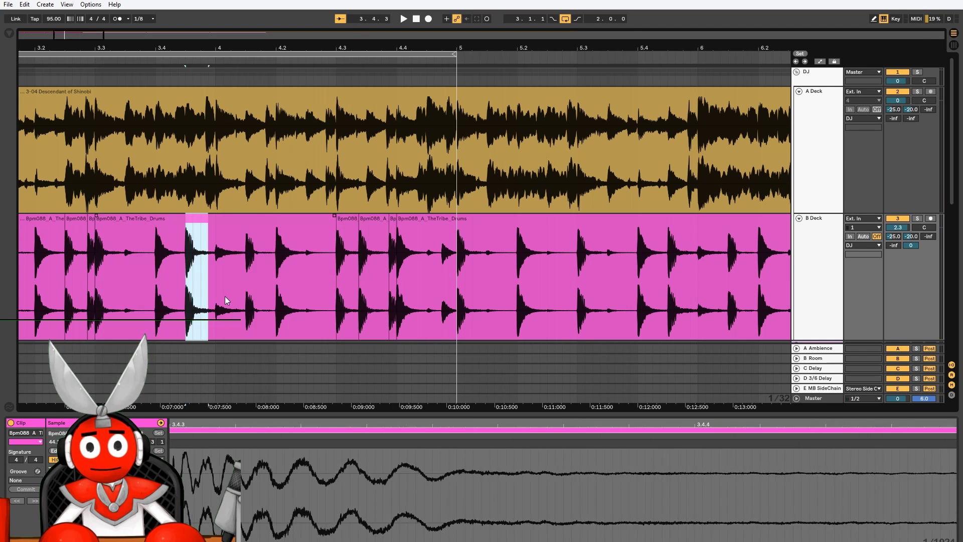
click(199, 314)
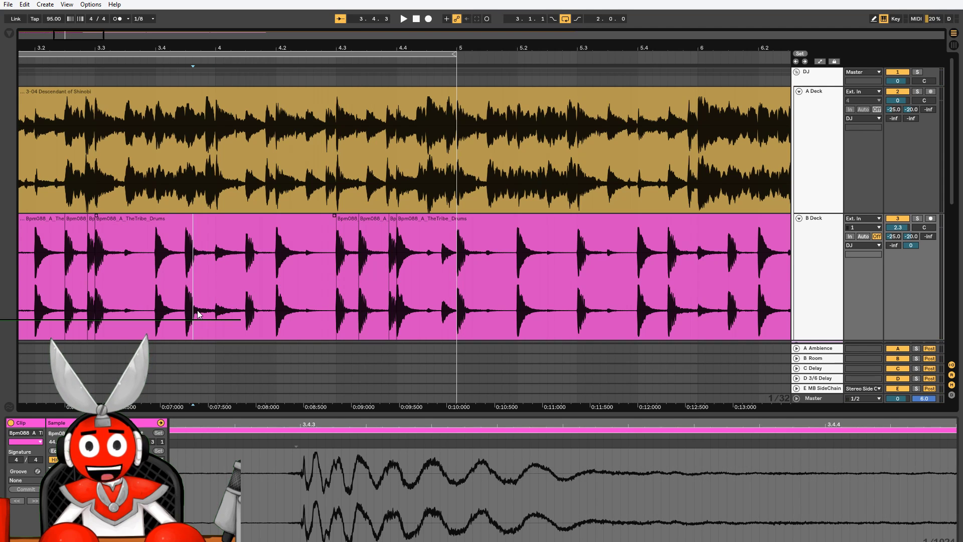
click(332, 271)
click(339, 271)
key(space)
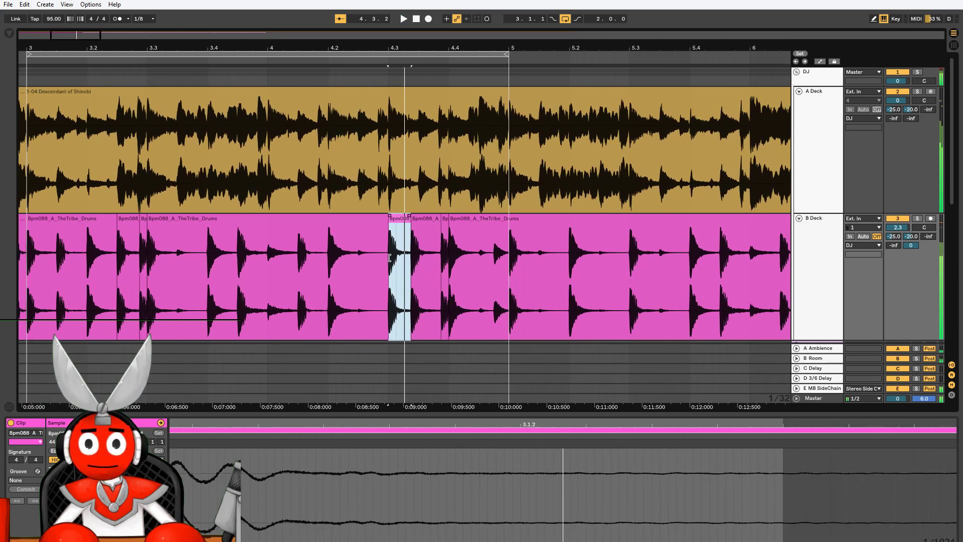
click(434, 285)
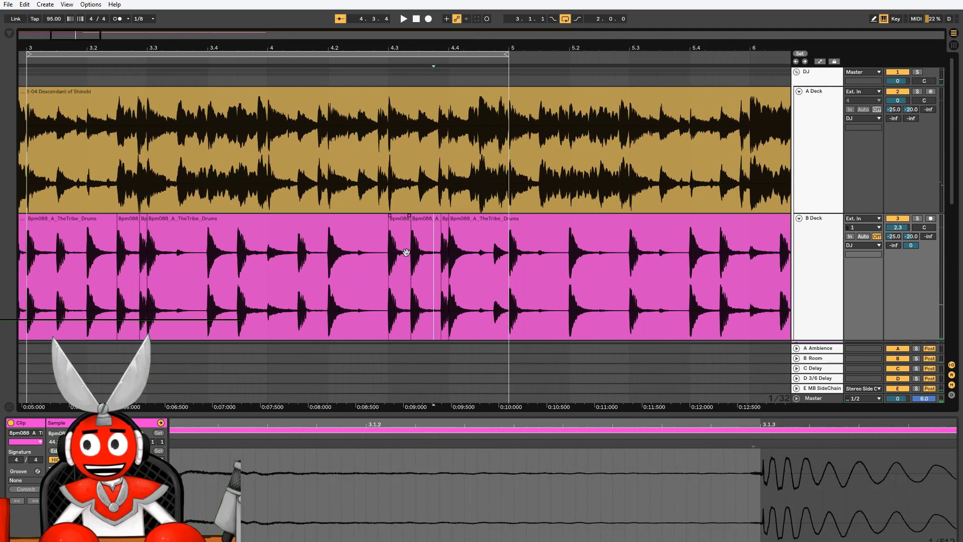
click(424, 258)
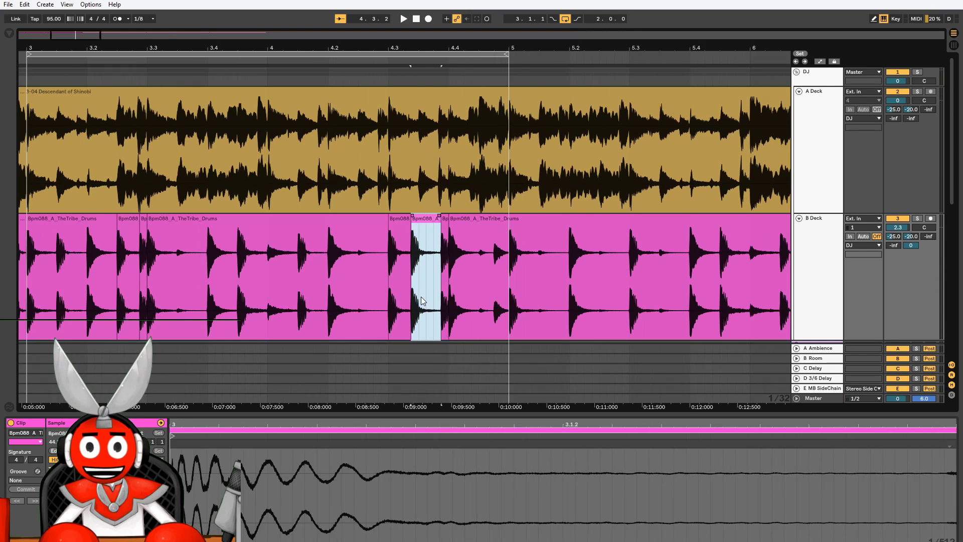
drag(421, 299, 441, 306)
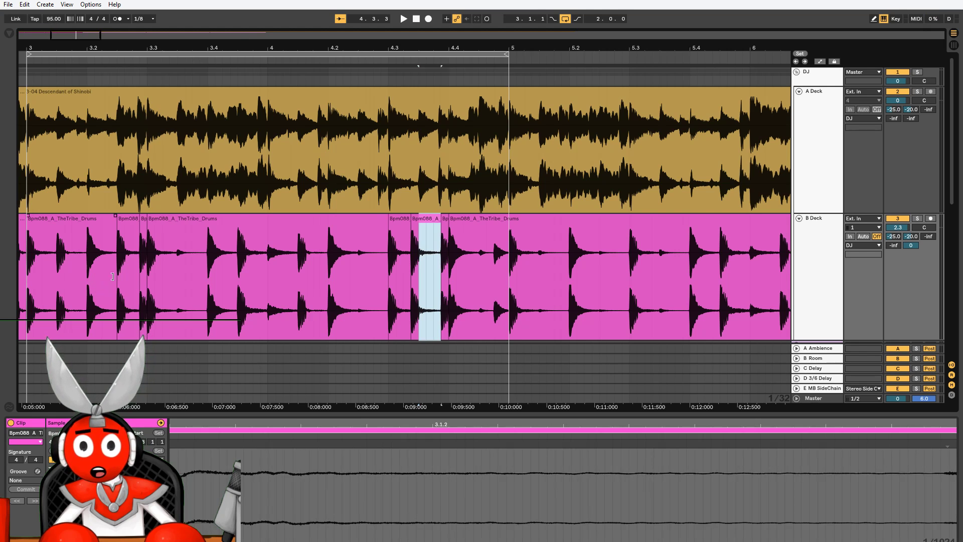
- Audition the drums from the kick at 3.1.3 and return the insert marker to the start of bar 3
click(57, 298)
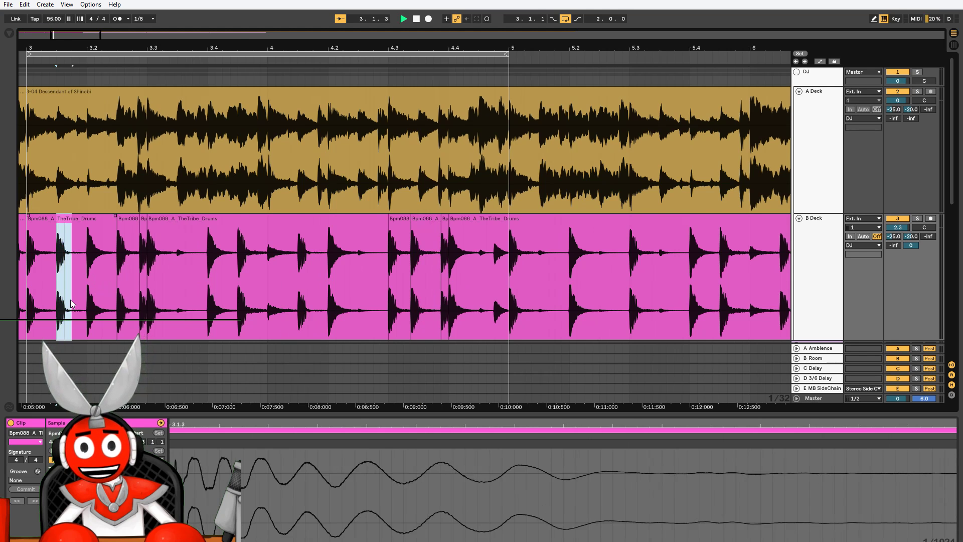
key(space)
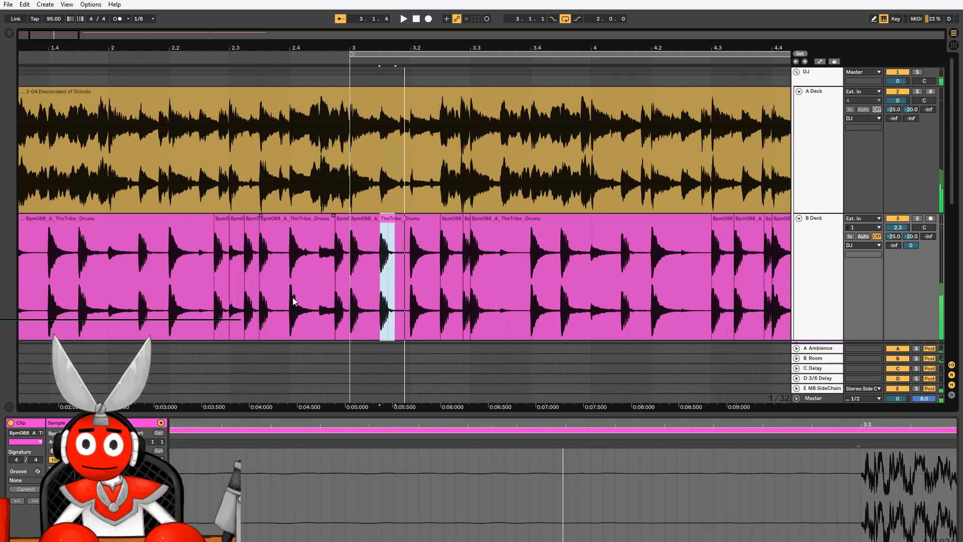
click(352, 293)
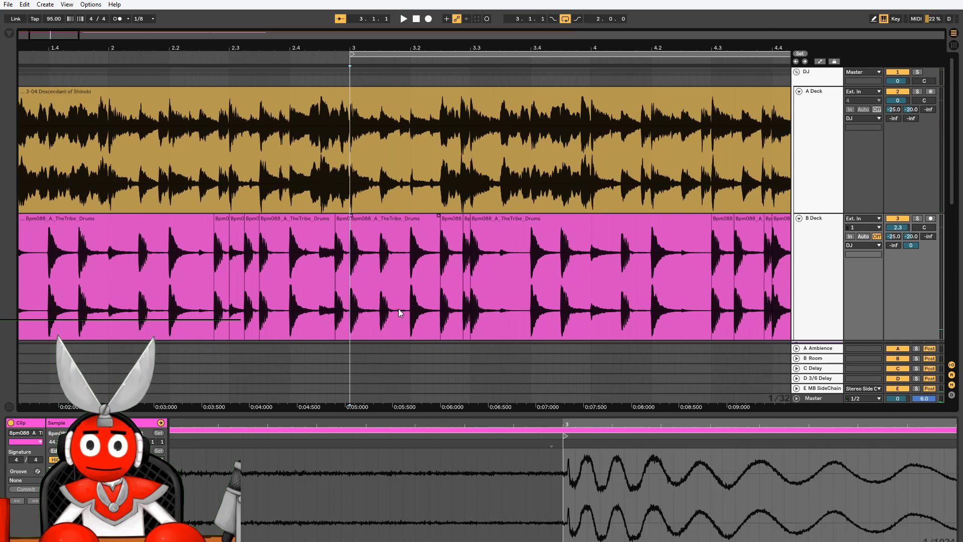
drag(55, 39, 58, 35)
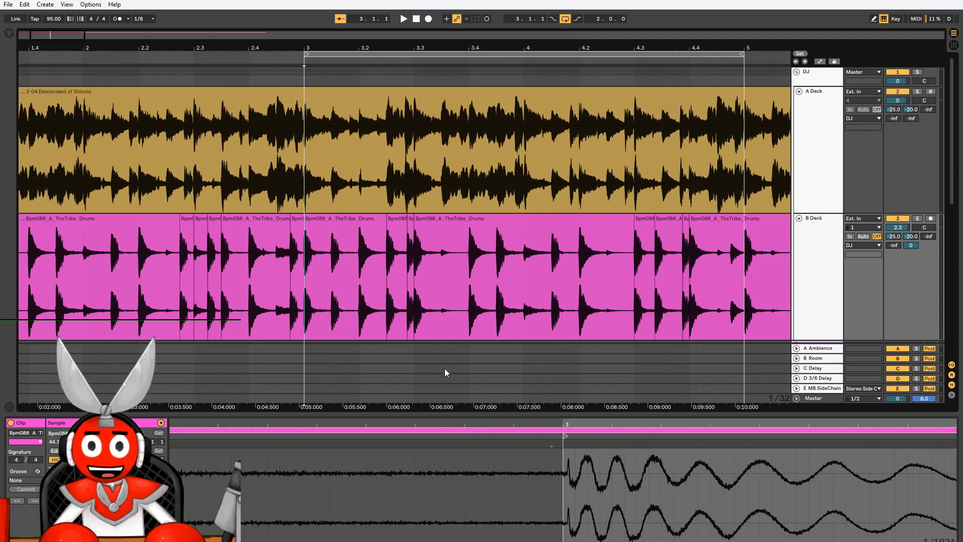
- Audition the rearranged drums on B Deck against the sample from the start of bar 3
click(310, 296)
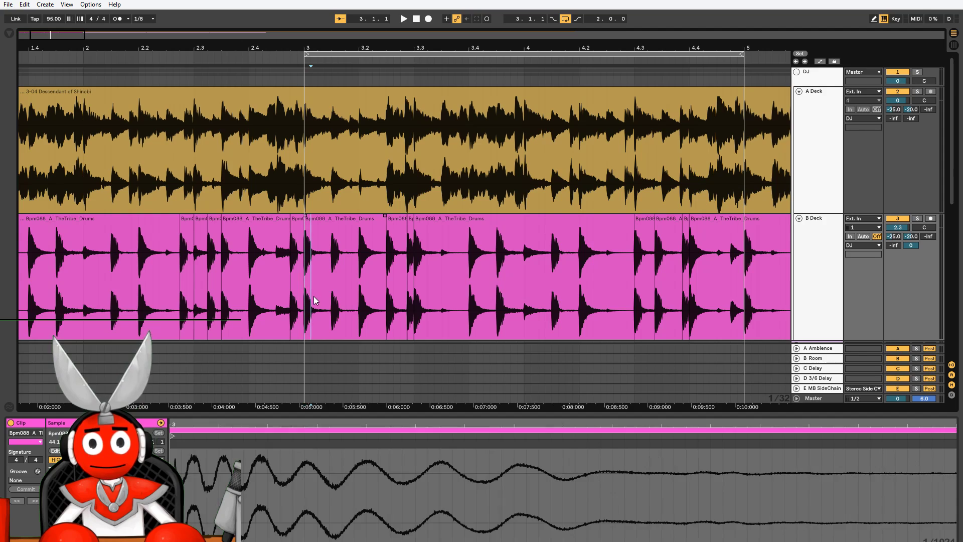
key(space)
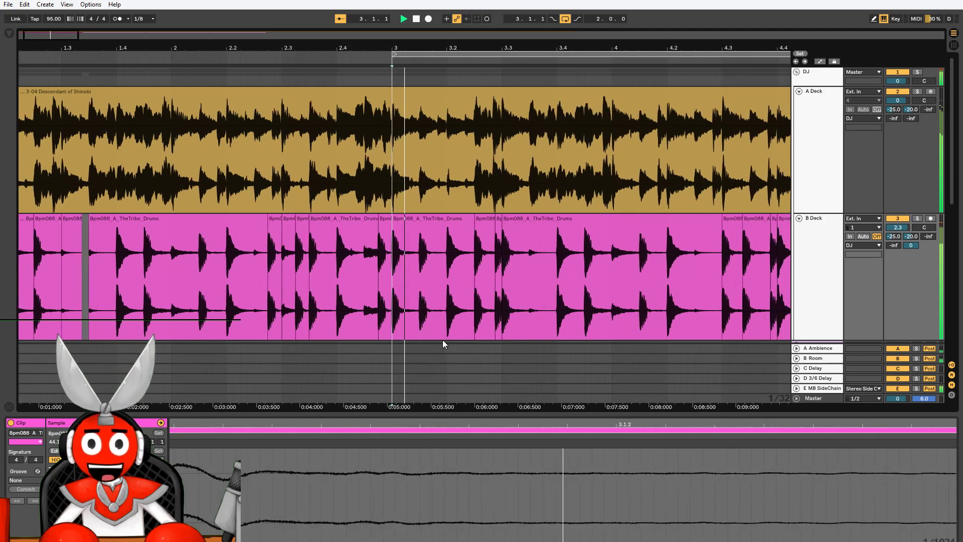
key(space)
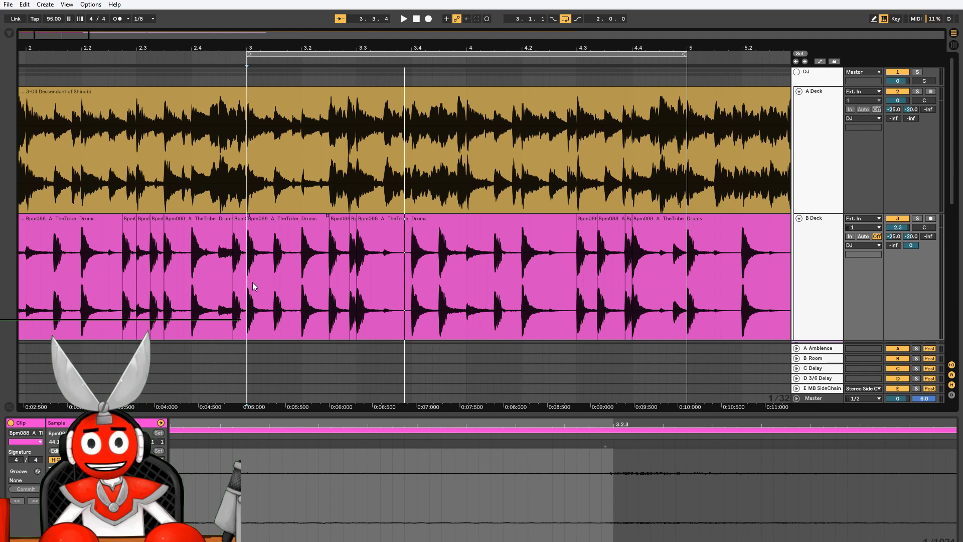
drag(248, 280, 254, 276)
click(251, 311)
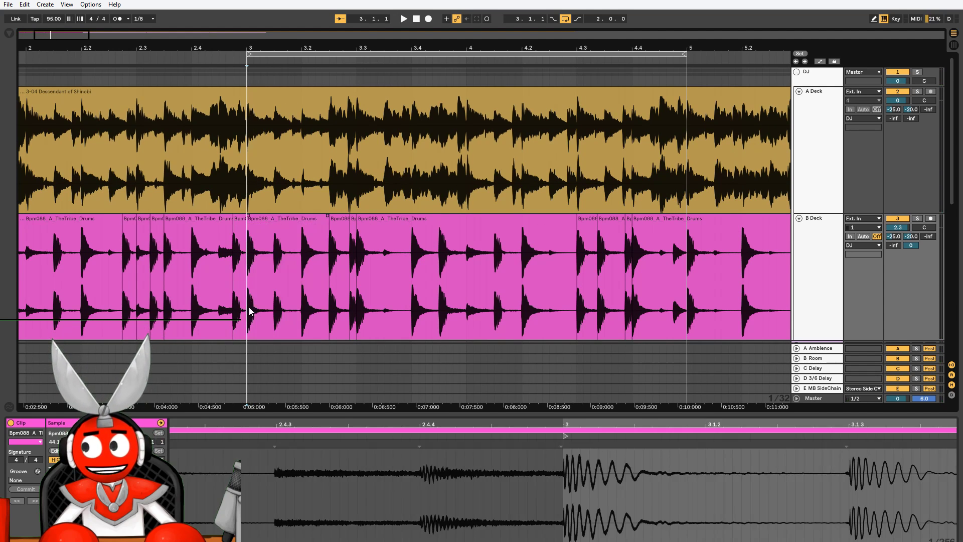
mouse_move(54, 35)
mouse_down()
mouse_move(58, 48)
mouse_move(60, 37)
mouse_up()
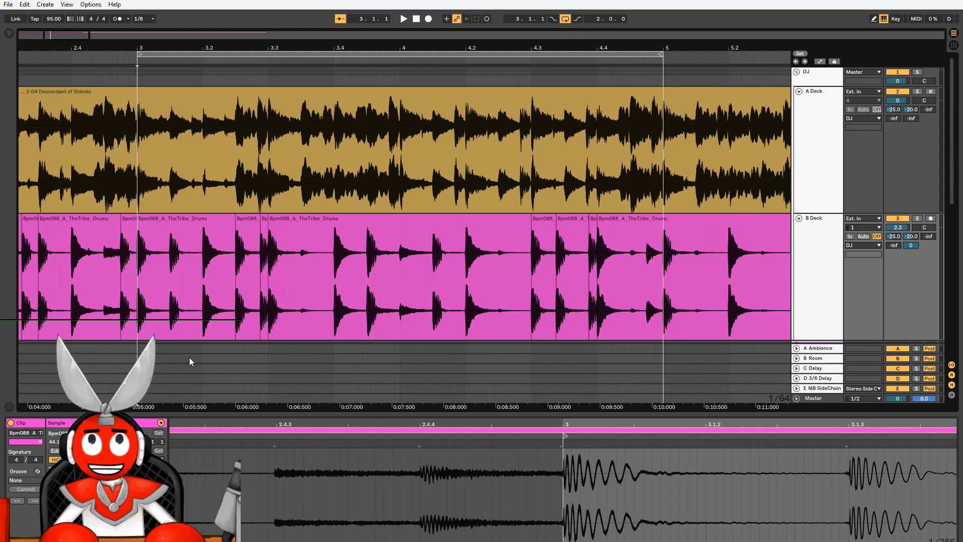
key(space)
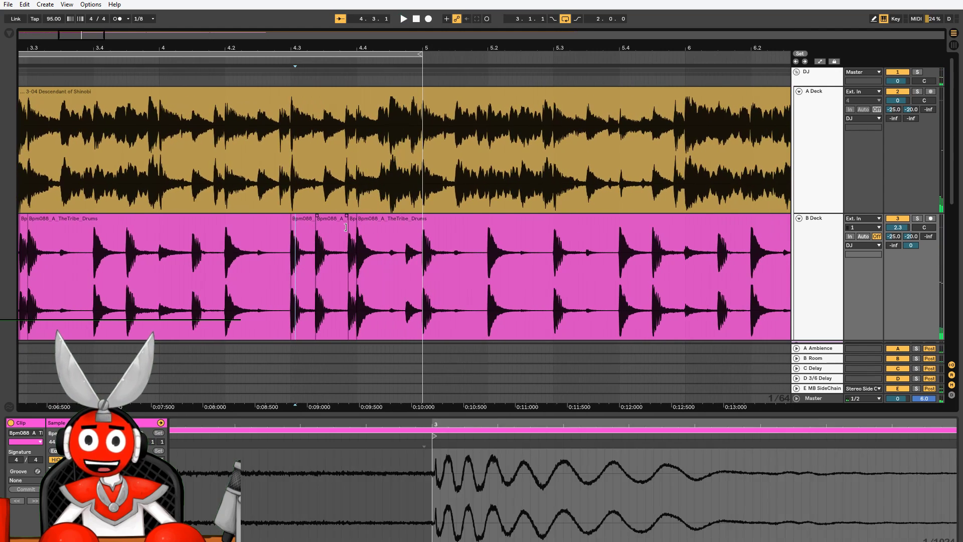
- Compare the sample start points of the two kick slices following 4.3 and audition the drums leading into them
click(321, 229)
mouse_move(177, 422)
mouse_down()
mouse_move(400, 445)
mouse_move(310, 445)
mouse_up()
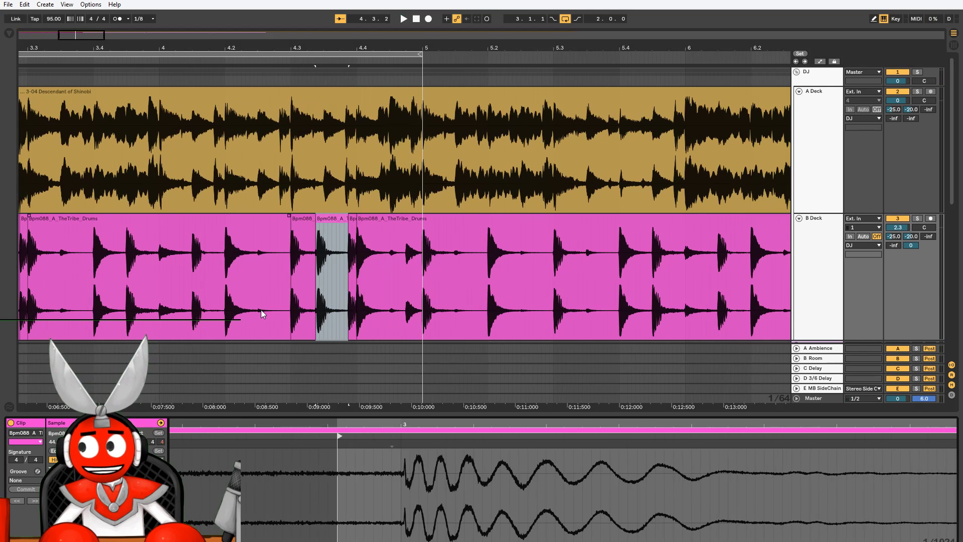
click(345, 241)
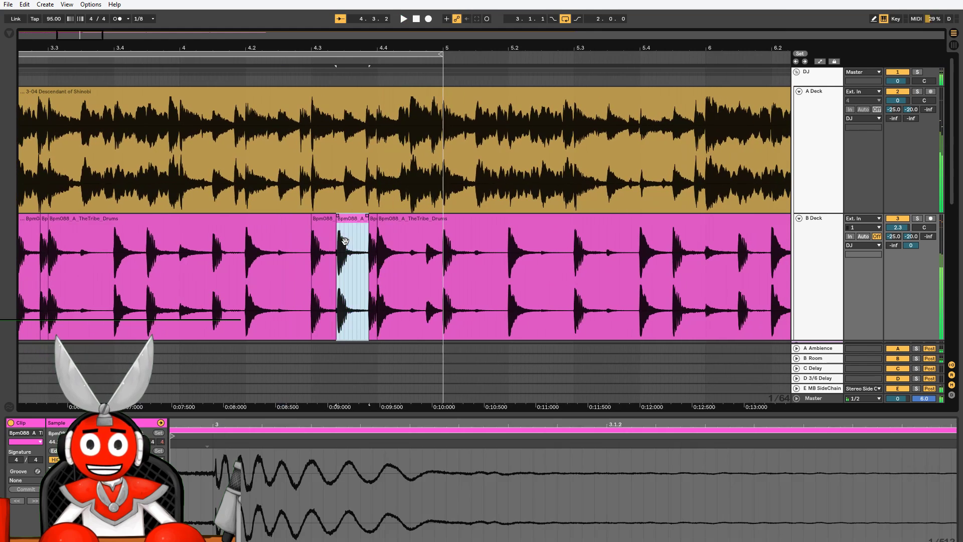
click(322, 326)
drag(224, 423, 341, 443)
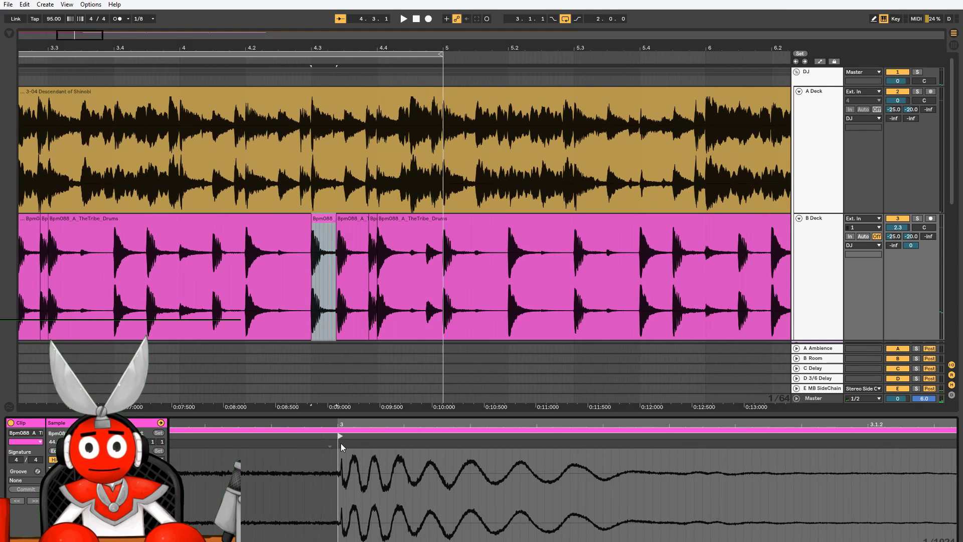
click(216, 281)
key(space)
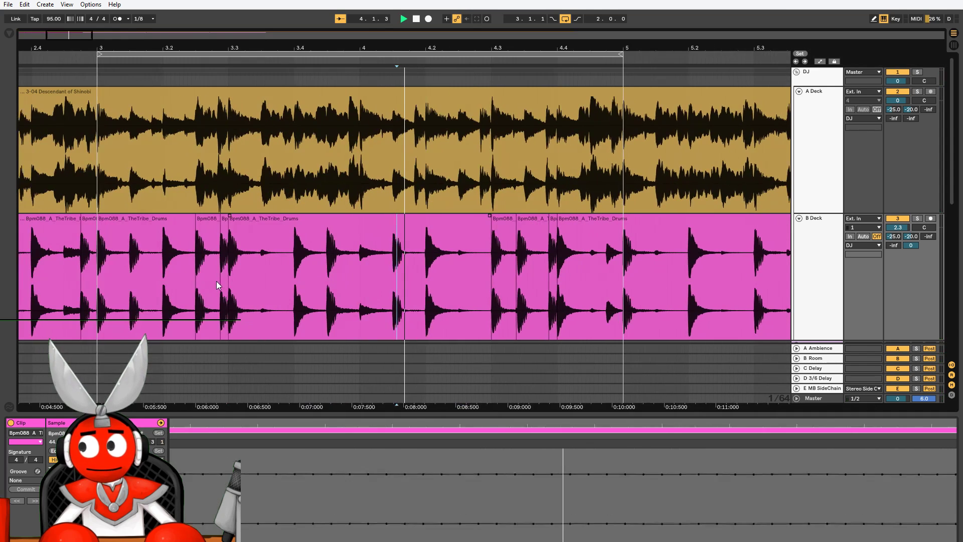
key(space)
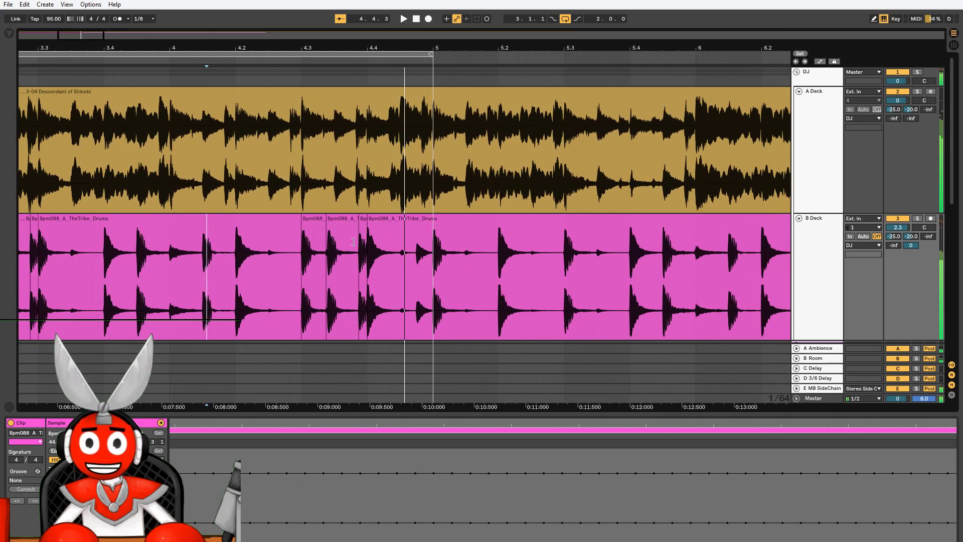
- Move the sample start of the second kick slice after 4.3 slightly closer to its transient and audition the change
click(342, 218)
drag(176, 436, 188, 438)
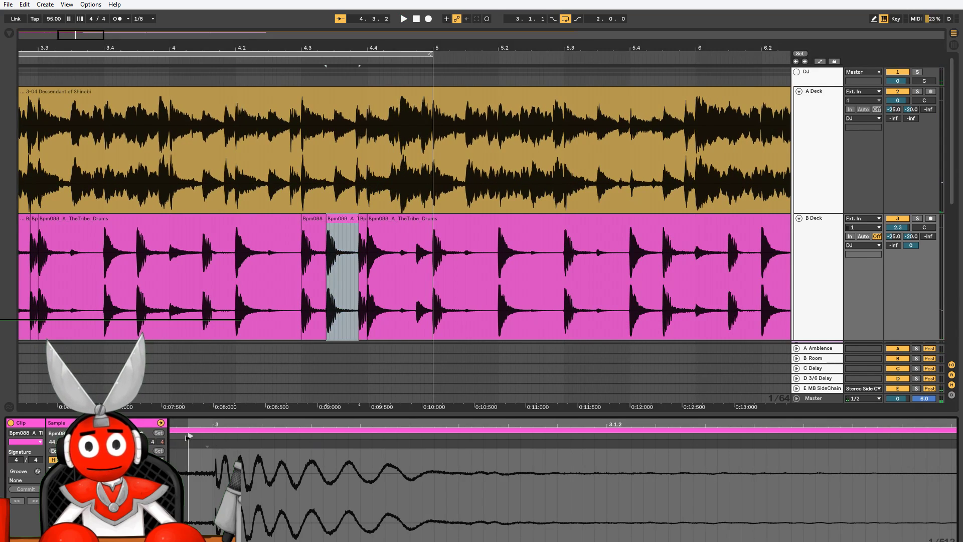
click(228, 301)
key(space)
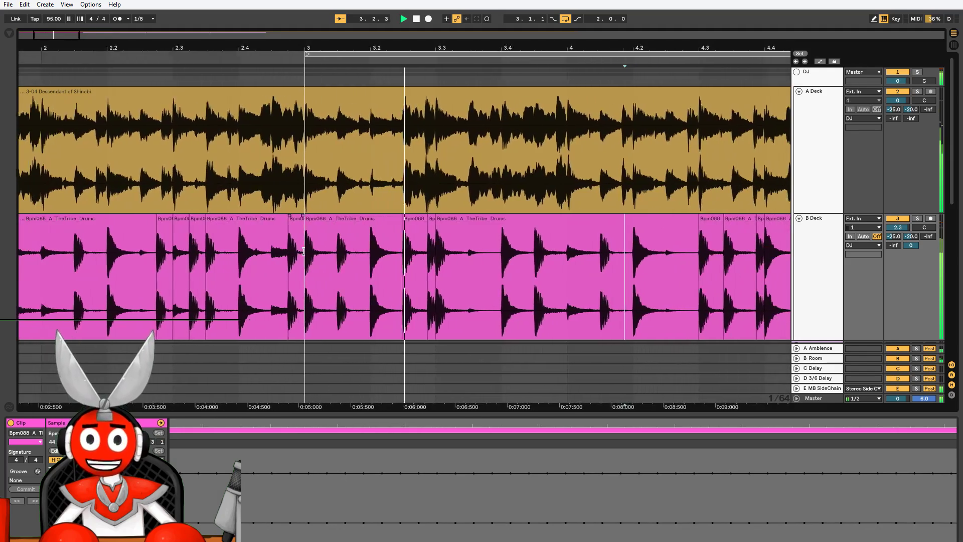
- Set the loop to bars 5 and 6 and audition the drums from the start of bar 5
click(280, 229)
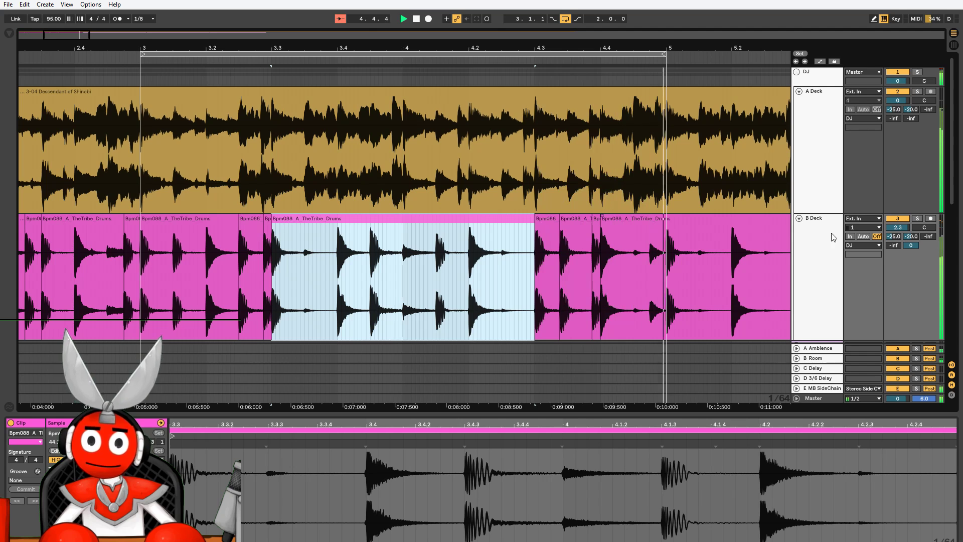
drag(88, 34, 346, 54)
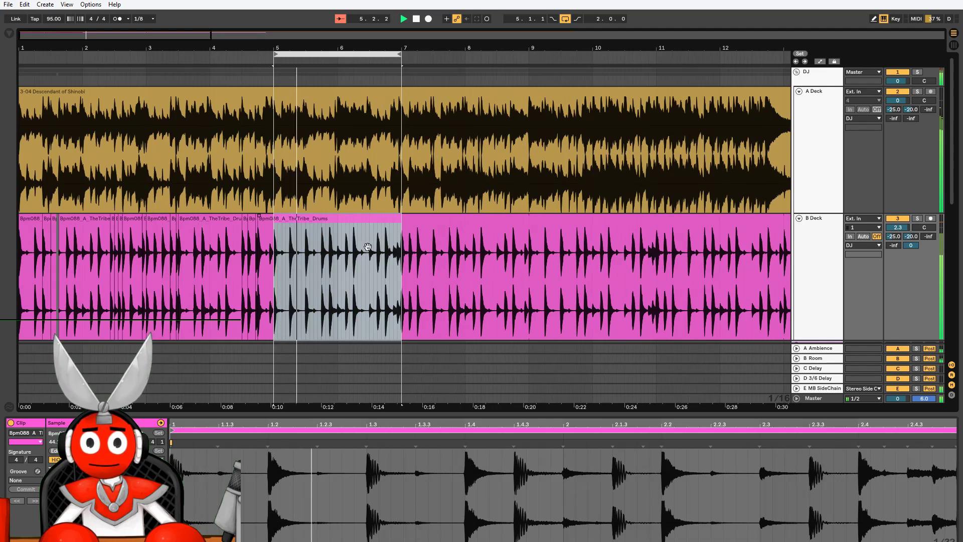
drag(109, 43, 119, 109)
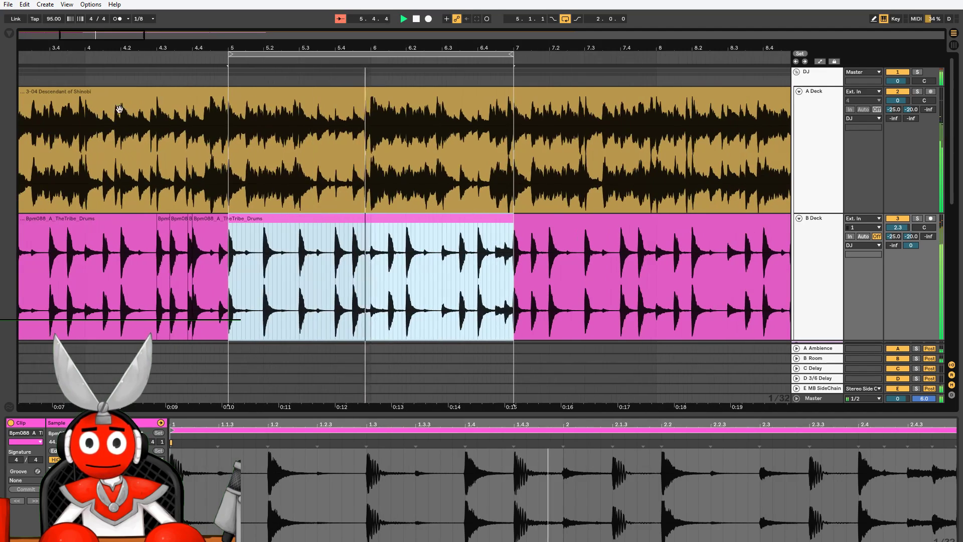
click(229, 280)
key(space)
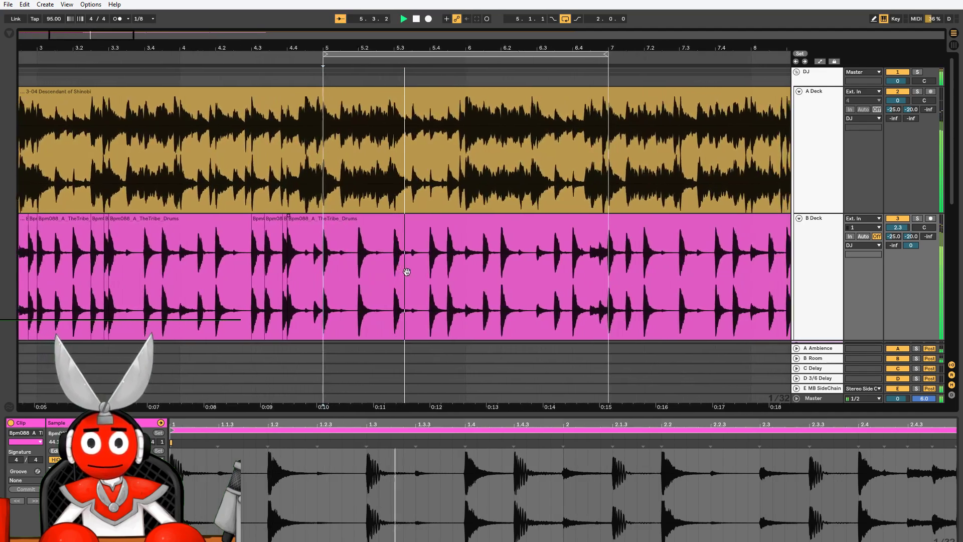
key(space)
- Try duplicating the first 1/16 note of the kick at 5.3 on a 1/16 grid, audition it and undo the duplicate
double_click(366, 275)
drag(366, 288, 376, 287)
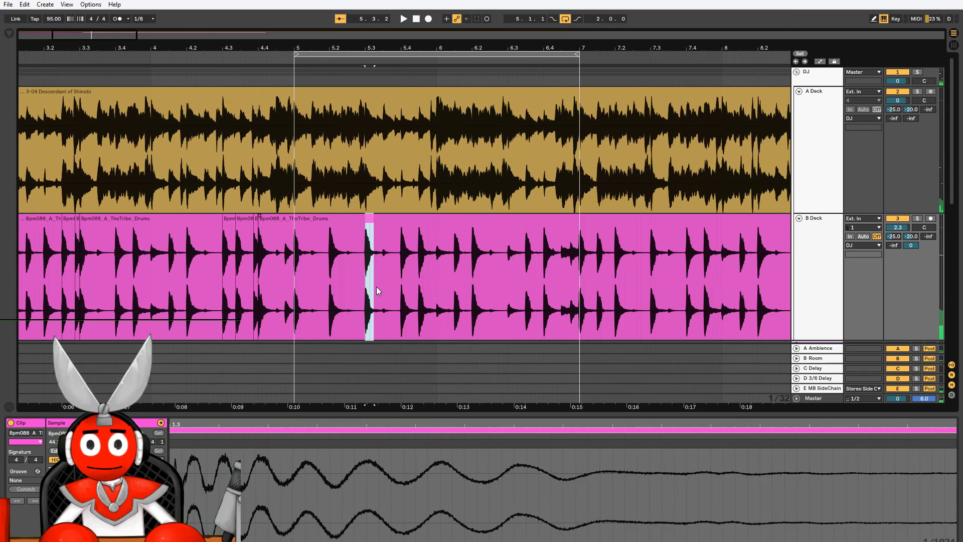
key(ctrl+2)
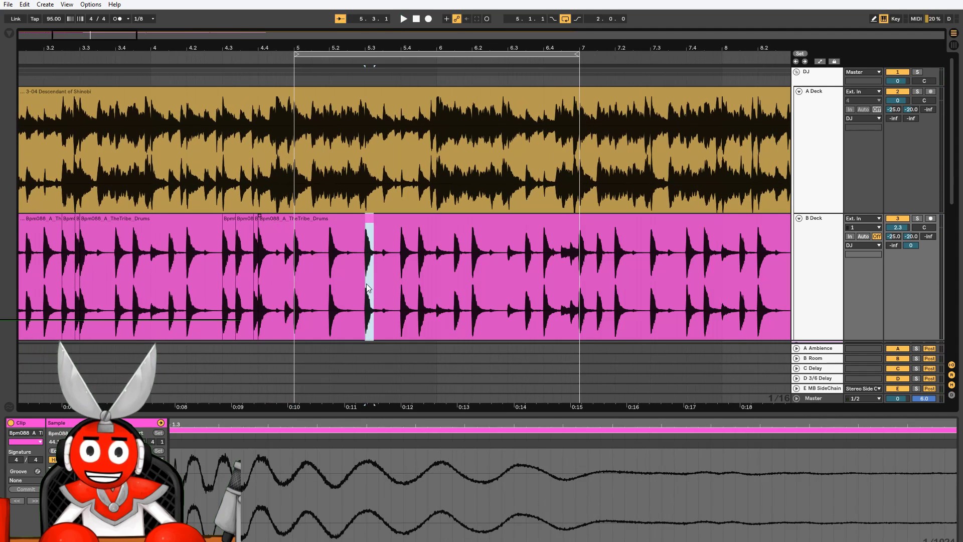
key(ctrl+e)
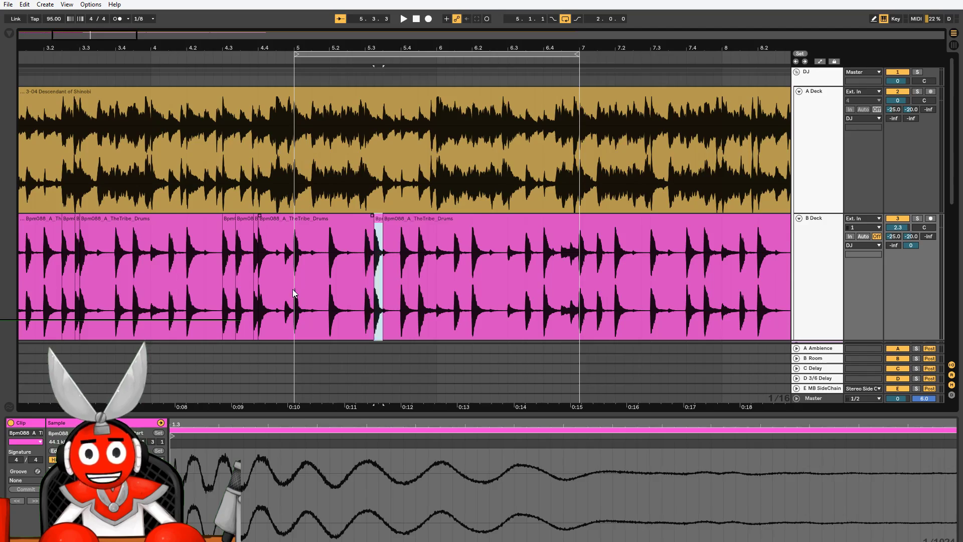
key(space)
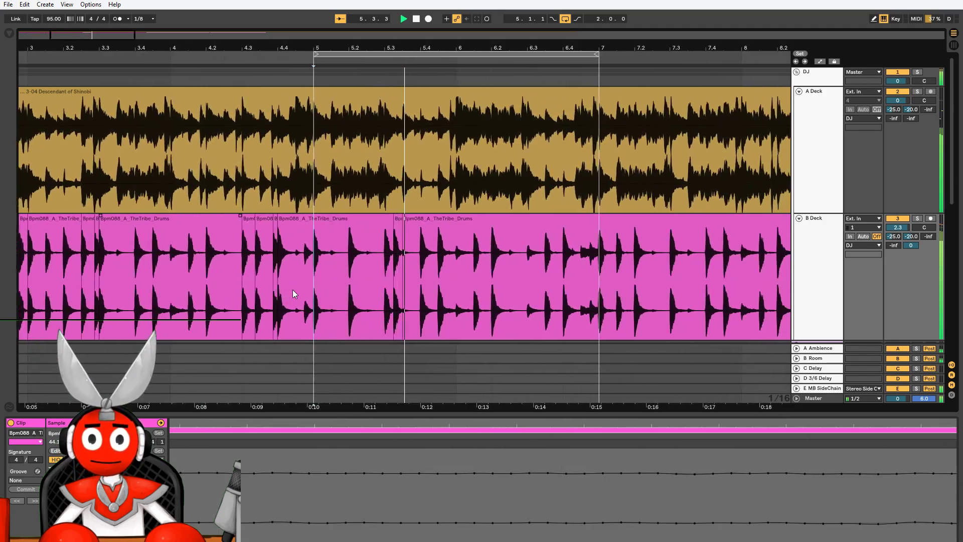
key(ctrl+z)
key(space)
- Extend the kick selection at 5.3 to an eighth note, duplicate it to 5.3.3 and audition from bar 5
shift+click(345, 290)
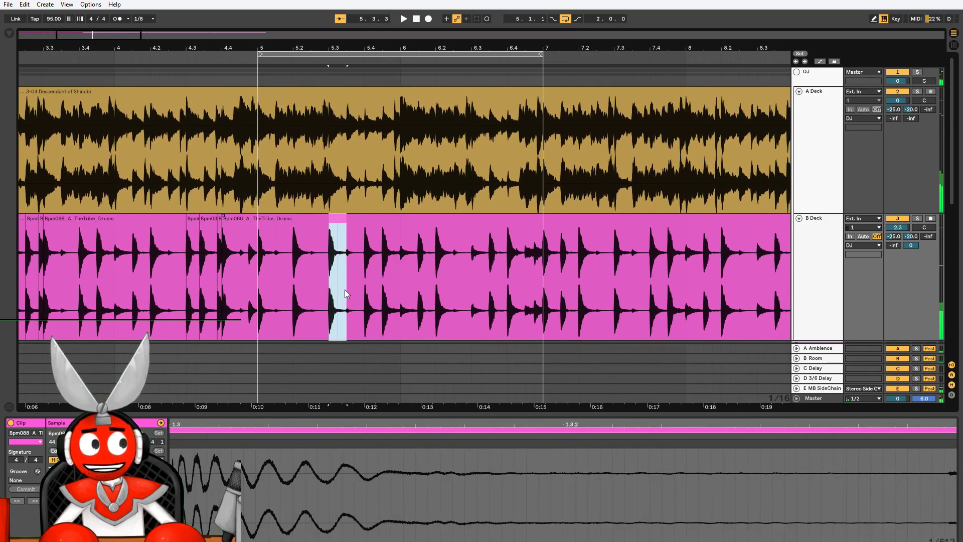
key(ctrl+d)
click(257, 296)
key(space)
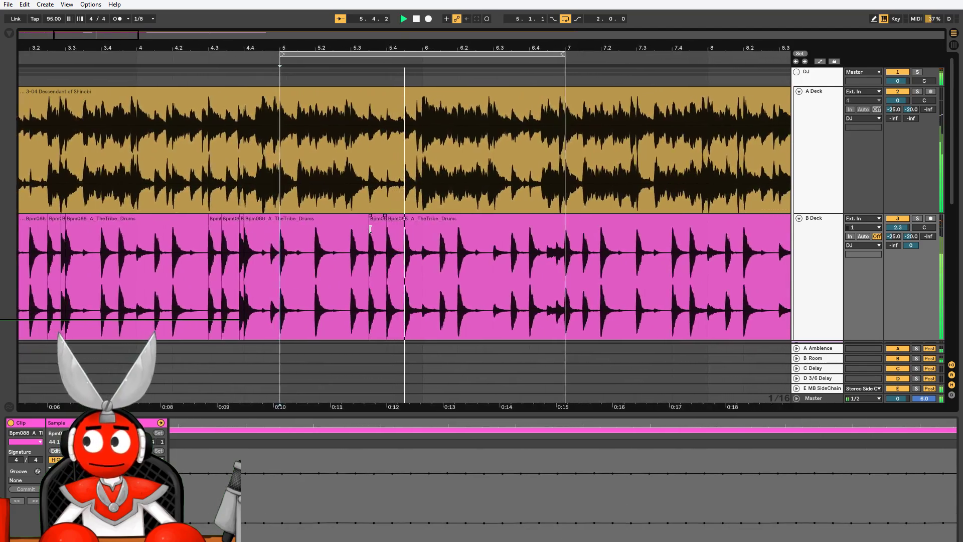
- Duplicate the eighth-note snare at 5.4 to 5.4.3 and reverse the copy
click(361, 290)
key(space)
mouse_move(361, 289)
mouse_down()
mouse_move(376, 291)
mouse_move(345, 288)
mouse_up()
key(Delete)
key(ctrl+d)
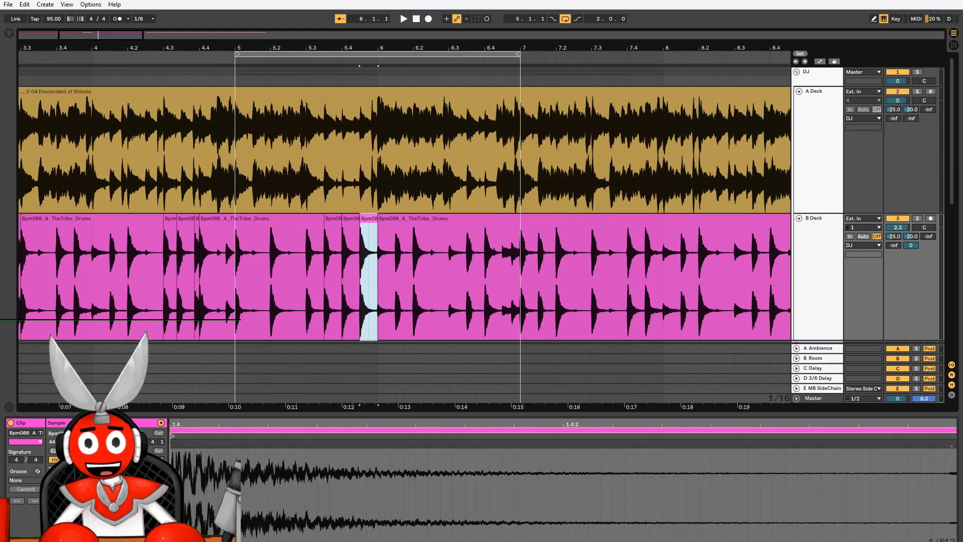
key(r)
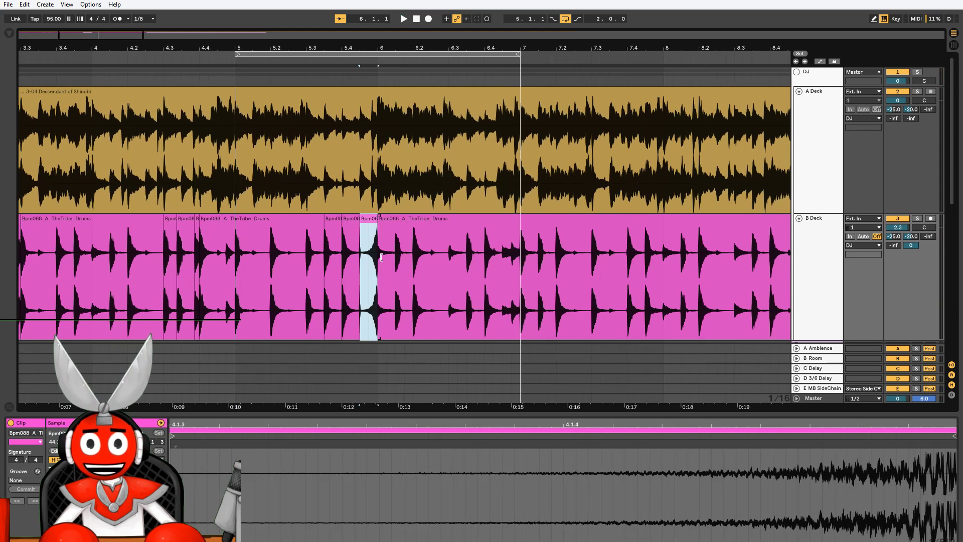
- Audition the reversed snare leading into bar 6 and lower its clip gain
click(308, 304)
key(space)
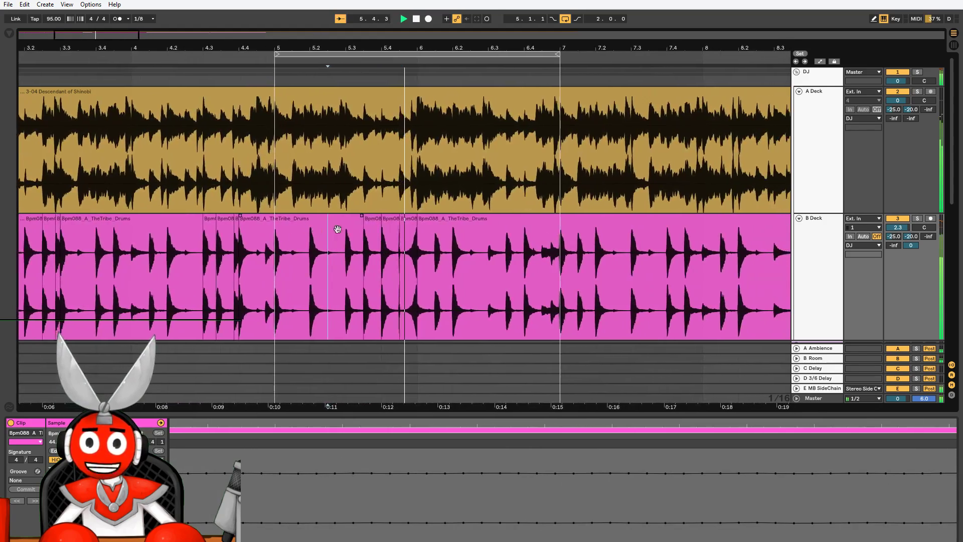
click(390, 225)
key(space)
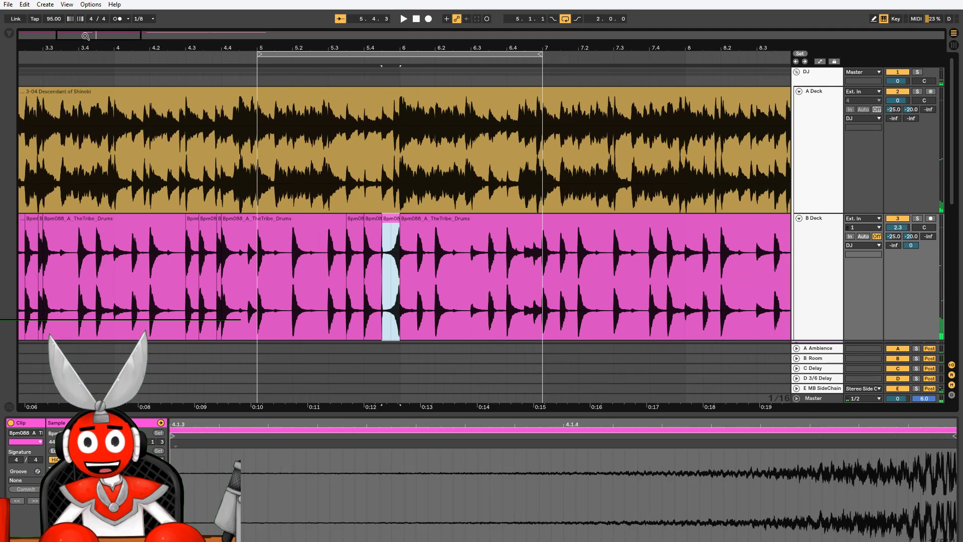
drag(86, 37, 89, 76)
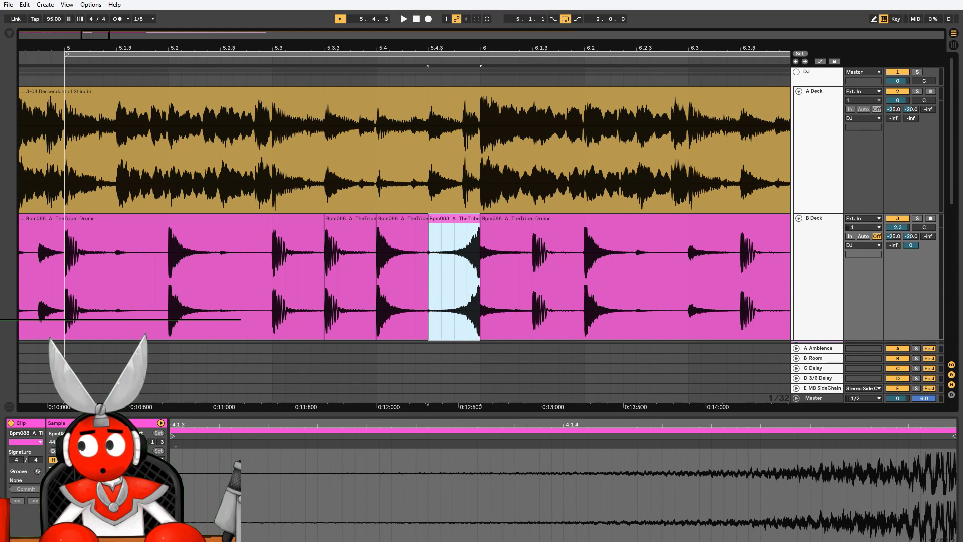
drag(78, 483, 79, 494)
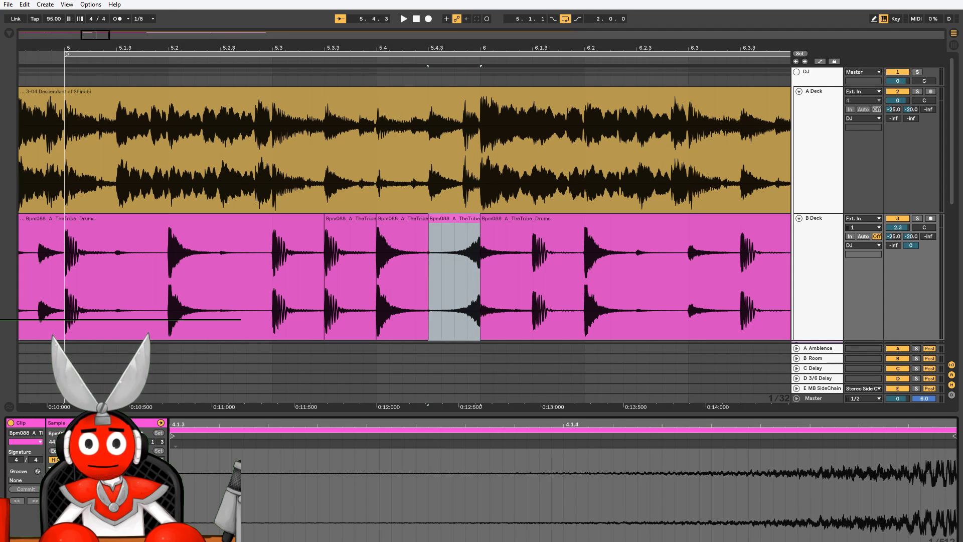
- Look through the OBS and Character Animator windows and return to Ableton Live
key(alt+Tab)
key(alt+Tab)
key(alt+Tab)
key(Tab)
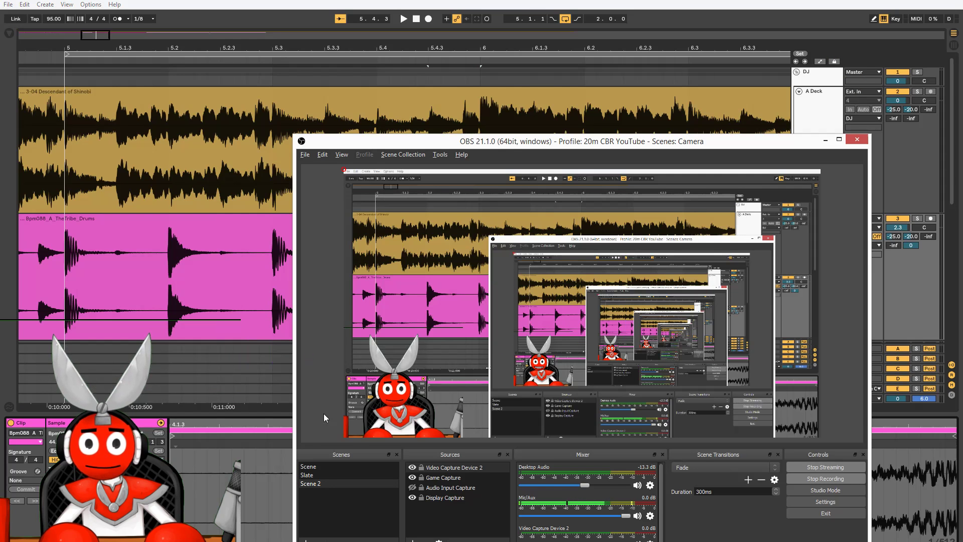
key(alt+Tab)
key(alt+Tab)
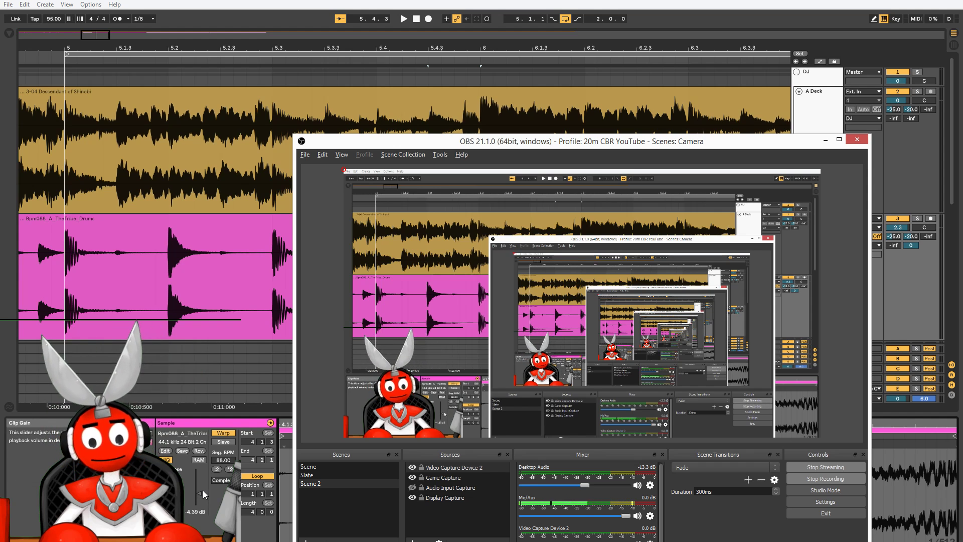
key(alt+Tab)
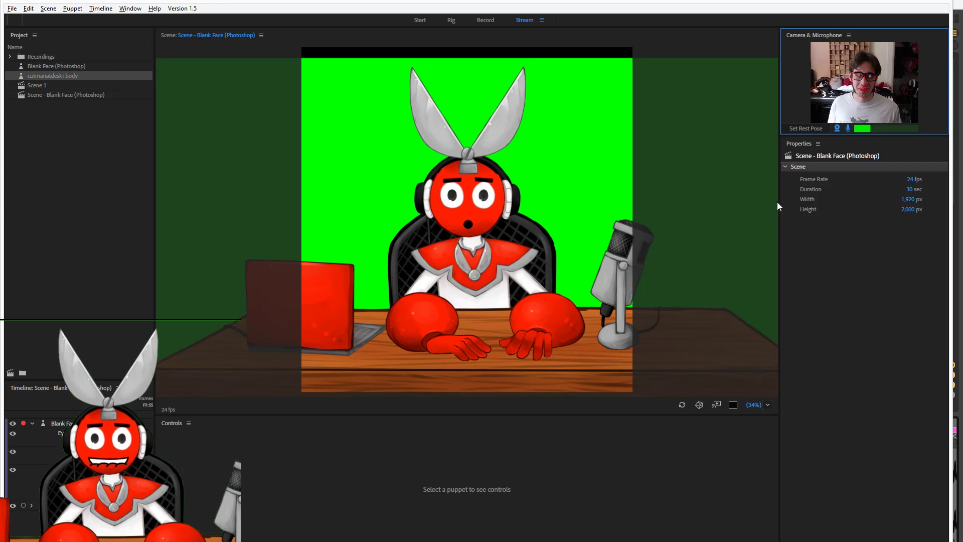
key(alt+Tab)
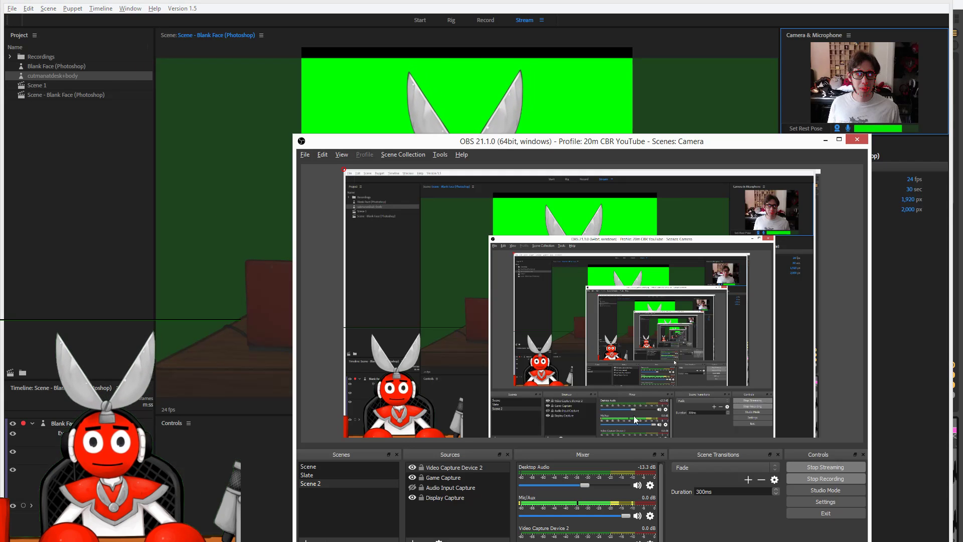
key(alt+Tab)
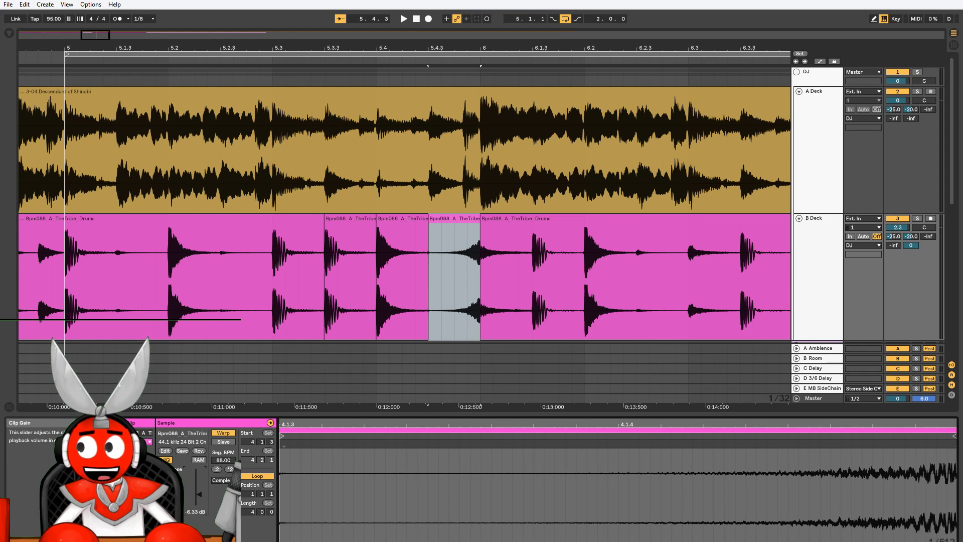
- Trim the snare's end and the reversed snare's start to leave a short faded gap around 5.4.3, and audition it
click(431, 250)
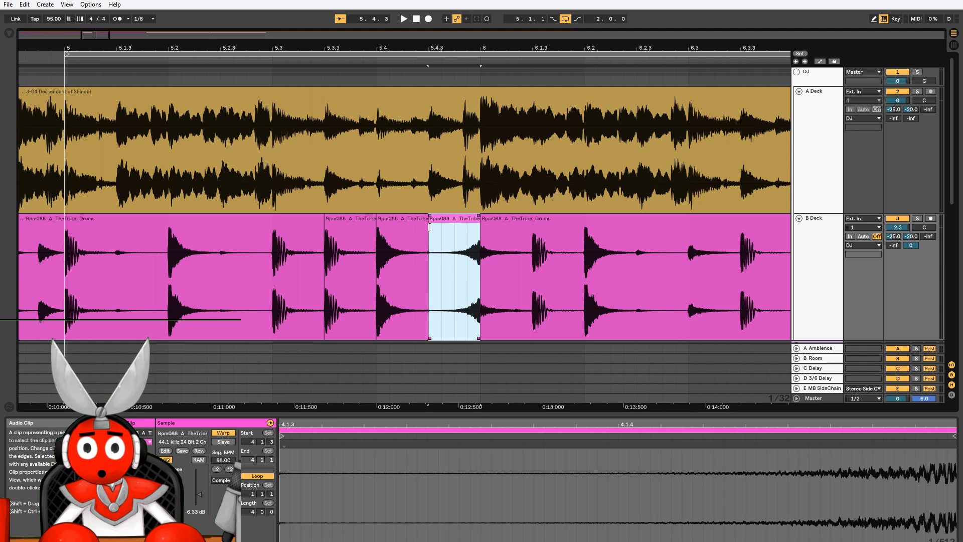
click(426, 227)
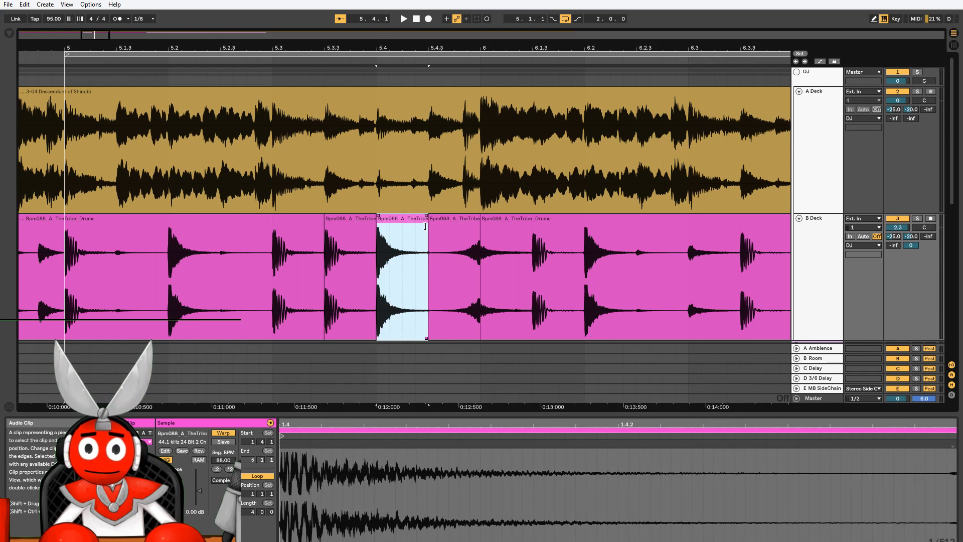
mouse_move(425, 227)
mouse_down()
mouse_move(437, 216)
mouse_move(415, 216)
mouse_up()
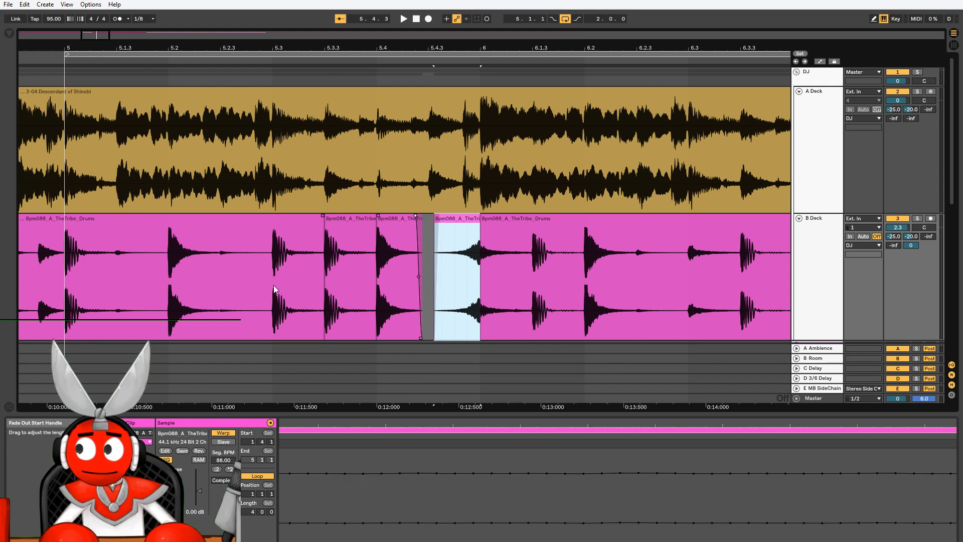
click(144, 319)
key(space)
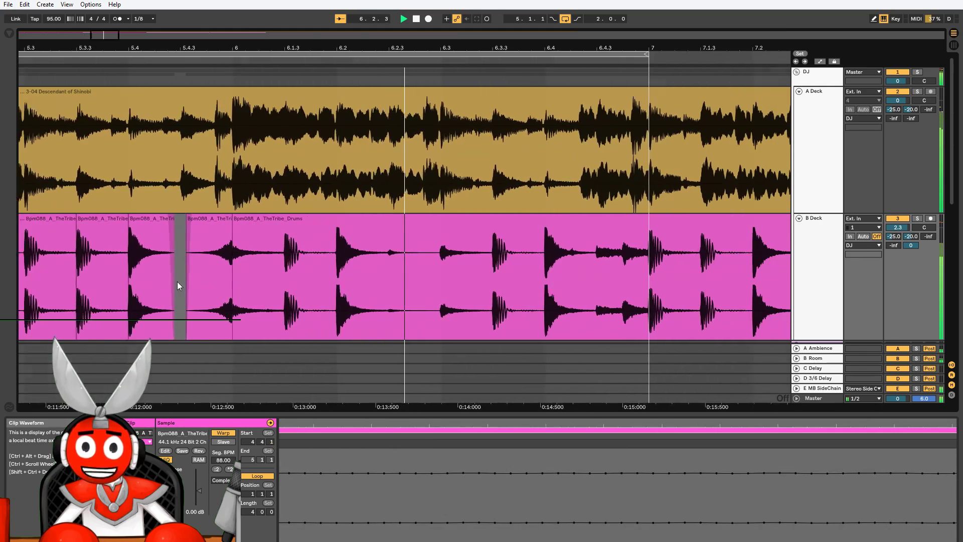
- Copy the eighth-note kick at 6.1.3 to the start of bar 6 on the B Deck
click(82, 317)
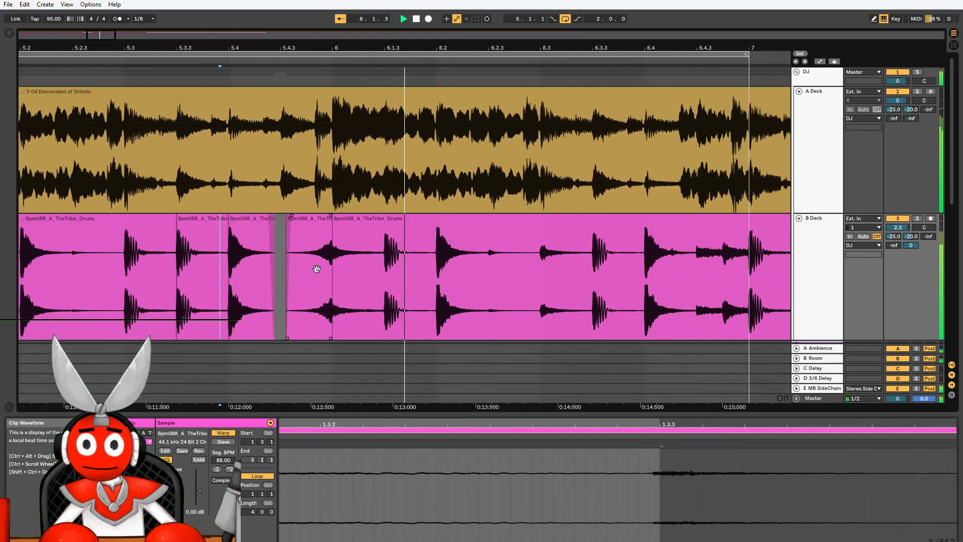
drag(383, 301, 430, 297)
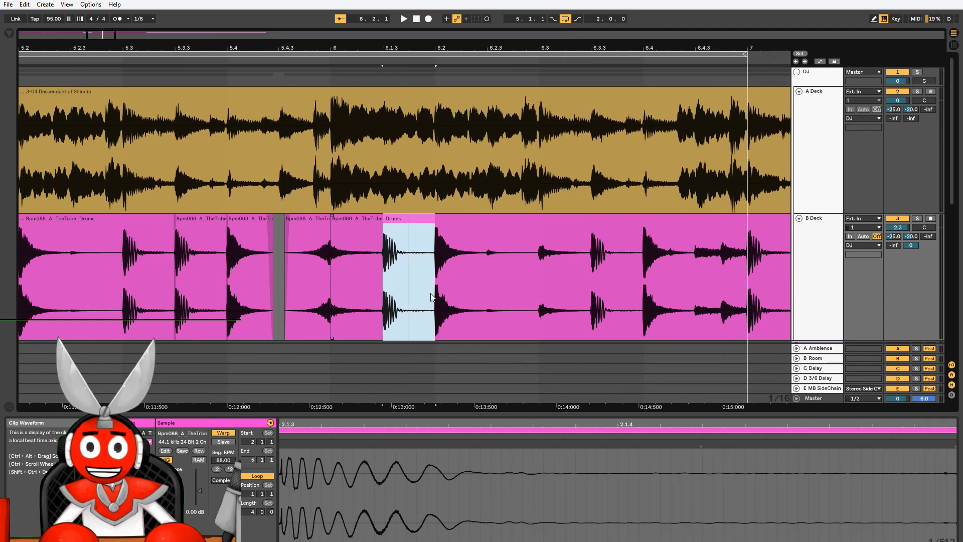
click(337, 295)
key(ctrl+v)
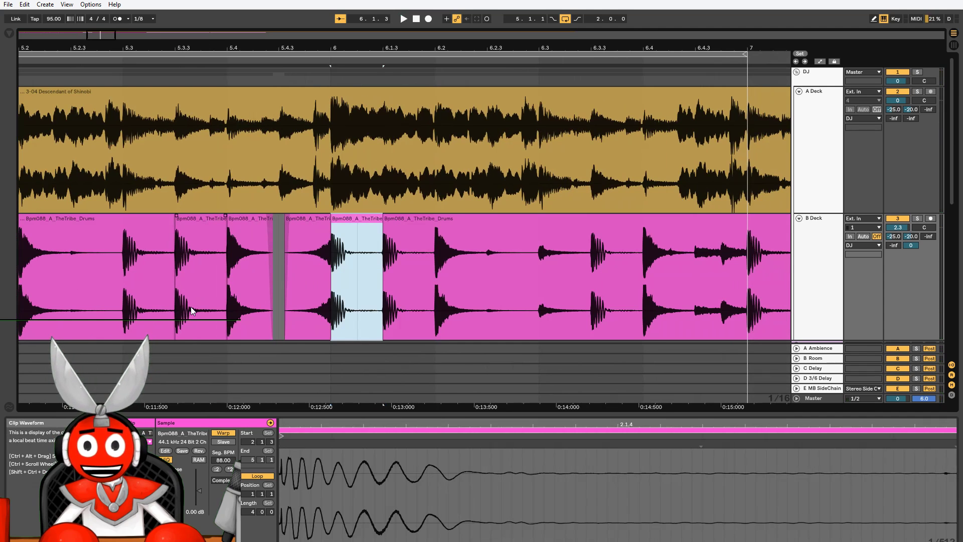
- Audition the edited bars 5 and 6, turn off arrangement looping and select both bars on the B Deck
click(191, 309)
key(space)
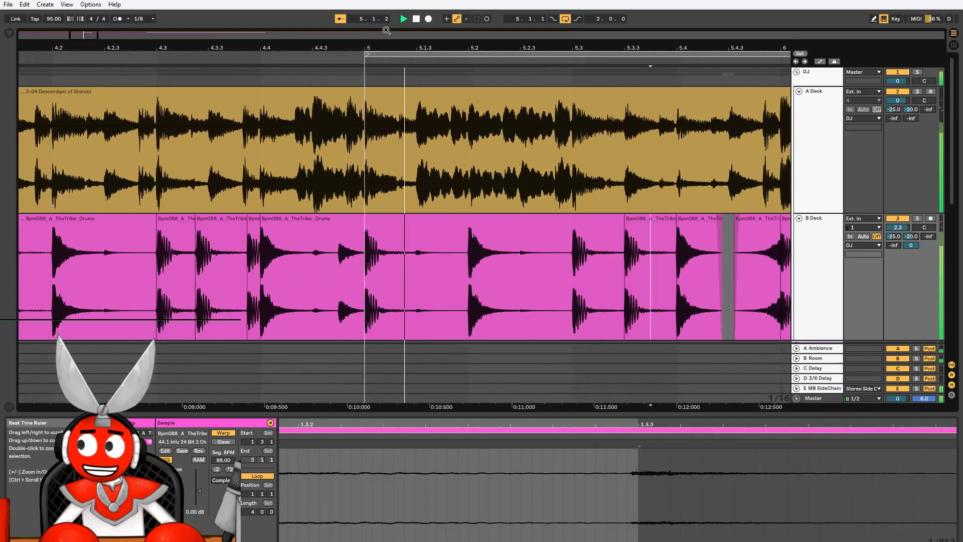
drag(108, 37, 108, 5)
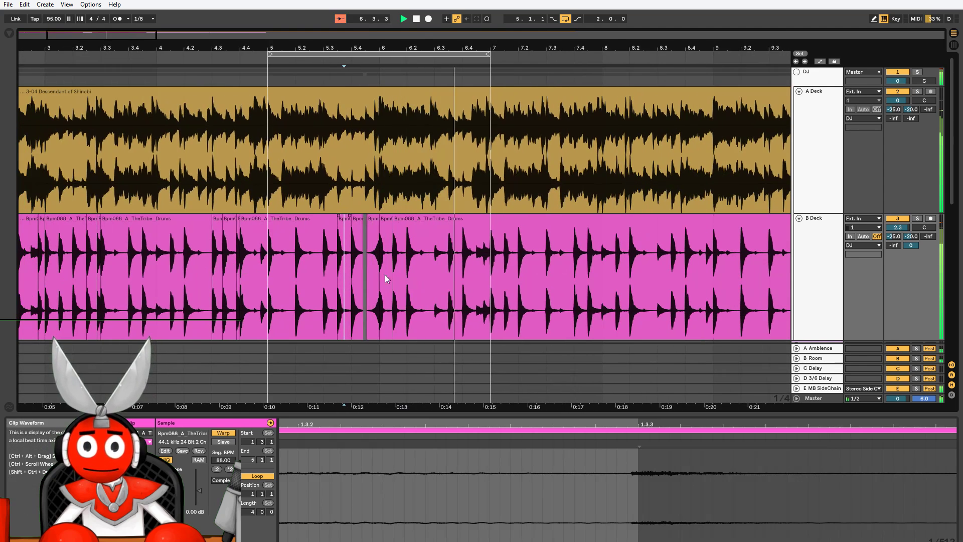
click(566, 20)
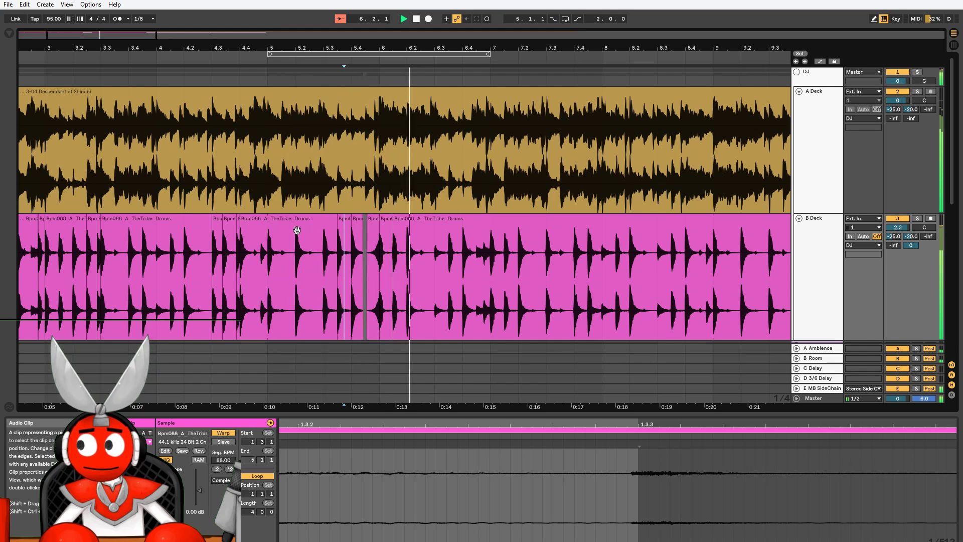
drag(271, 275, 490, 282)
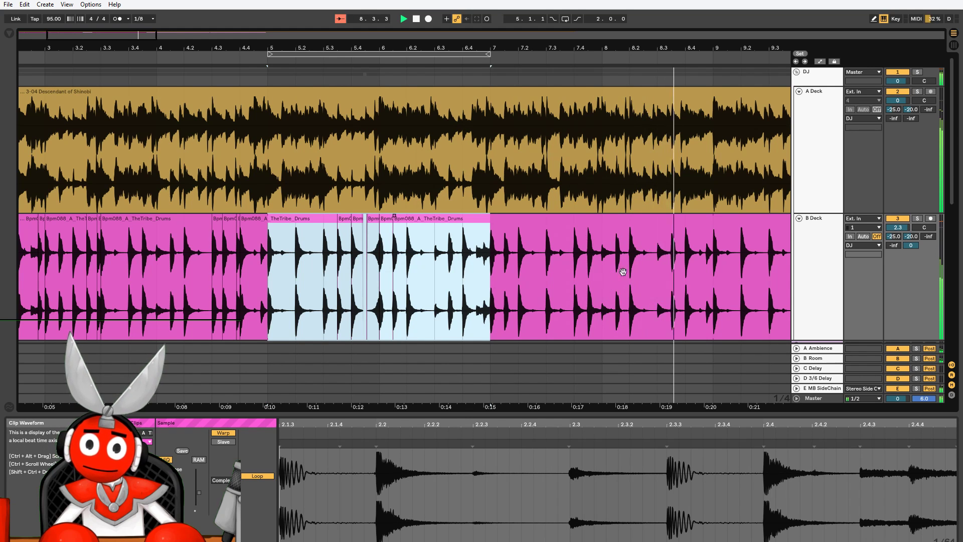
- Copy the eighth-note kick at 8.3.3 to 8.3 on the B Deck
drag(667, 283, 683, 285)
click(661, 285)
key(ctrl+v)
key(space)
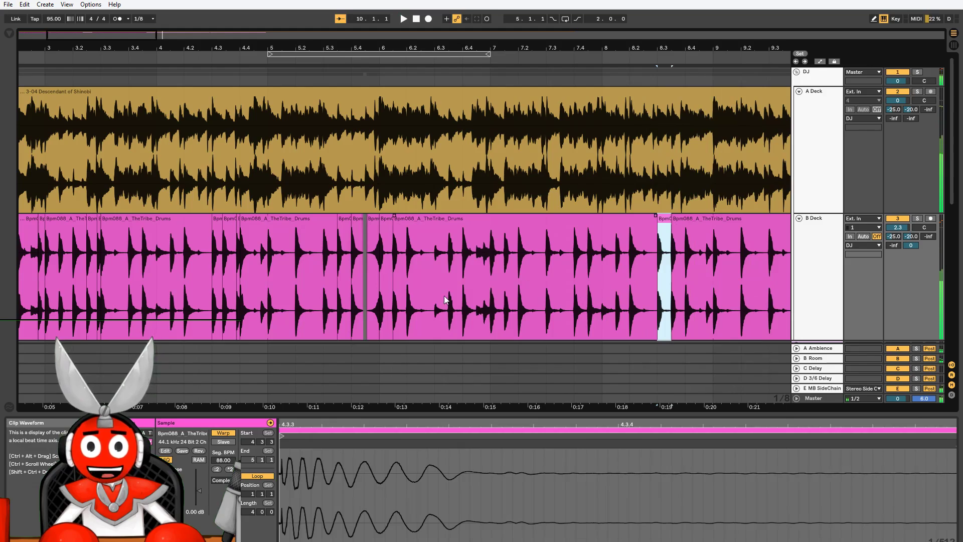
- Audition both decks from 6.1.3 and again from 7.4.3
click(379, 62)
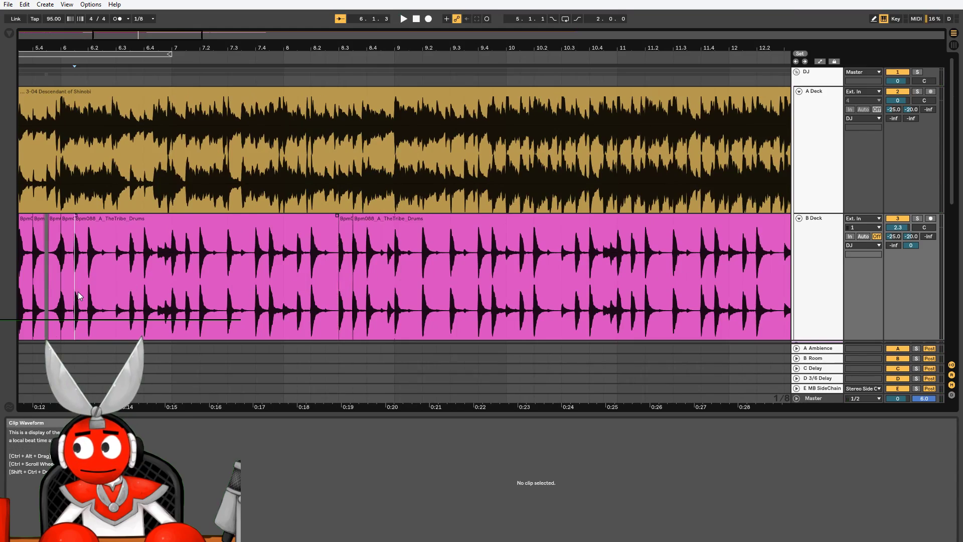
key(space)
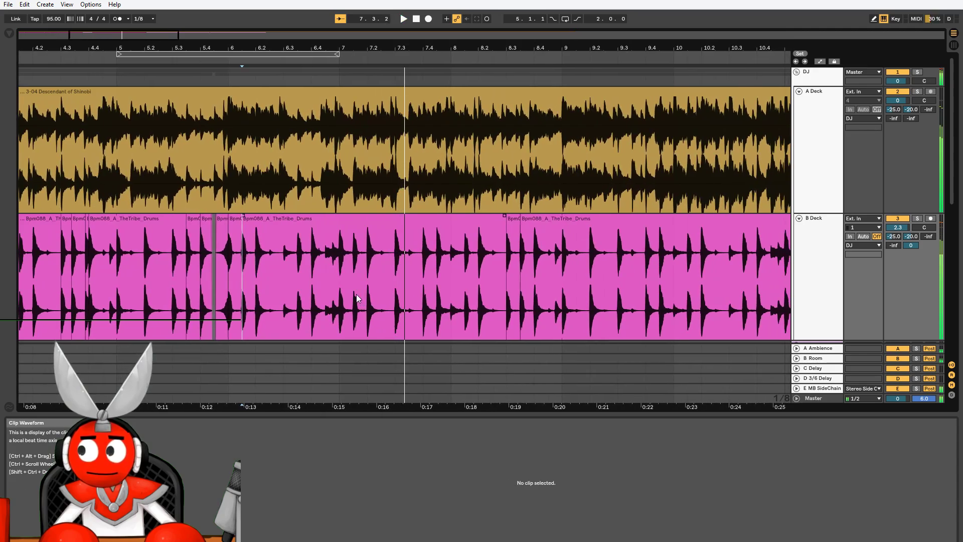
drag(357, 298, 363, 300)
click(436, 299)
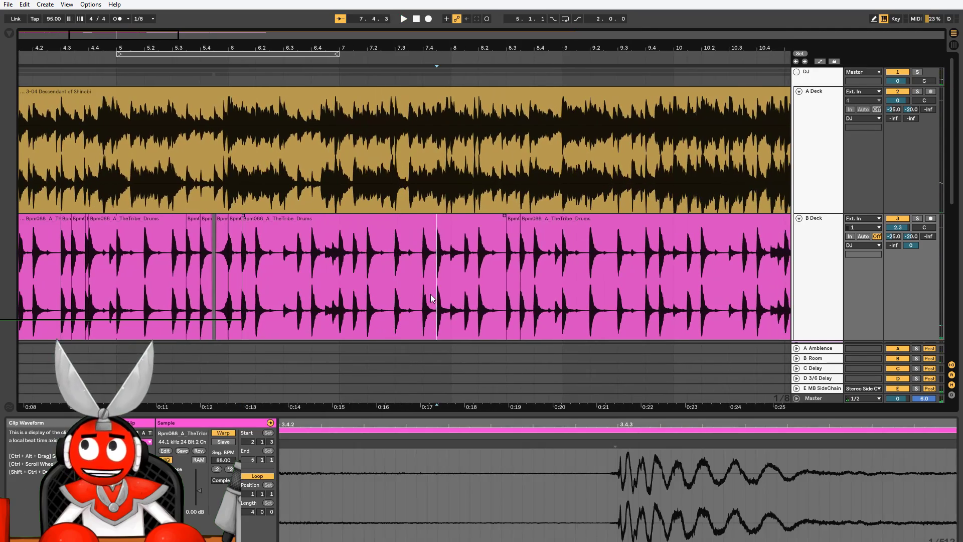
key(space)
- Copy the eighth-note kick at 8.1.3 to 8.3.3 and audition from 8.1.3
drag(380, 284, 387, 281)
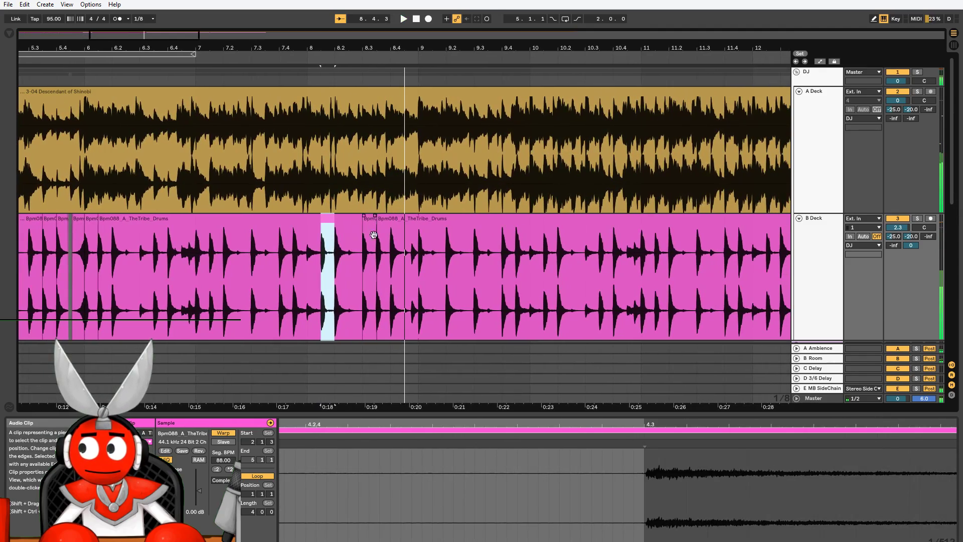
click(377, 249)
key(ctrl+v)
click(318, 277)
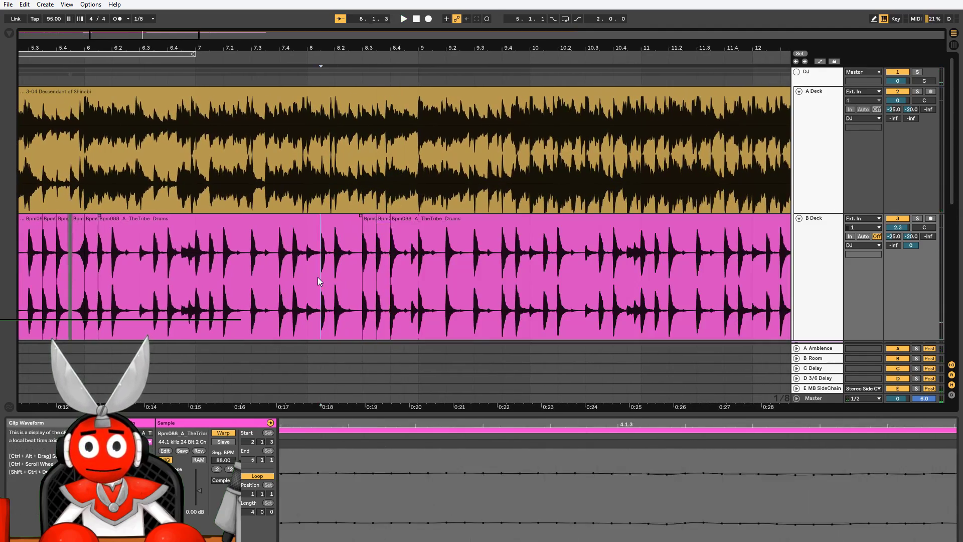
key(space)
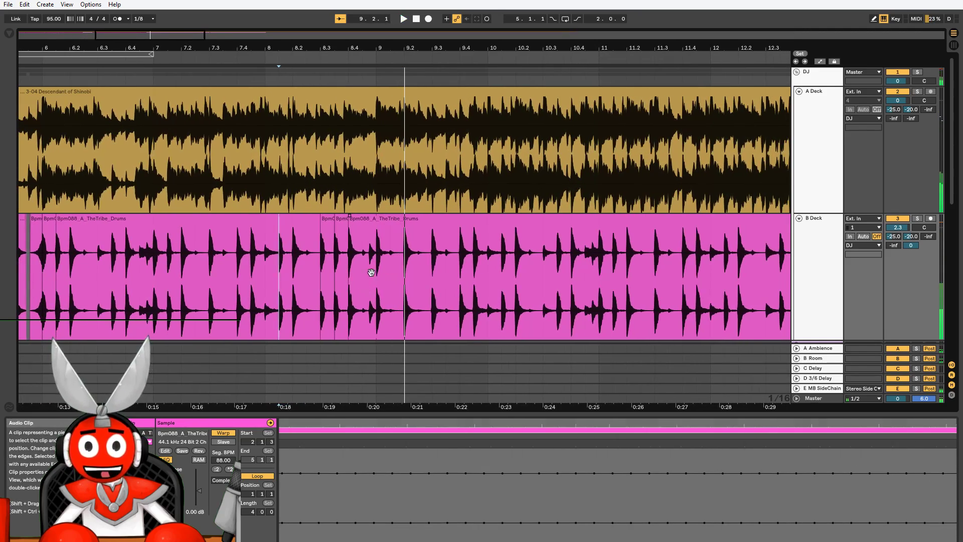
- Paste the kick at 8.4.4, extend the following drum clip's start back to bar 9 and audition the change
click(371, 272)
click(372, 283)
key(ctrl+v)
click(386, 225)
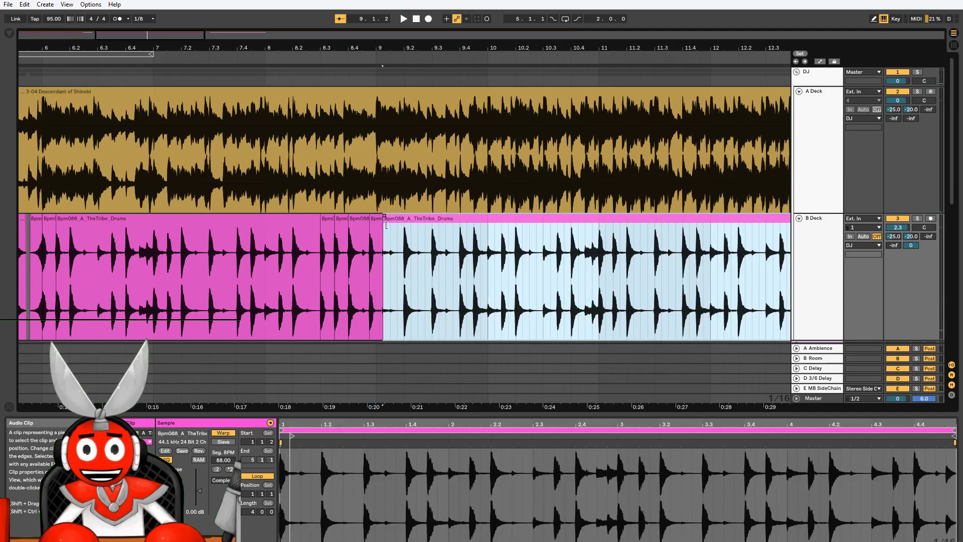
click(265, 301)
key(space)
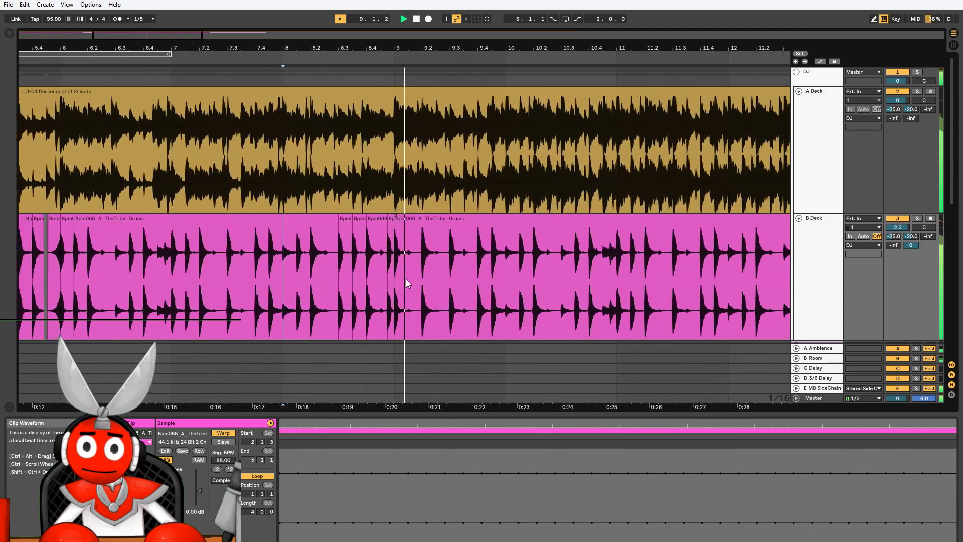
- Move the pasted kick back to 8.4.3, extend its end to bar 9 and audition from 8.2
key(space)
click(362, 230)
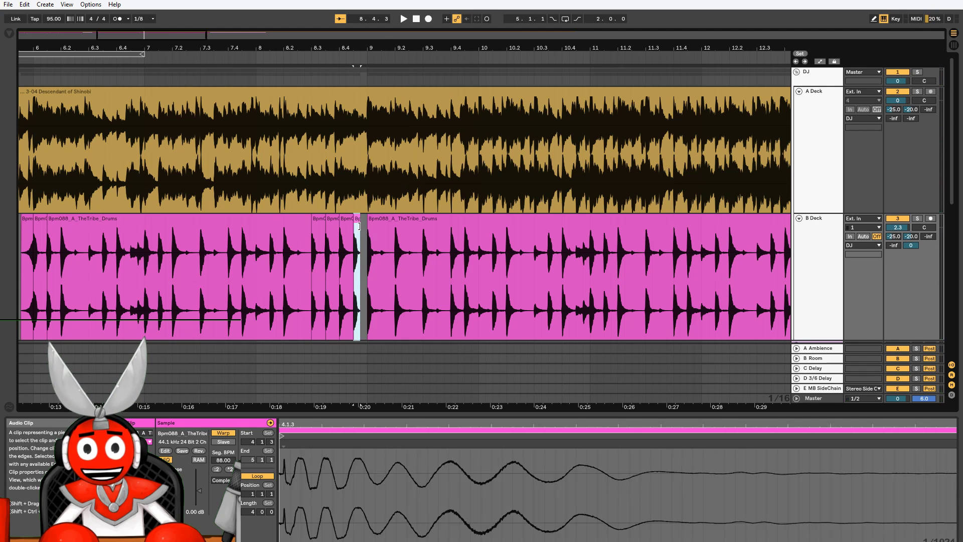
drag(358, 226, 364, 227)
click(288, 302)
key(space)
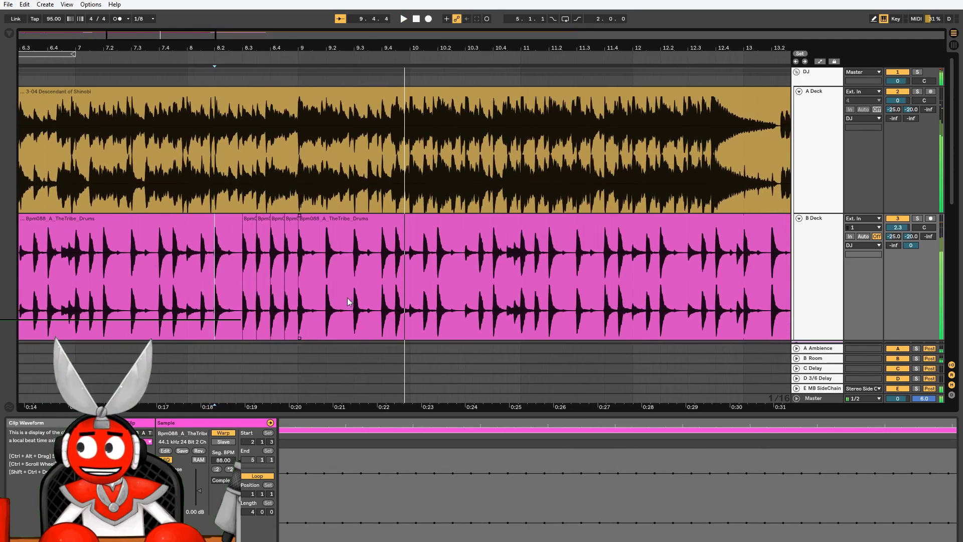
- Copy the eighth-note kick at 8.4.3 to 9.3.3 on the B Deck
click(257, 295)
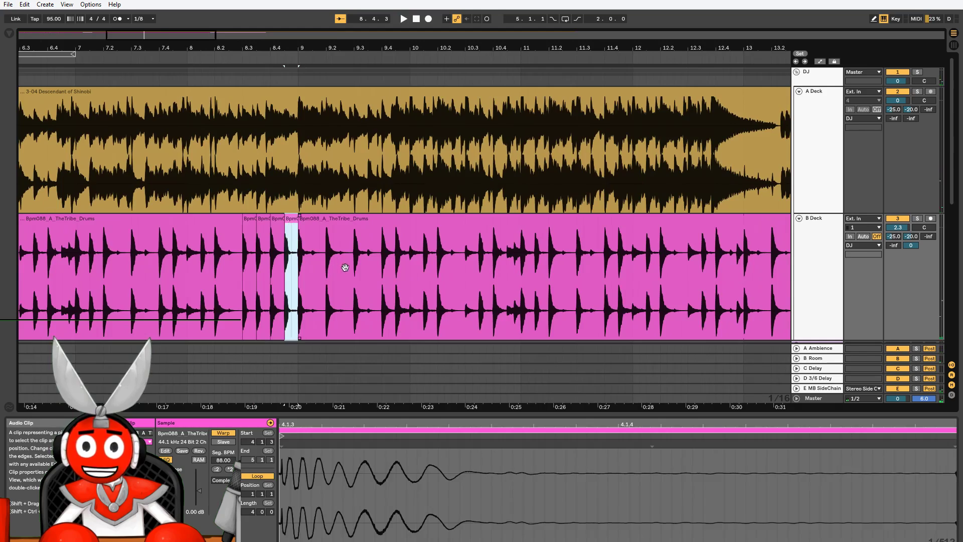
key(space)
click(399, 277)
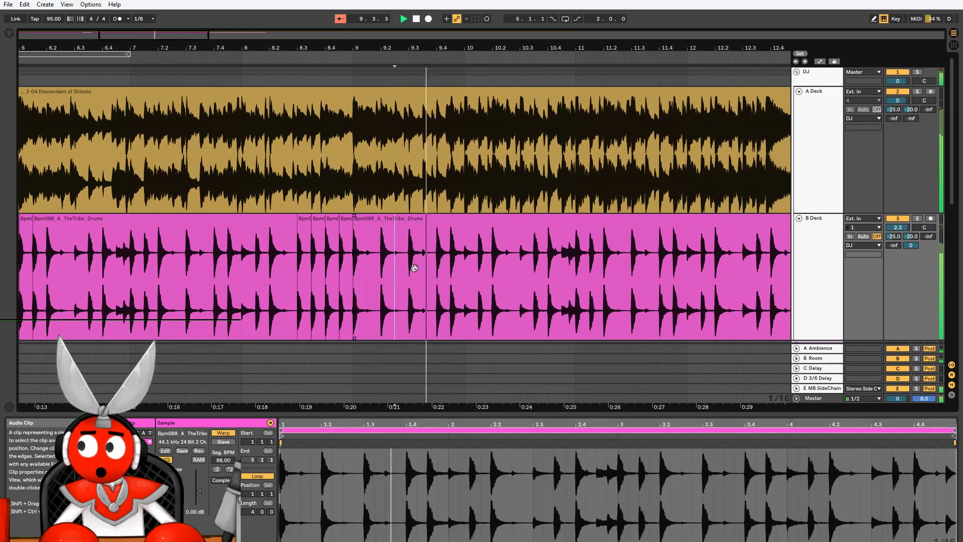
click(423, 275)
click(424, 287)
key(ctrl+v)
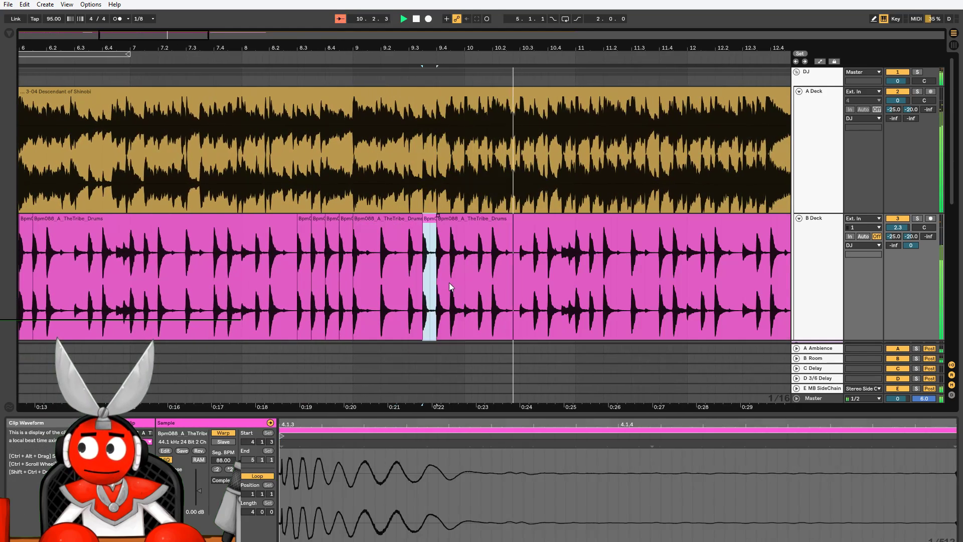
- Split the drum clip at 9.4.3, trim the following clip's start to 10.1.3 and audition from 8.4.3
click(449, 282)
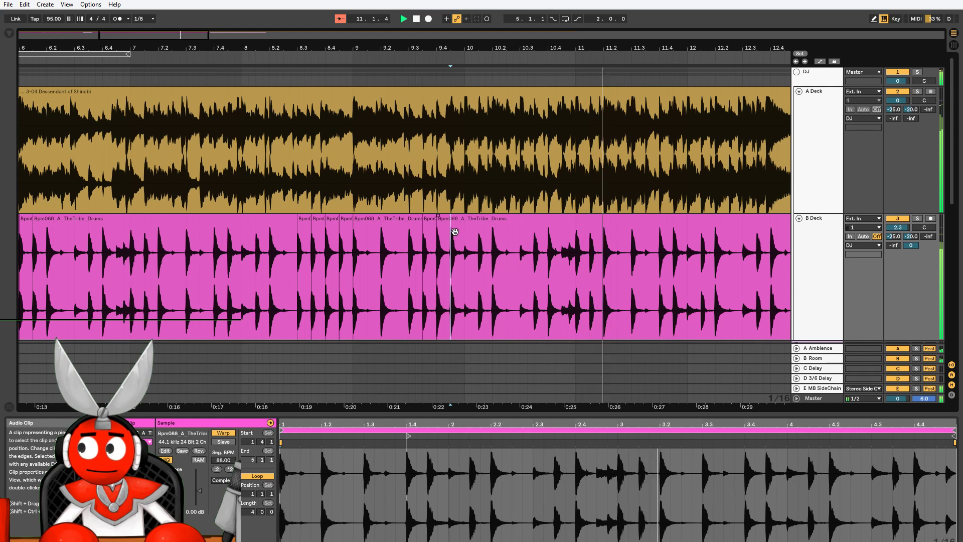
key(ctrl+e)
drag(455, 231, 476, 230)
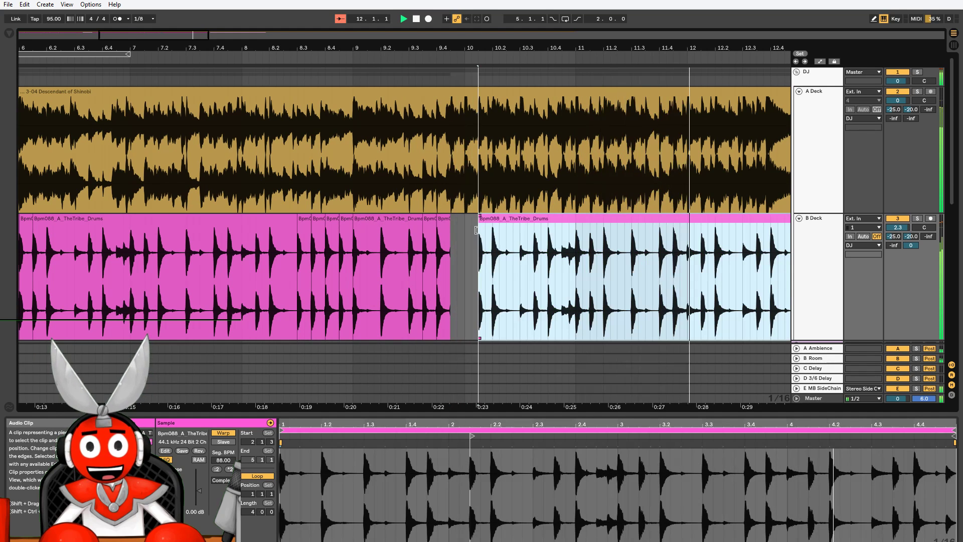
click(340, 312)
key(space)
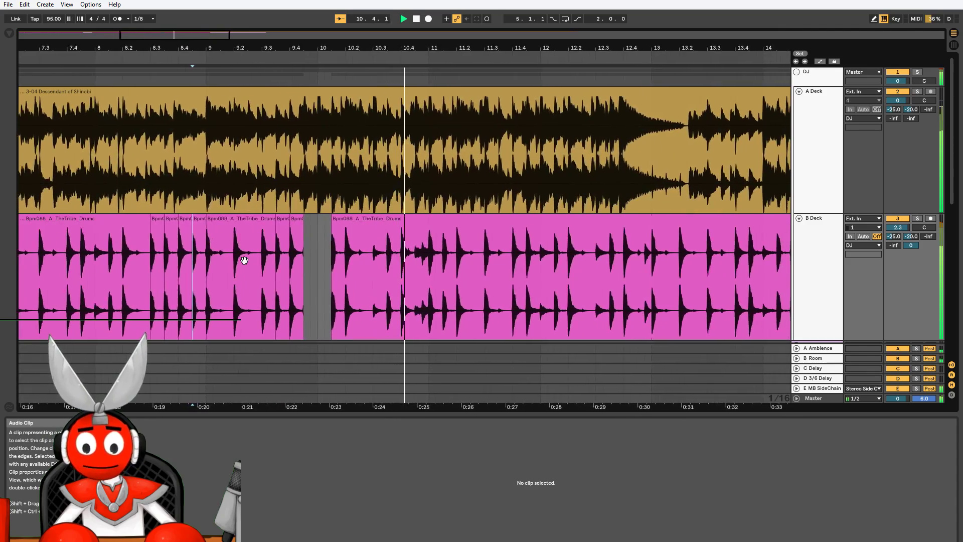
- Copy the reversed snare before bar 6 into the gap at bar 10
key(space)
drag(168, 42, 562, 40)
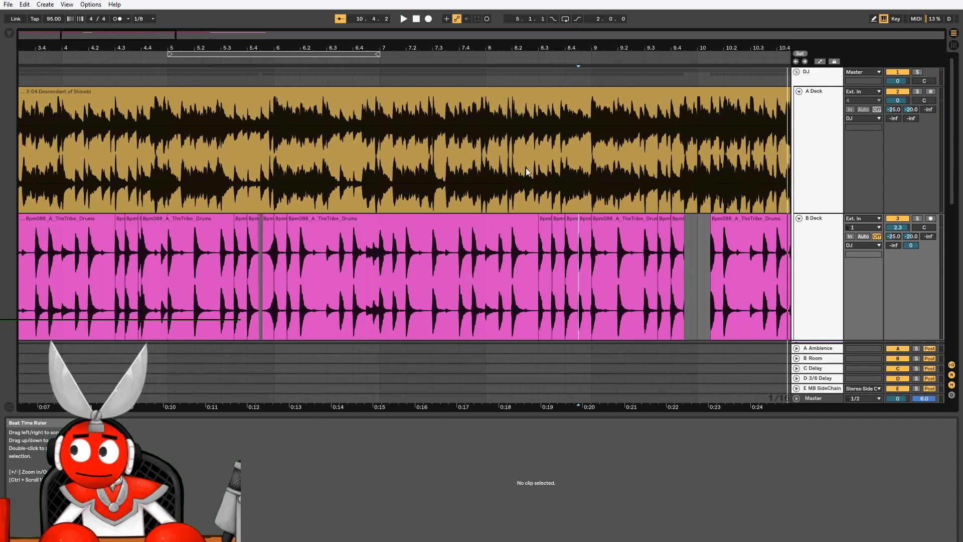
click(266, 229)
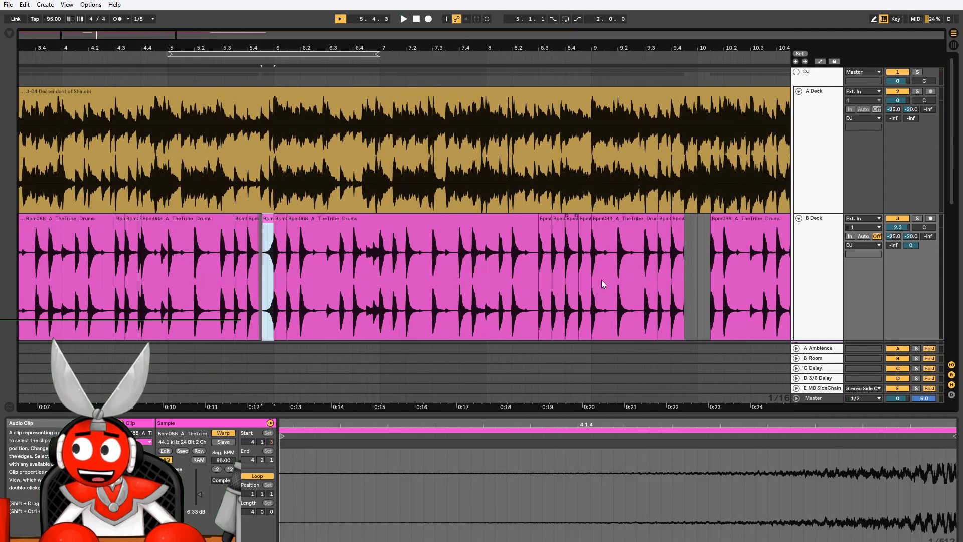
click(699, 276)
key(ctrl+v)
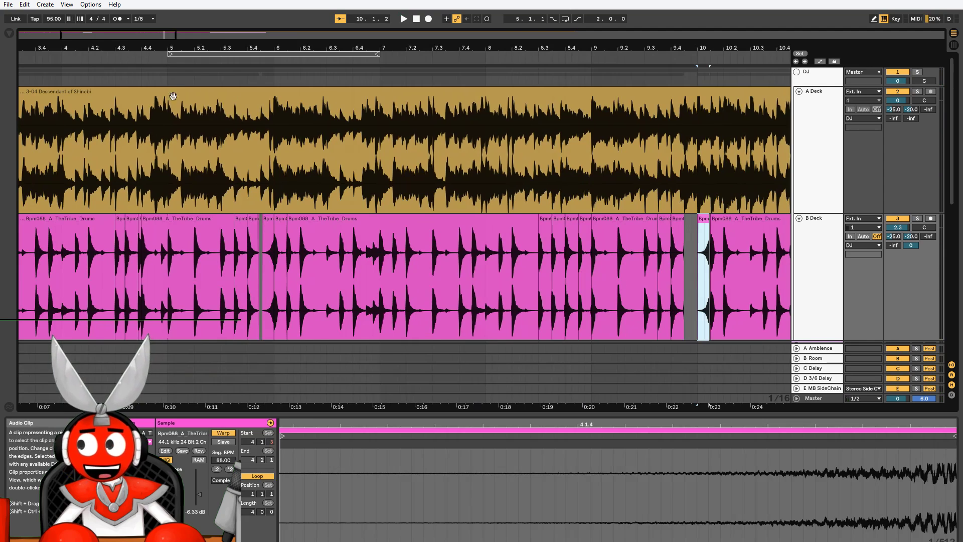
- Align the reversed snare to end at 10.1.3, fade it in from bar 10 and audition from 8.3.3
drag(140, 32, 162, 61)
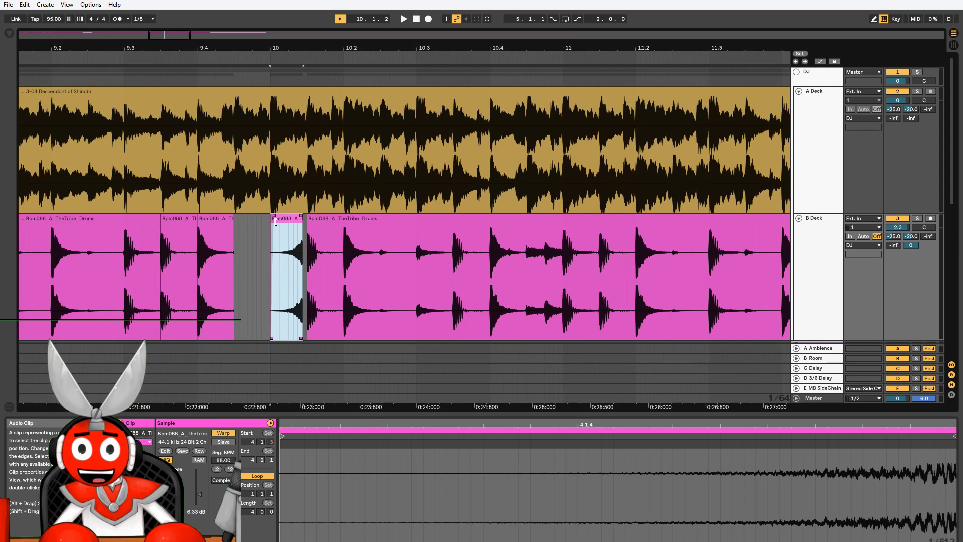
mouse_move(288, 222)
mouse_down()
mouse_move(271, 226)
mouse_move(275, 214)
mouse_move(286, 221)
mouse_up()
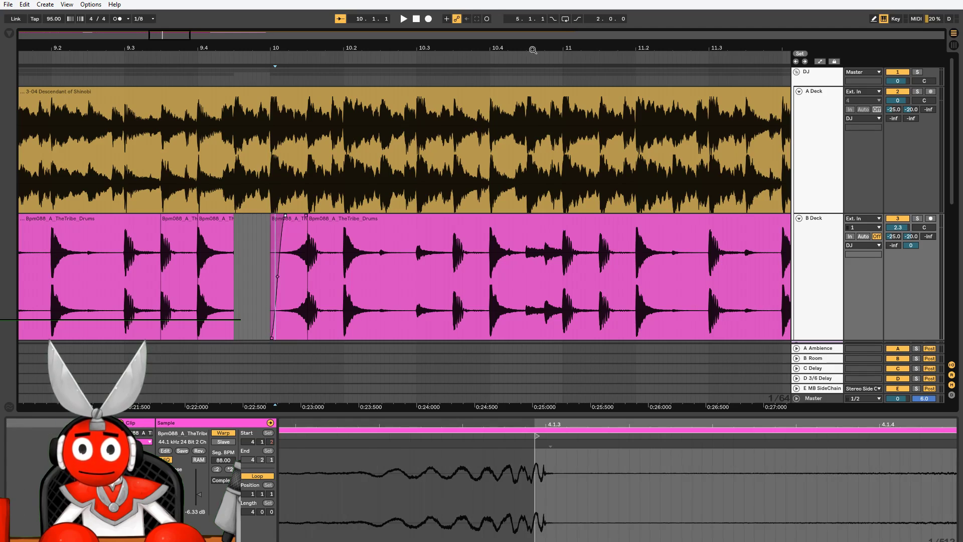
drag(154, 39, 154, 10)
click(314, 304)
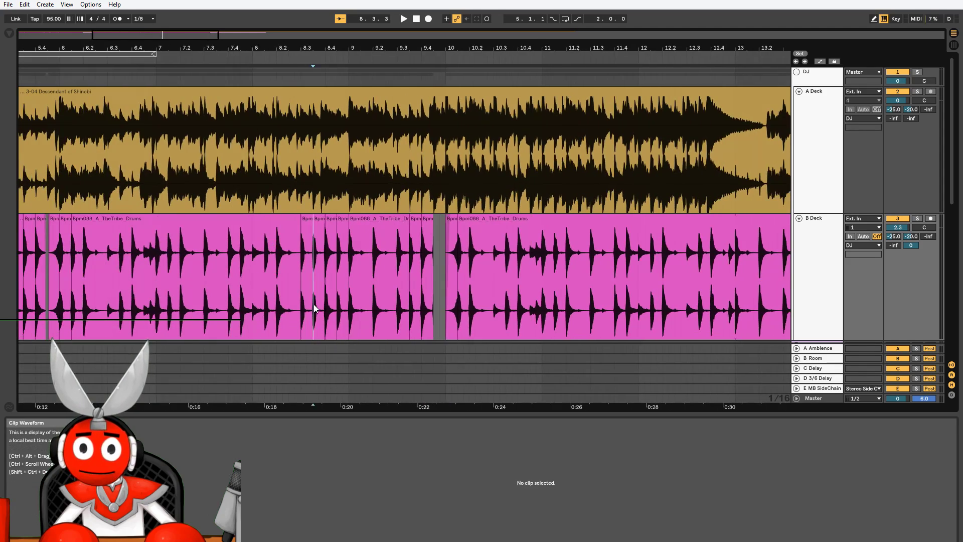
key(space)
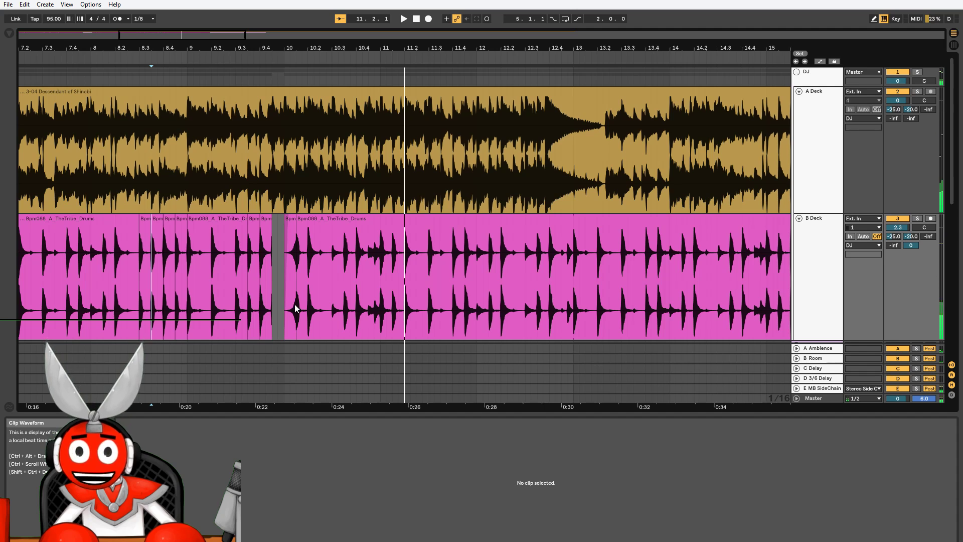
- Set the loop of the drum clip starting at 10.1.3 to run from 2.1.3 to 3.2.1 and audition from 9.4.1
drag(295, 308, 386, 299)
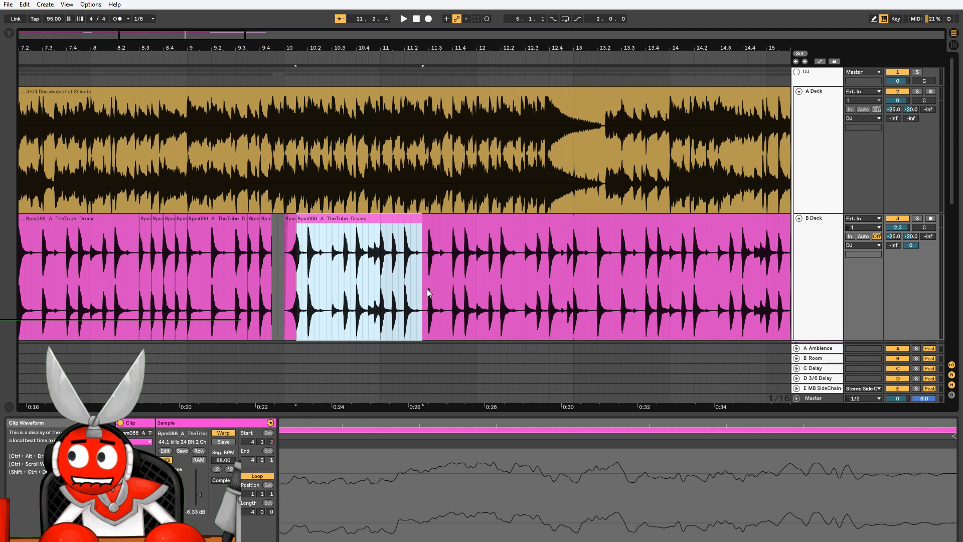
click(458, 221)
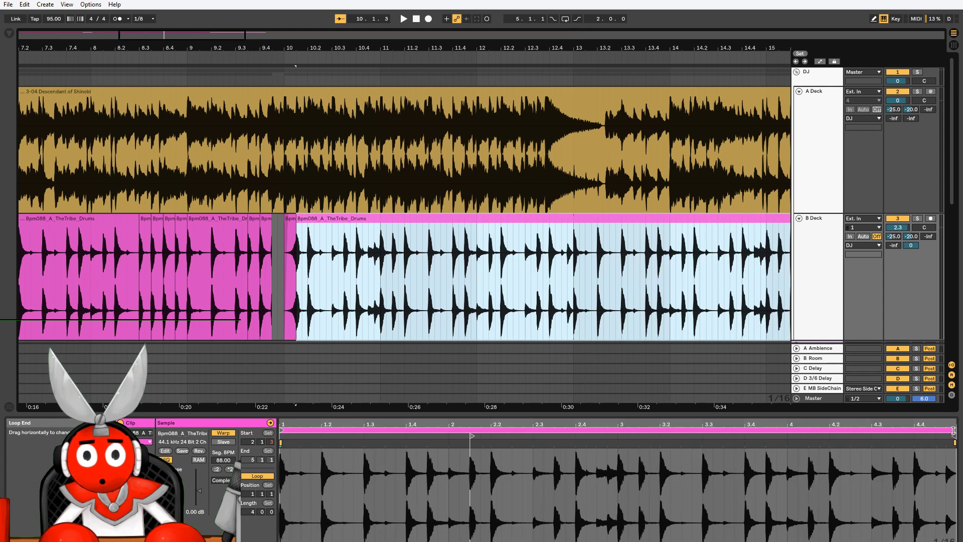
drag(953, 430, 662, 446)
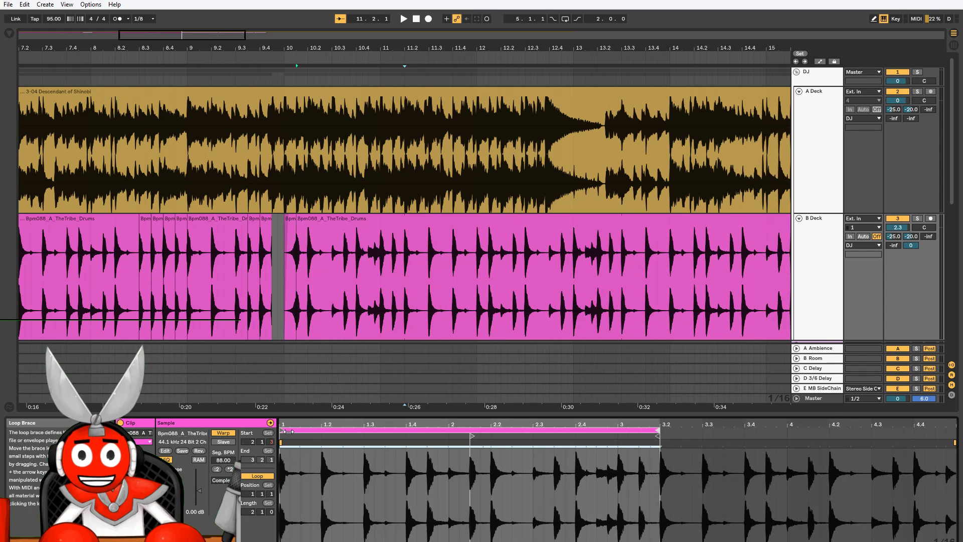
click(260, 319)
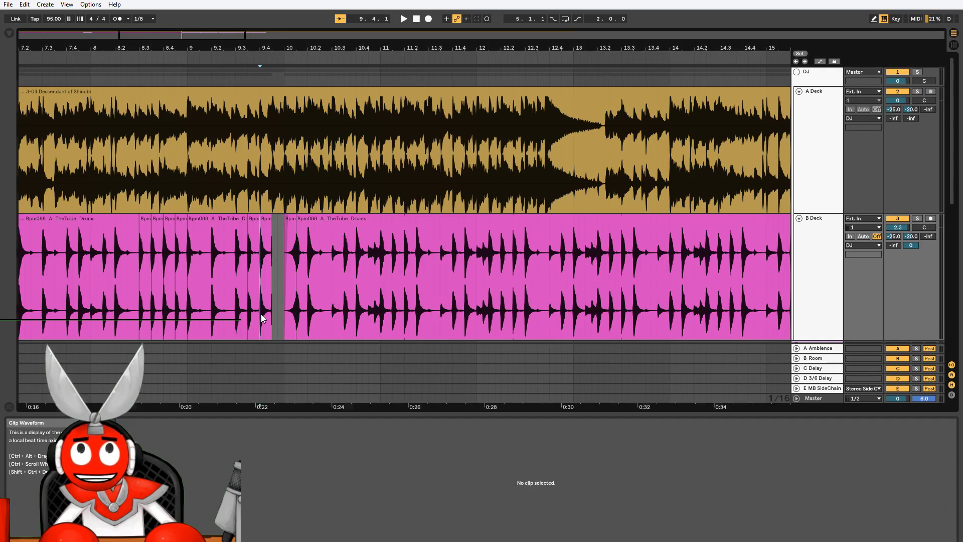
key(space)
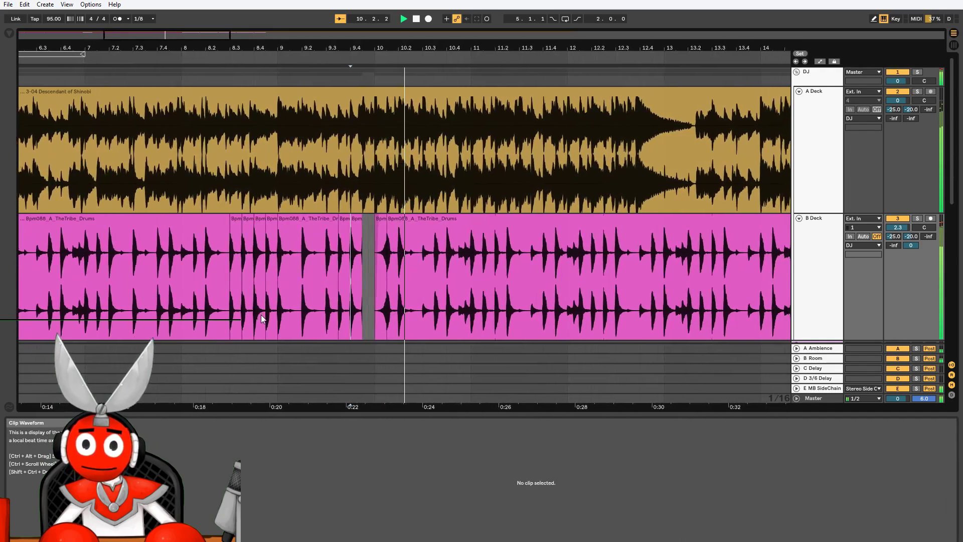
key(space)
- Shorten the drum clip's loop to end at 3.1.3, exactly one bar long, and audition from 10.1.3
click(488, 235)
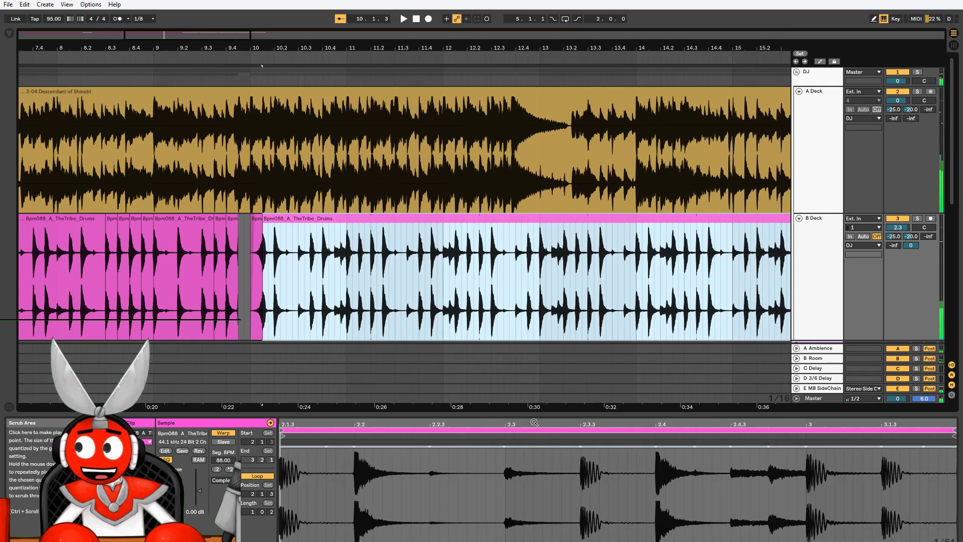
drag(435, 424, 434, 381)
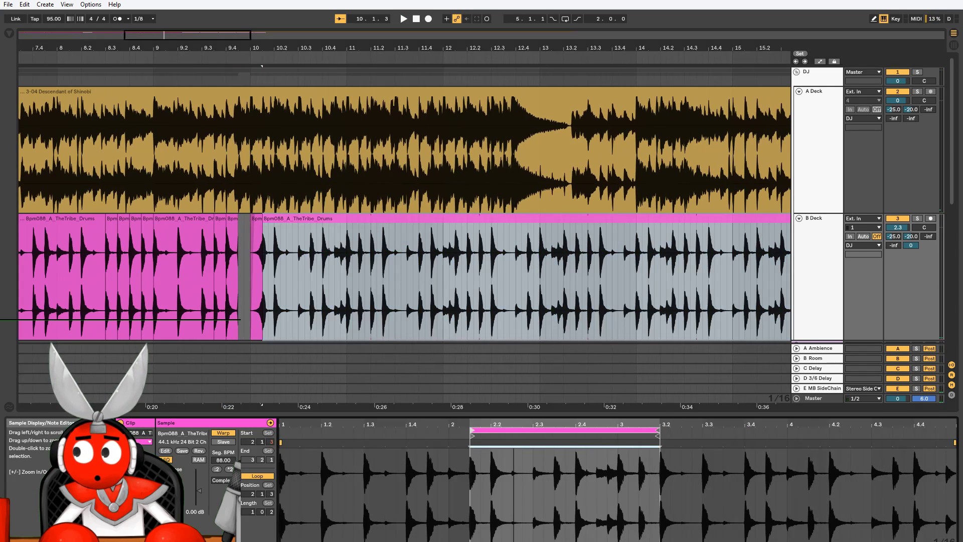
drag(658, 433, 638, 433)
click(300, 225)
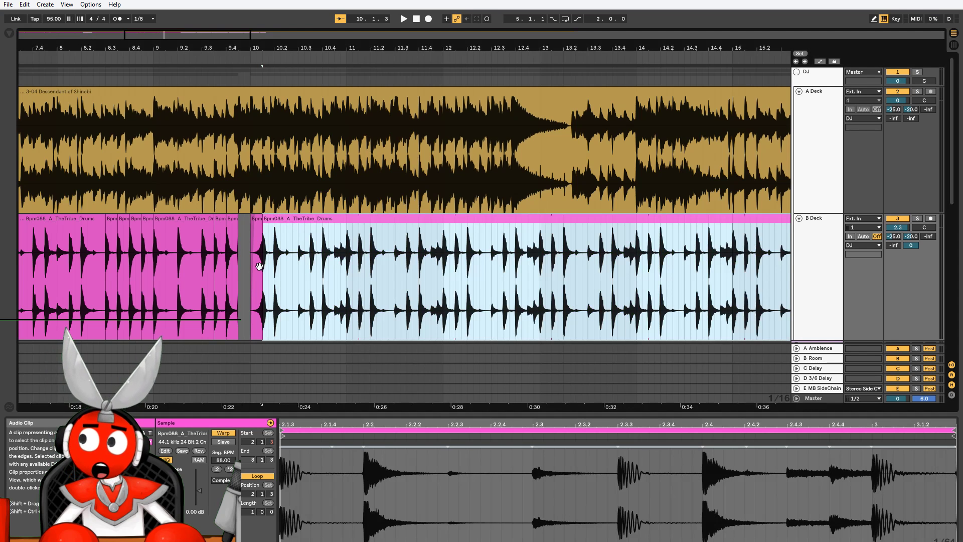
key(space)
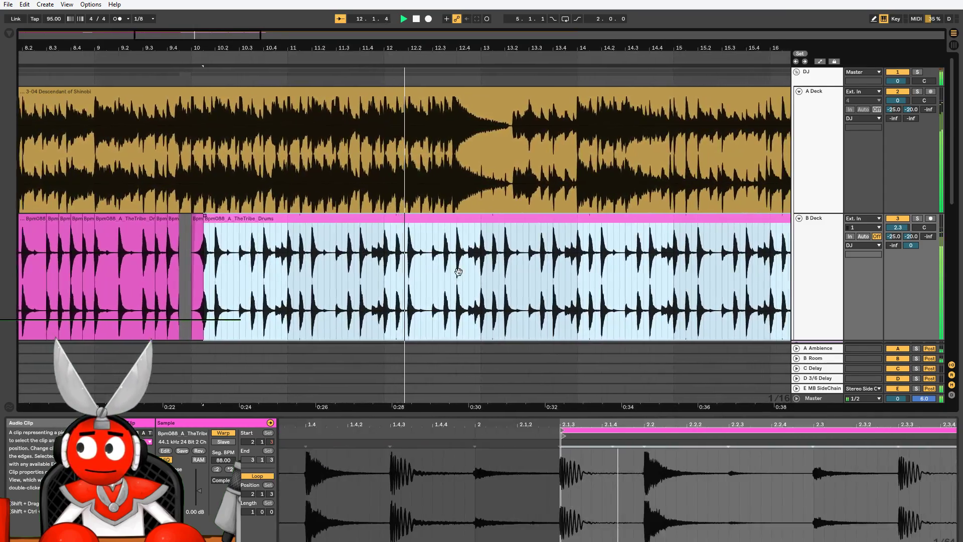
- Delete the B Deck drums from 12.4.3 to 13.3.1 under the A Deck's decay
click(400, 289)
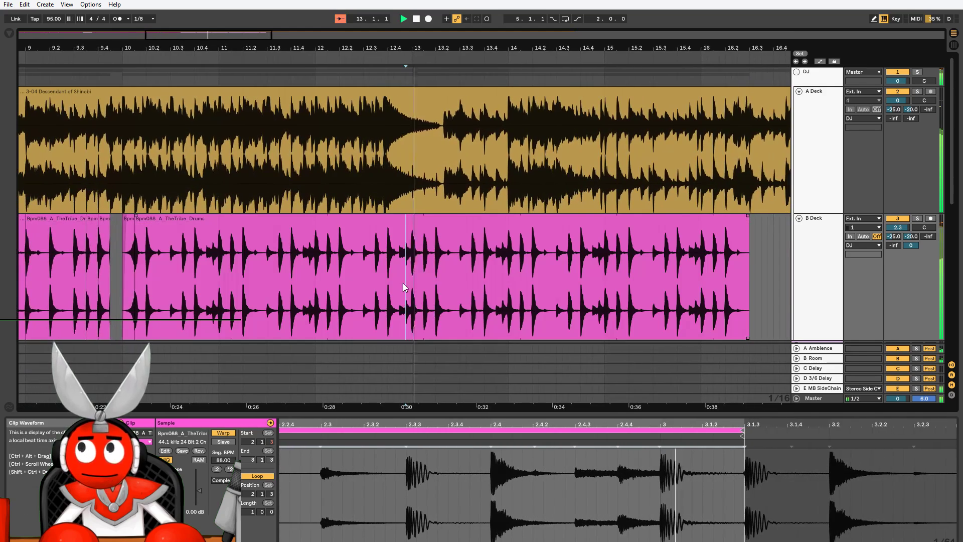
drag(400, 284, 458, 281)
key(Delete)
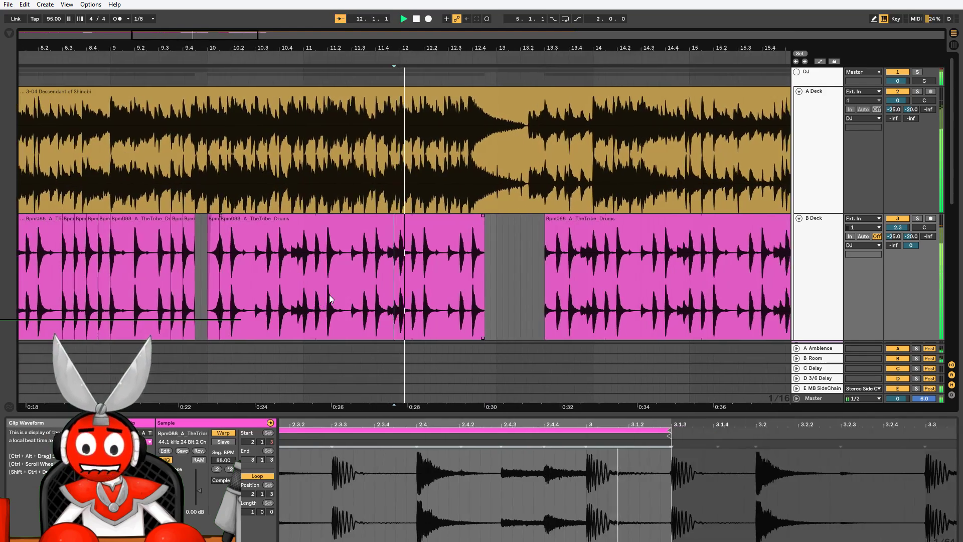
- Trim the end of the last drum clip to 16.2.3, give it a short fade-out and stop playback
click(596, 231)
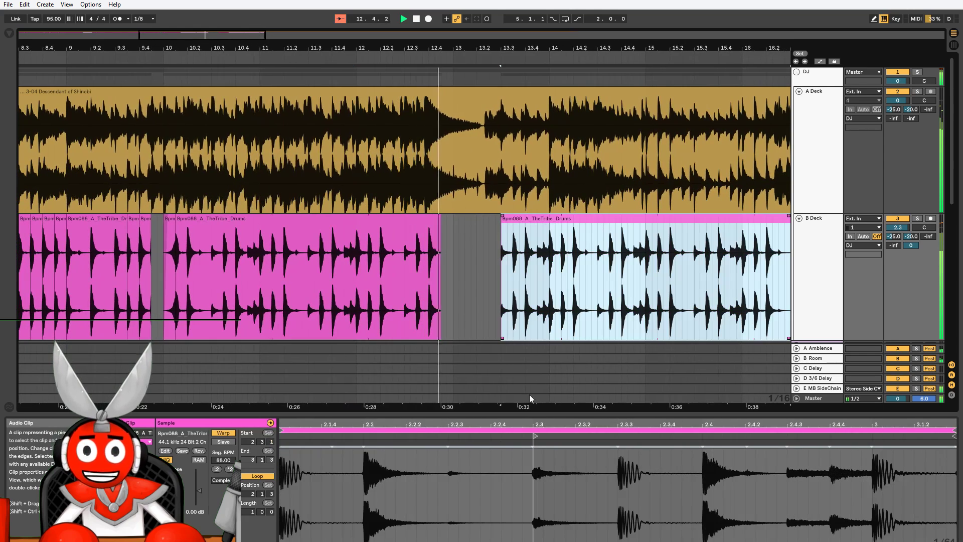
drag(532, 462, 533, 426)
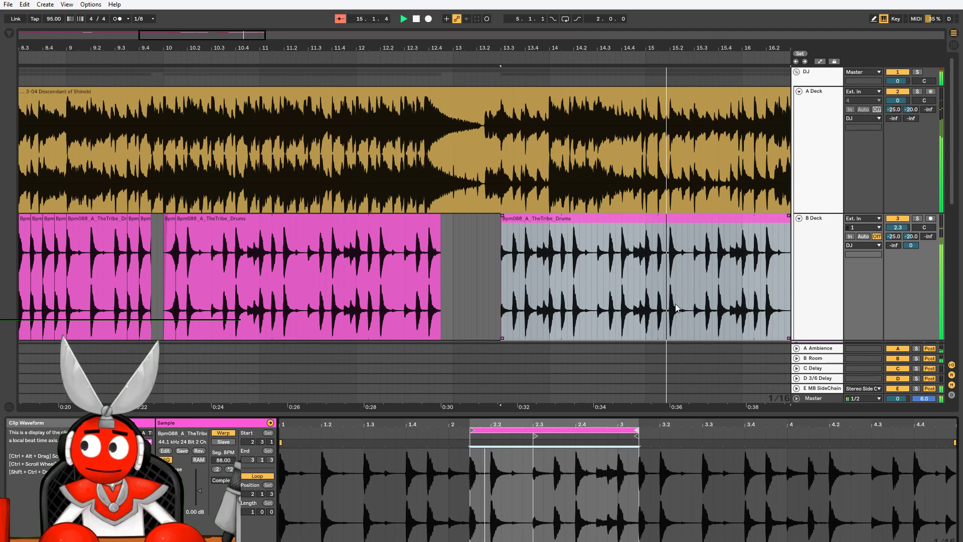
click(422, 297)
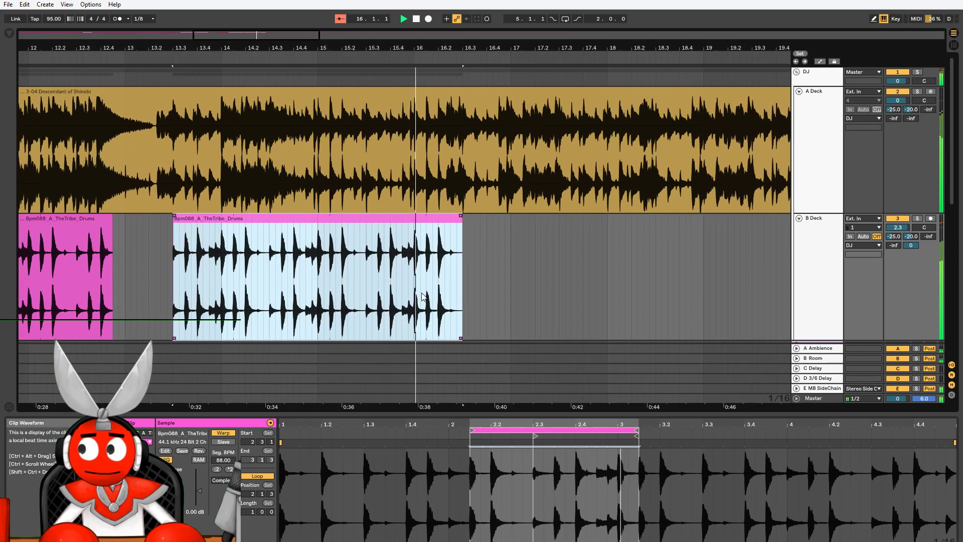
drag(462, 219, 450, 219)
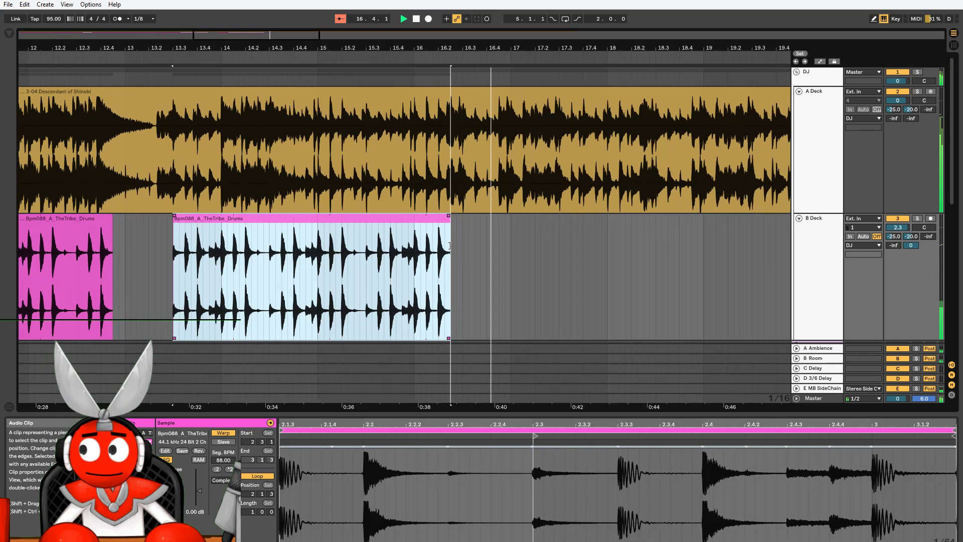
key(space)
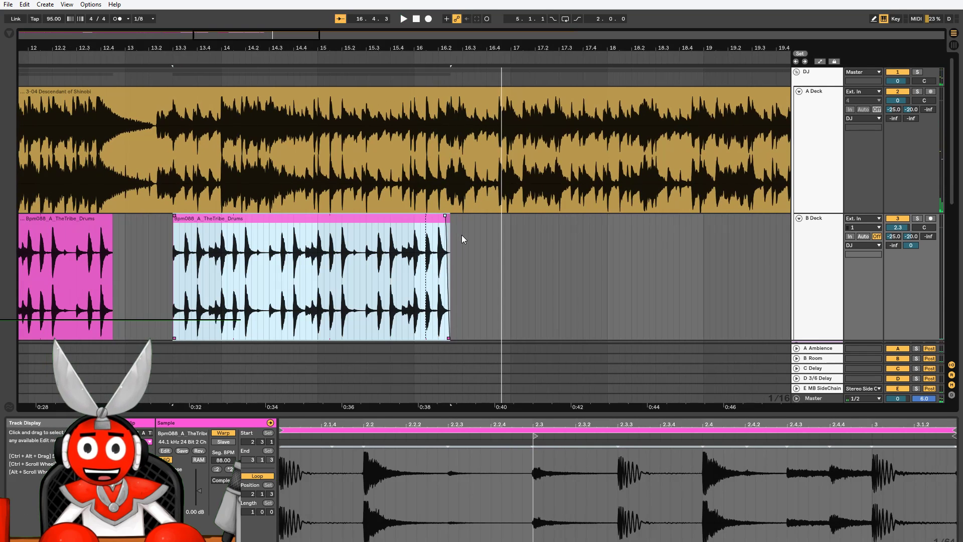
- Select the B Deck drums from 1.1.1 past the last clip and loop the selection over a length of 15.2.0
click(462, 235)
mouse_move(143, 48)
mouse_down()
mouse_move(193, 34)
mouse_move(91, 36)
mouse_up()
drag(466, 271, 18, 305)
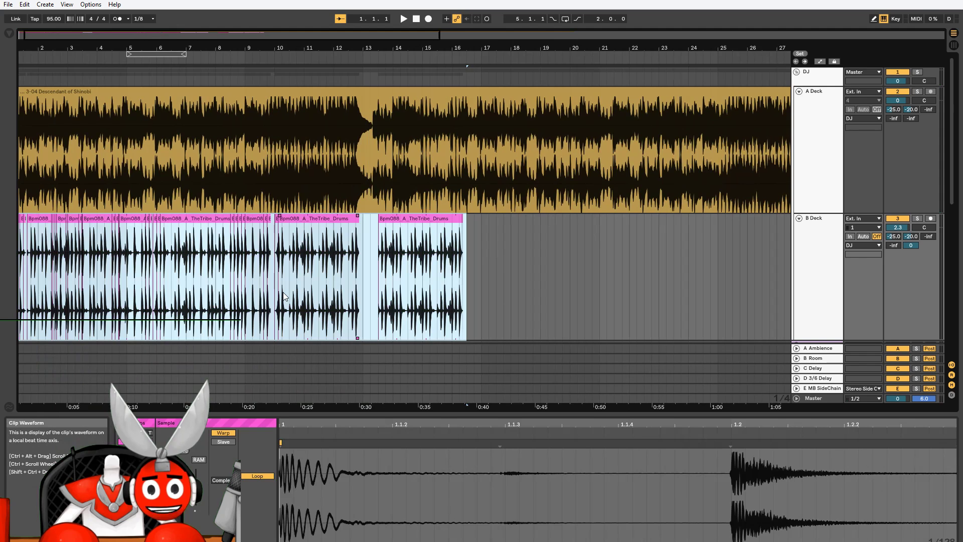
key(ctrl+l)
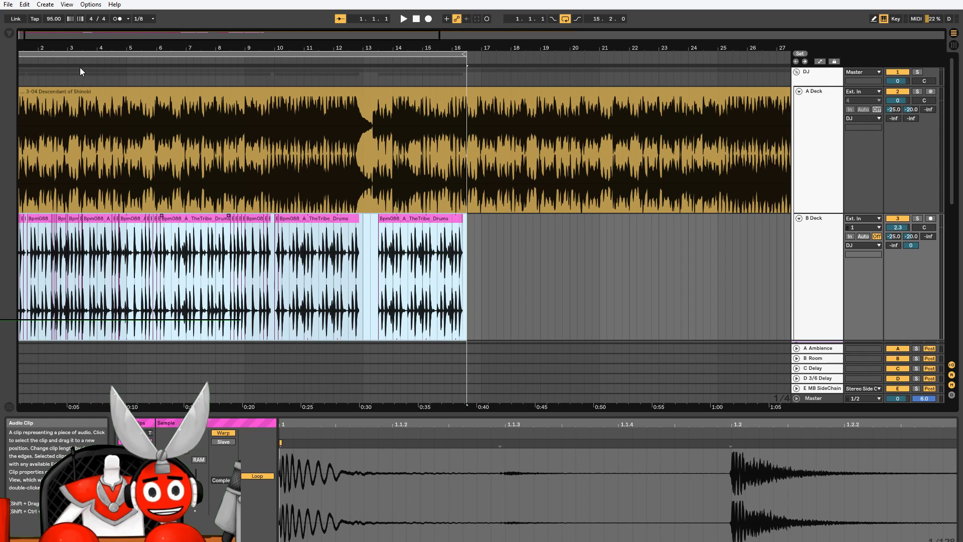
- Examine the kick and snare hits of the B Deck clip around bars 7 and 8 up close
click(37, 223)
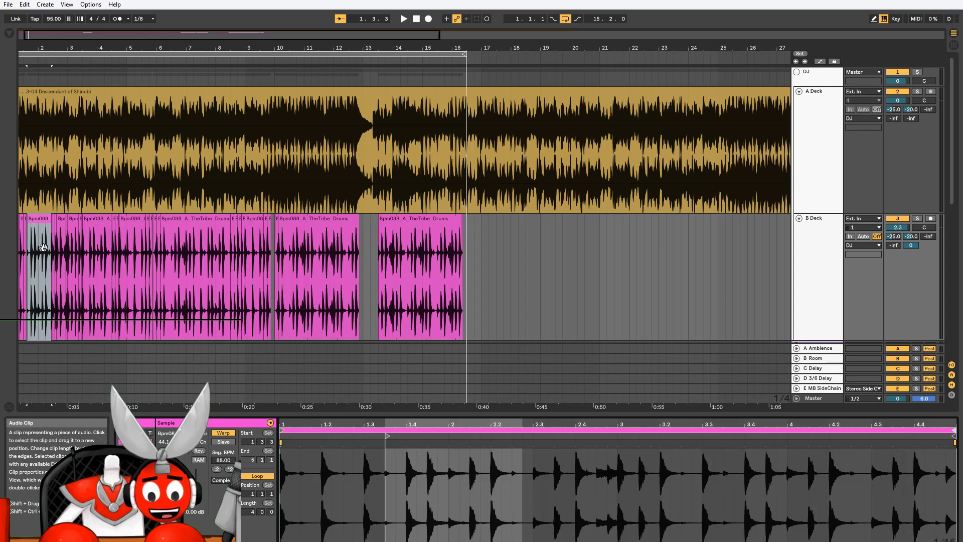
drag(29, 51, 70, 125)
drag(753, 47, 713, 95)
drag(702, 47, 677, 81)
click(281, 238)
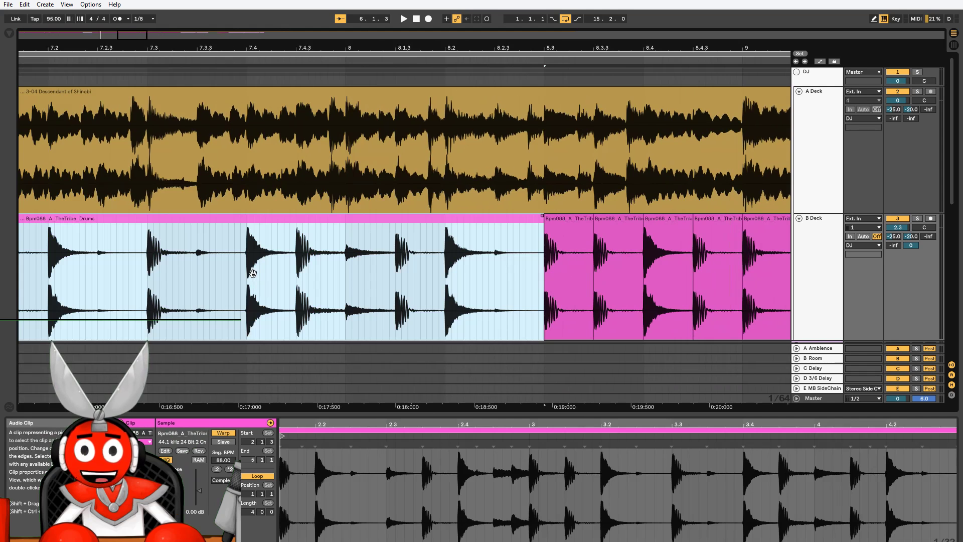
drag(253, 304, 293, 316)
click(293, 317)
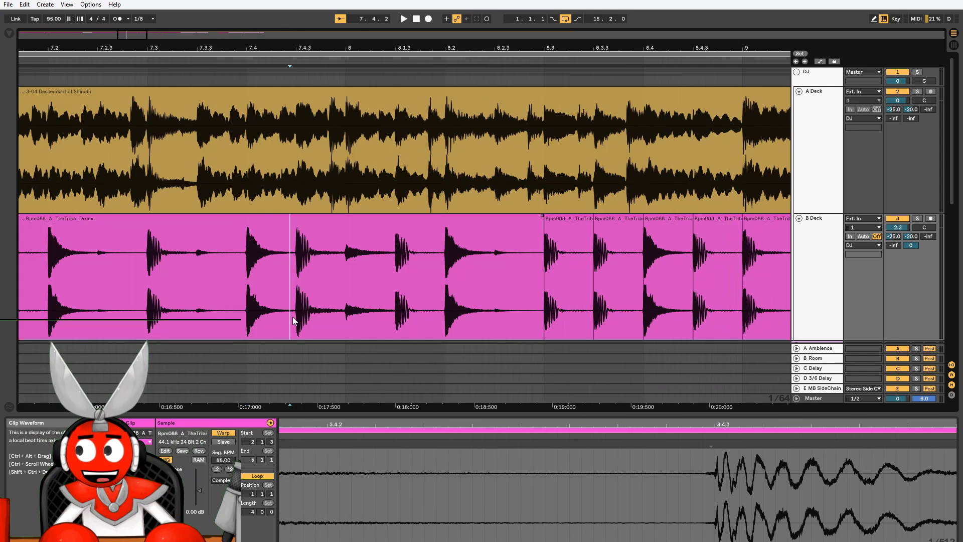
- Return to 1.1.1 and play the arrangement from the start
click(416, 19)
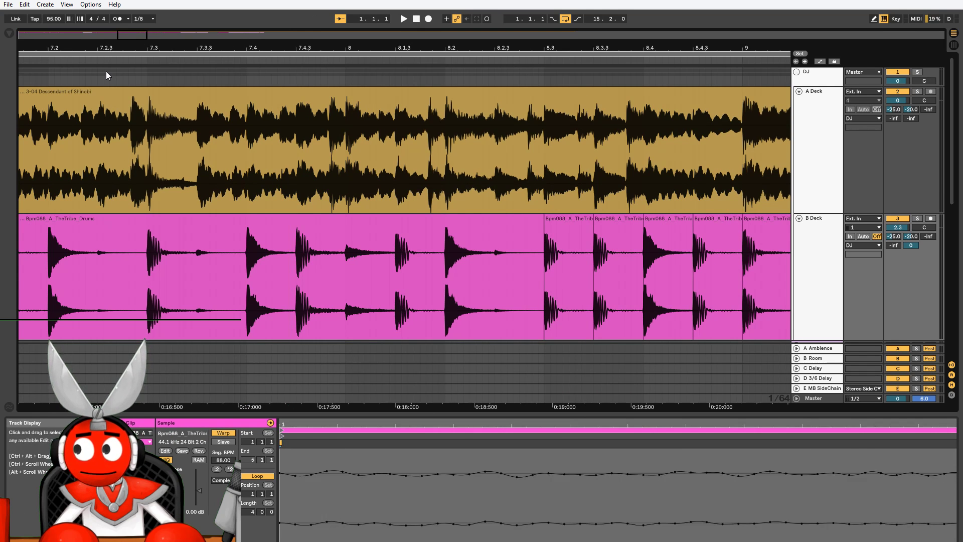
key(space)
drag(30, 36, 36, 31)
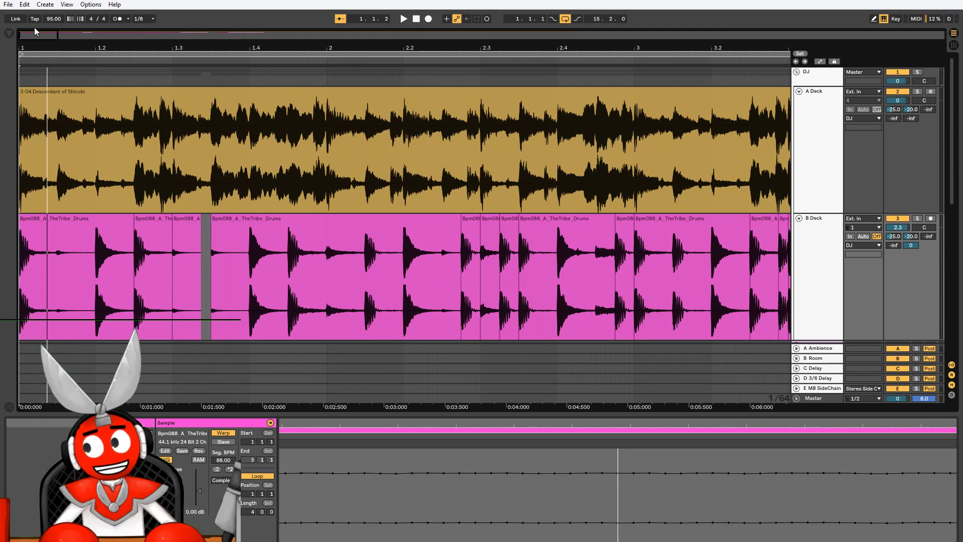
key(ctrl+shift+s)
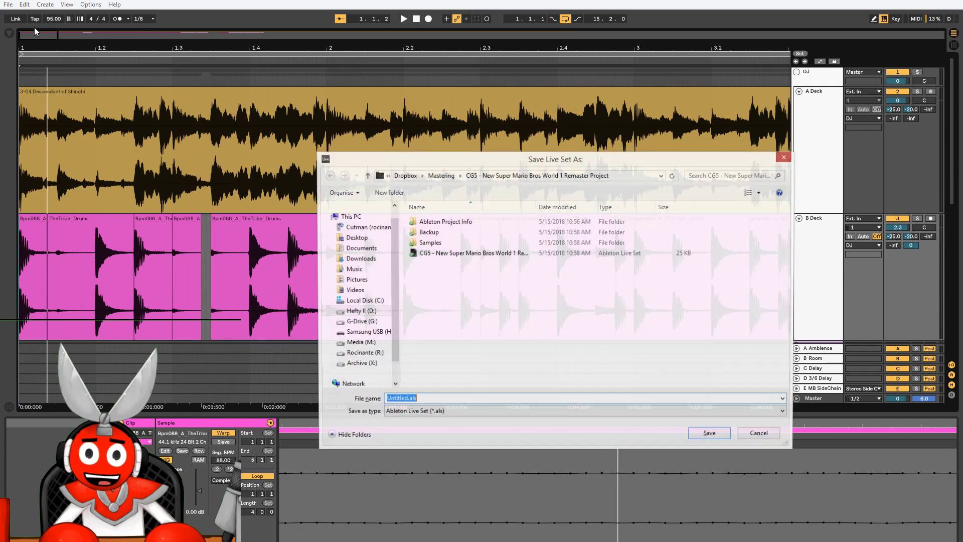
key(Escape)
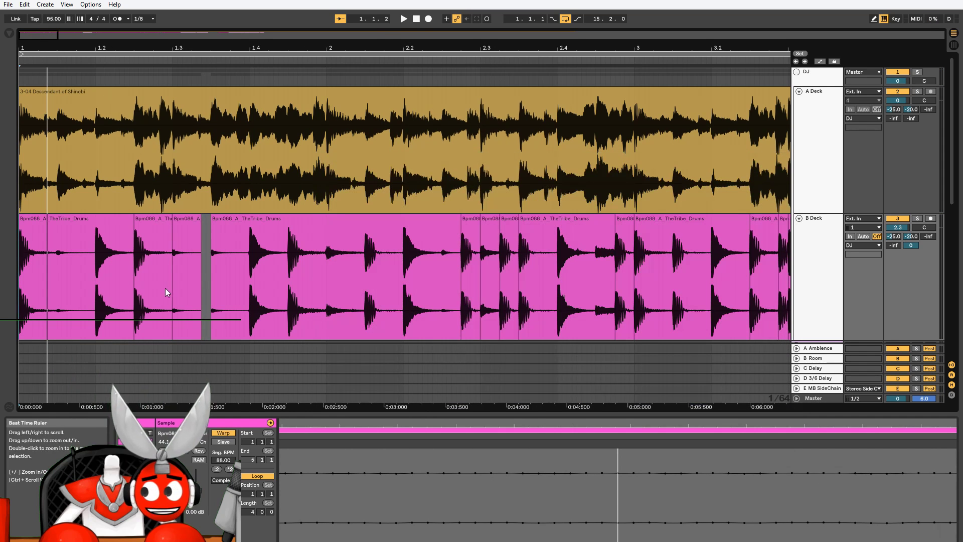
click(414, 21)
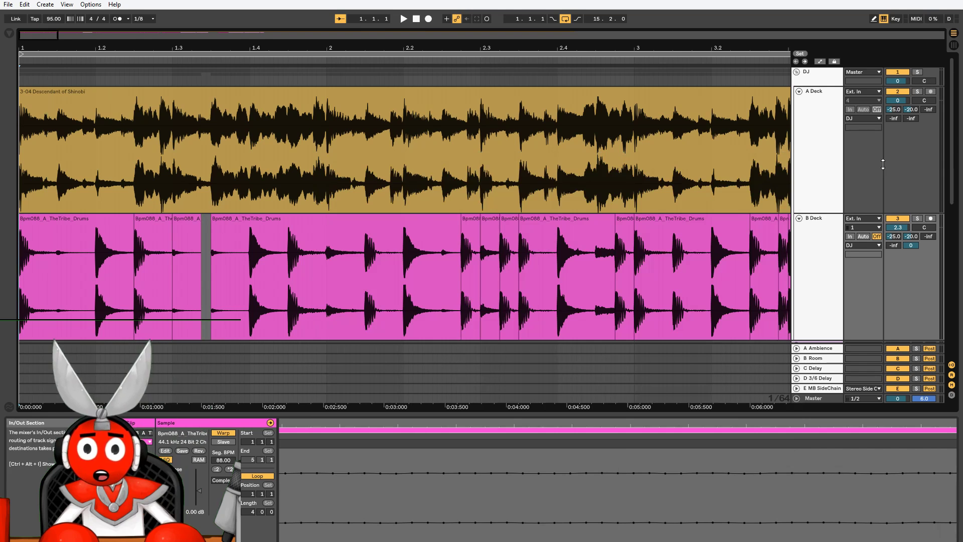
key(space)
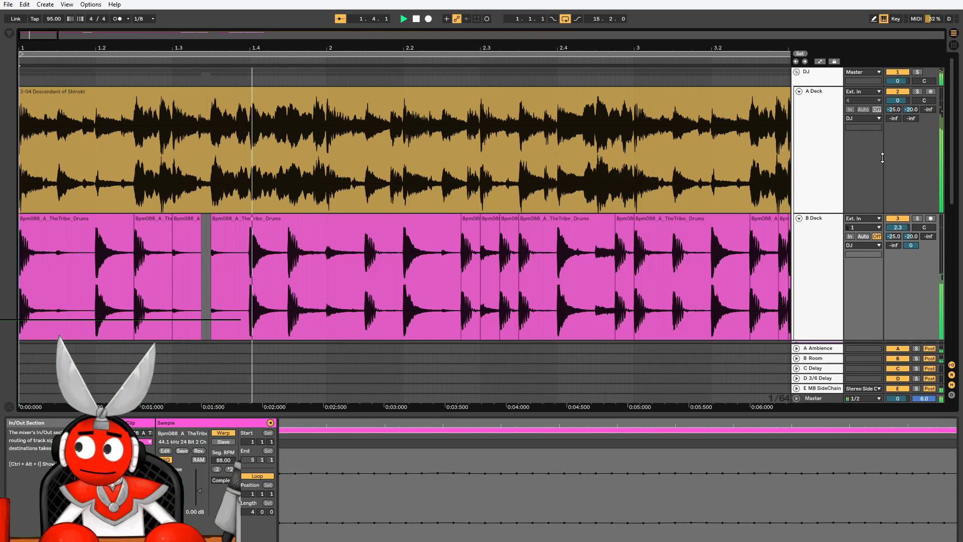
click(429, 168)
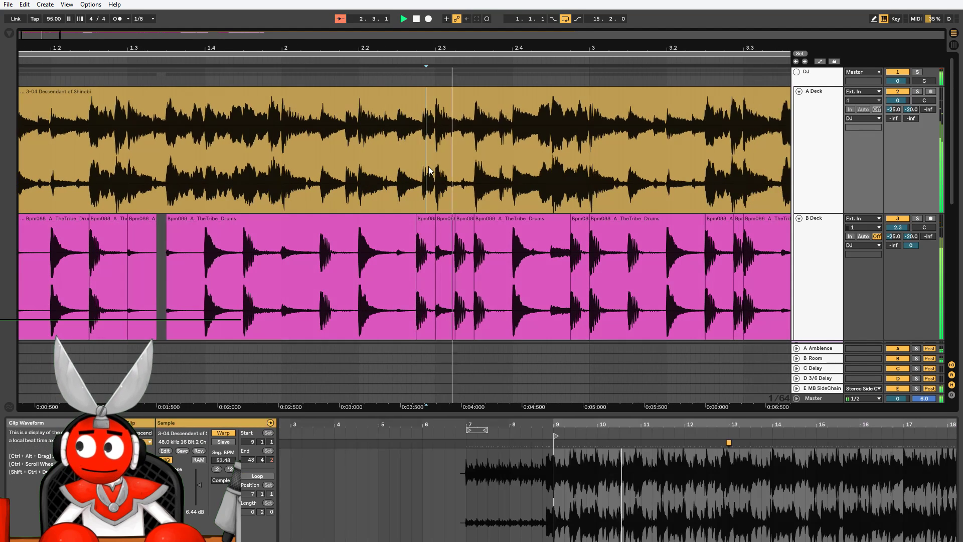
key(shift+Tab)
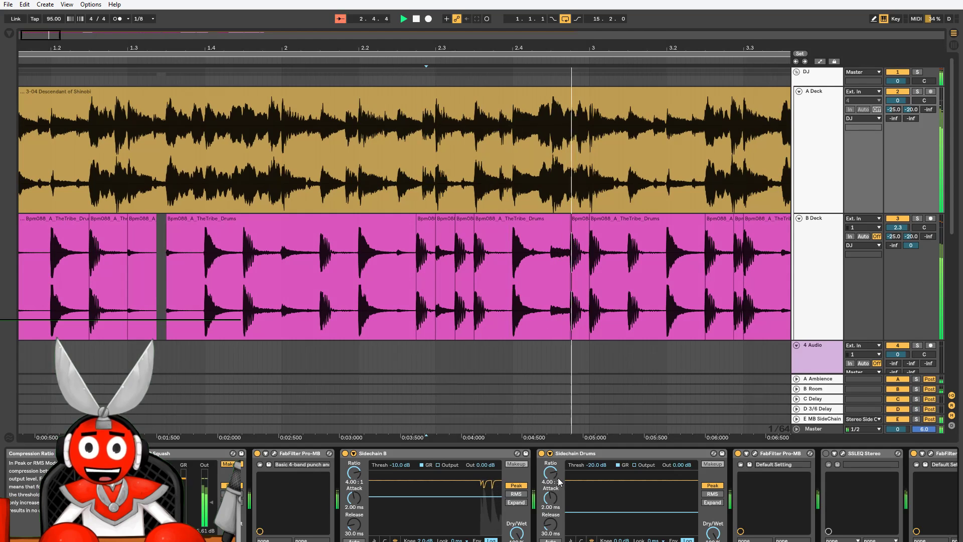
click(416, 20)
key(space)
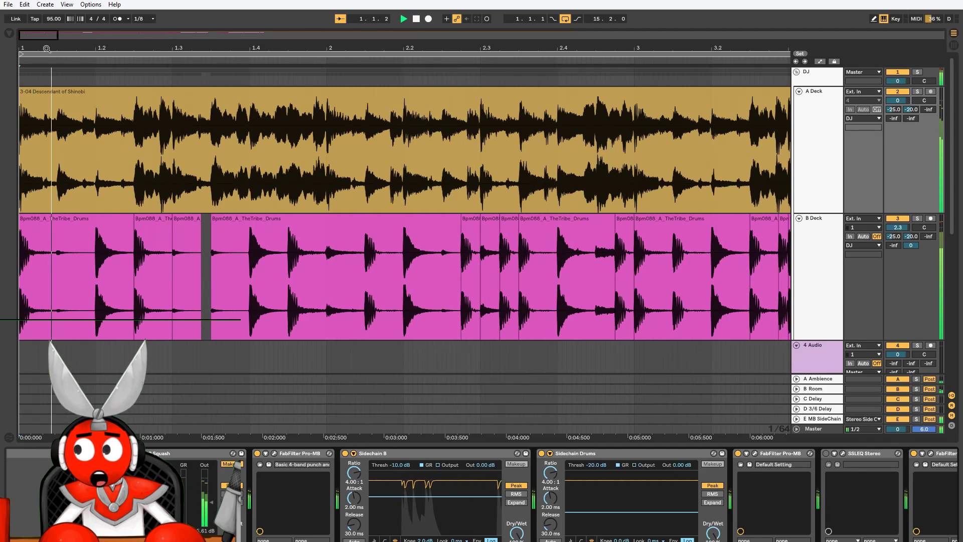
drag(61, 37, 61, 14)
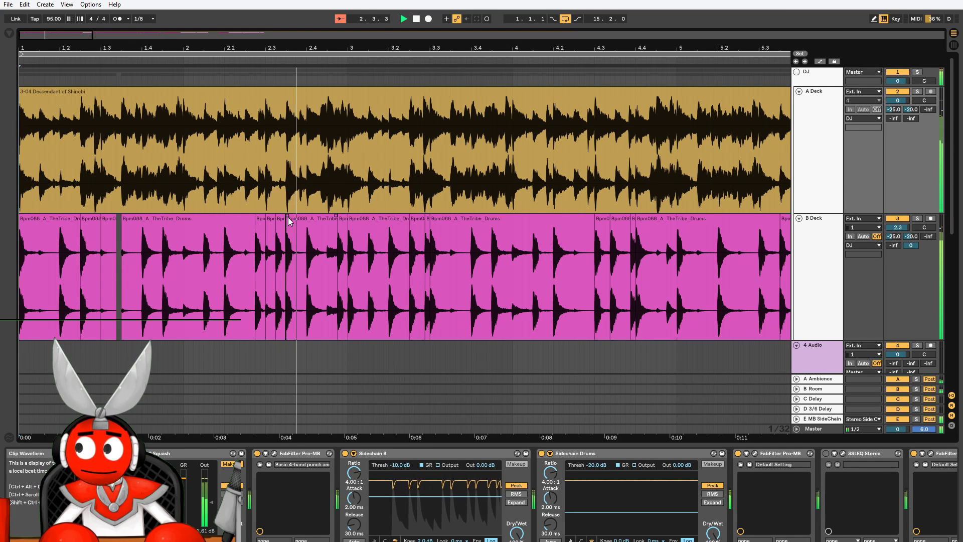
- Delete the drum slices from 2.2.4 to 2.3.3 and extend the following clip's start back to 2.2.4
click(204, 284)
key(space)
drag(255, 277, 286, 269)
key(Delete)
drag(287, 232, 258, 233)
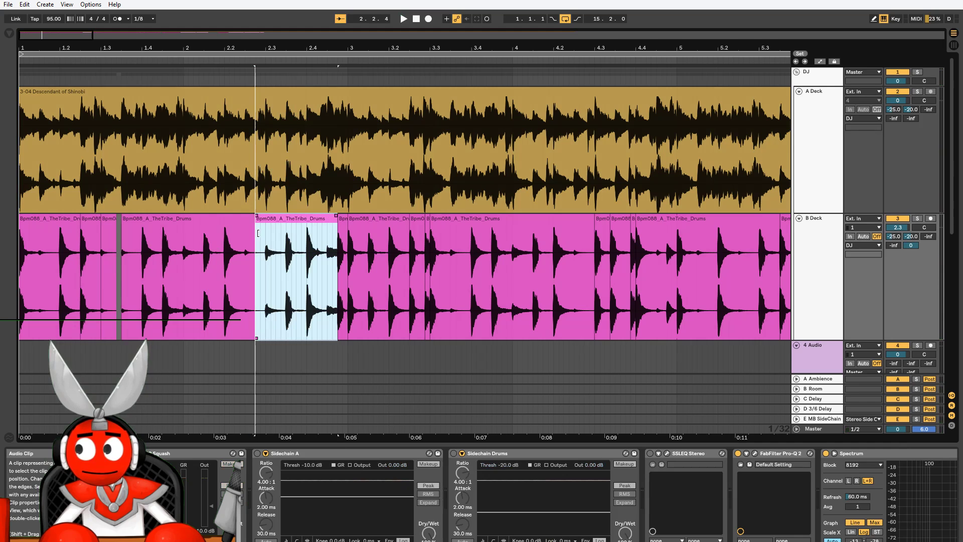
- Extend the end of the clip before 2.2.4 by a thirty-second note and audition from 1.3.3
click(132, 300)
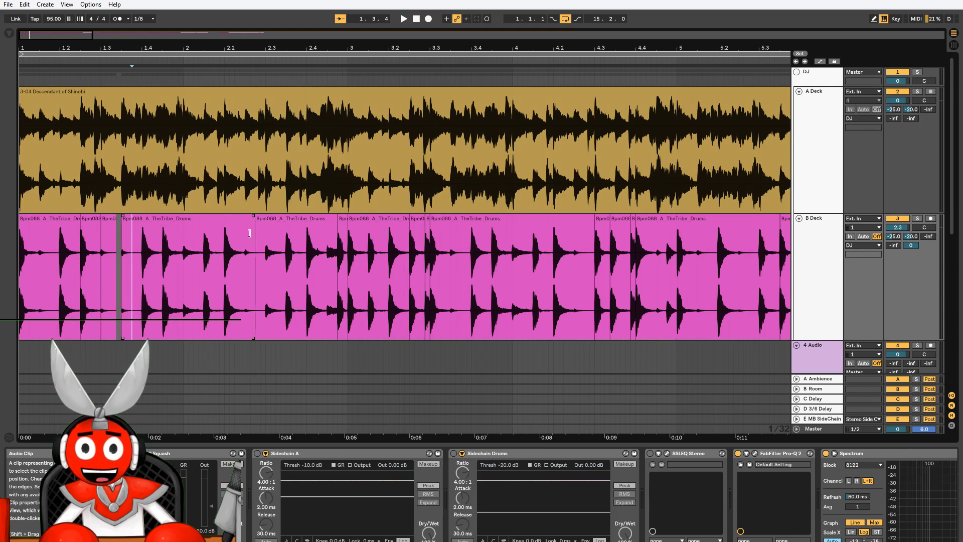
drag(253, 228, 258, 228)
key(space)
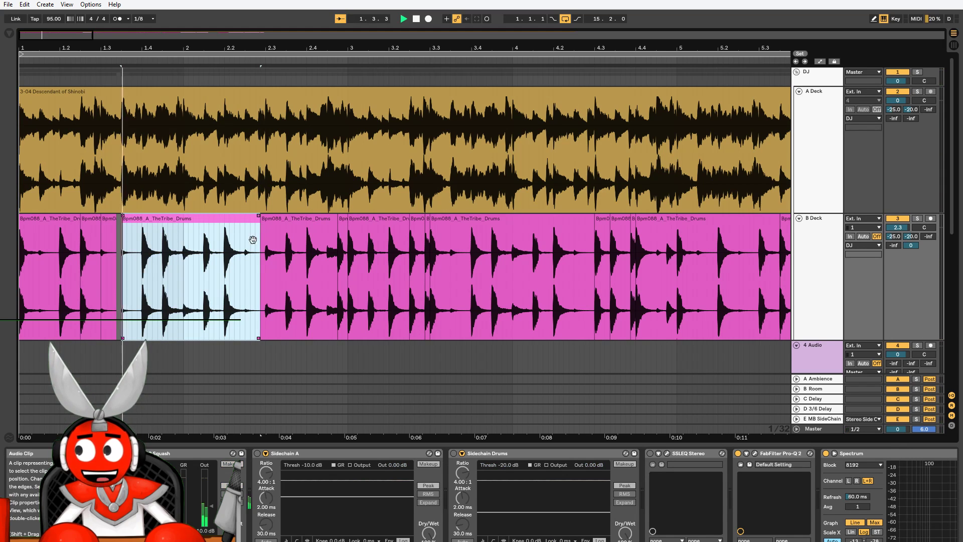
click(223, 290)
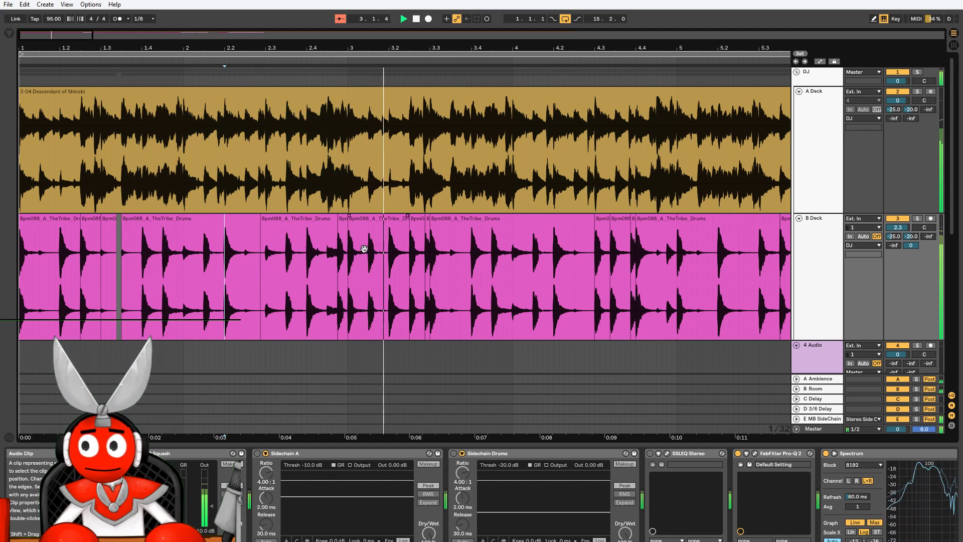
- Open the short drum clip just before bar 3, move its start marker slightly earlier than 2.3.3 and toggle grid snapping
double_click(343, 271)
drag(392, 424, 391, 402)
drag(336, 437, 327, 437)
key(ctrl+4)
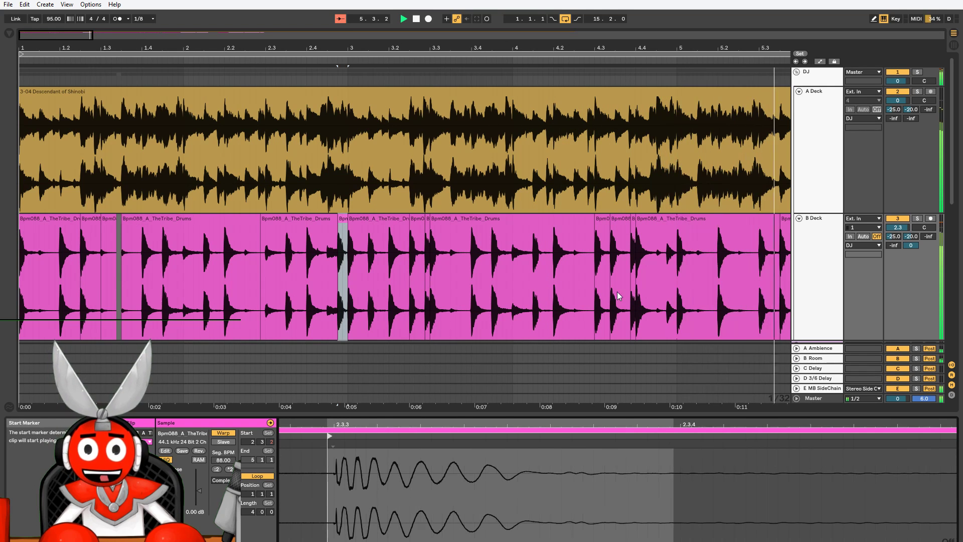
- Turn Follow back on and audition the drums from 2.3.4 and again from 2.4
drag(342, 47, 343, 20)
drag(130, 29, 129, 34)
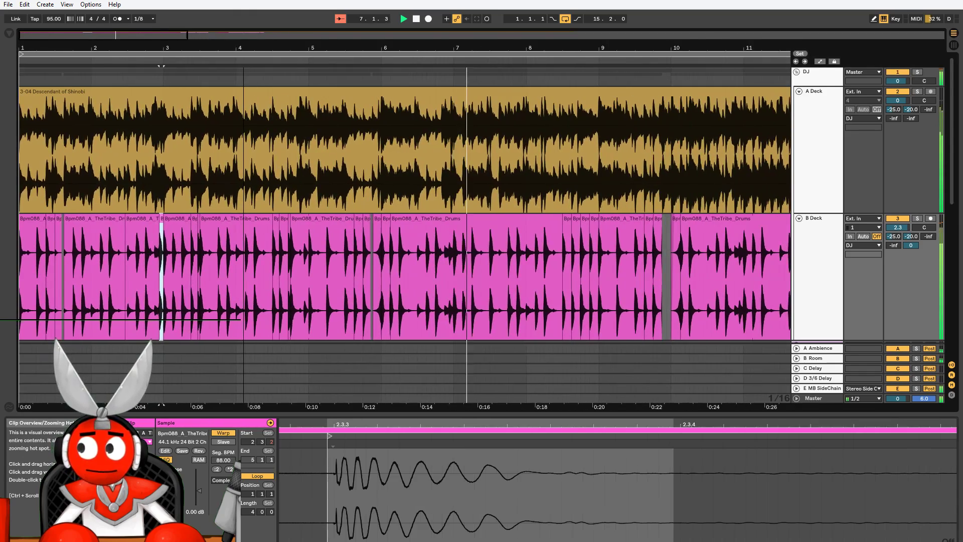
key(ctrl+shift+f)
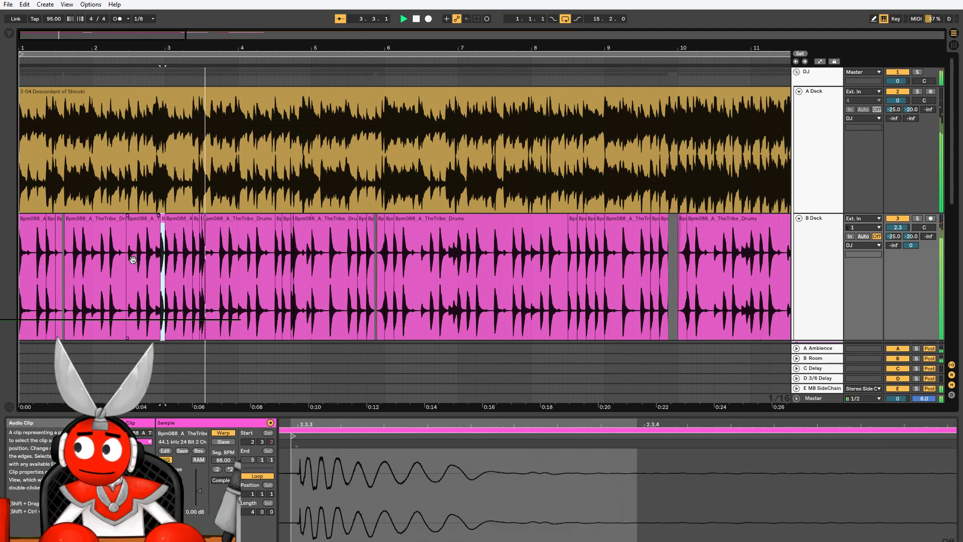
click(146, 292)
key(space)
drag(102, 48, 101, 75)
key(space)
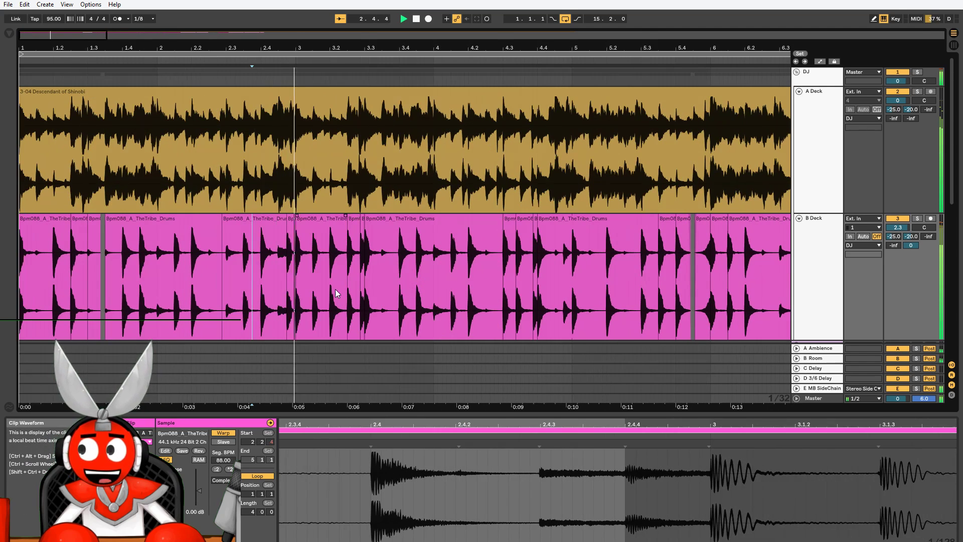
click(260, 283)
key(space)
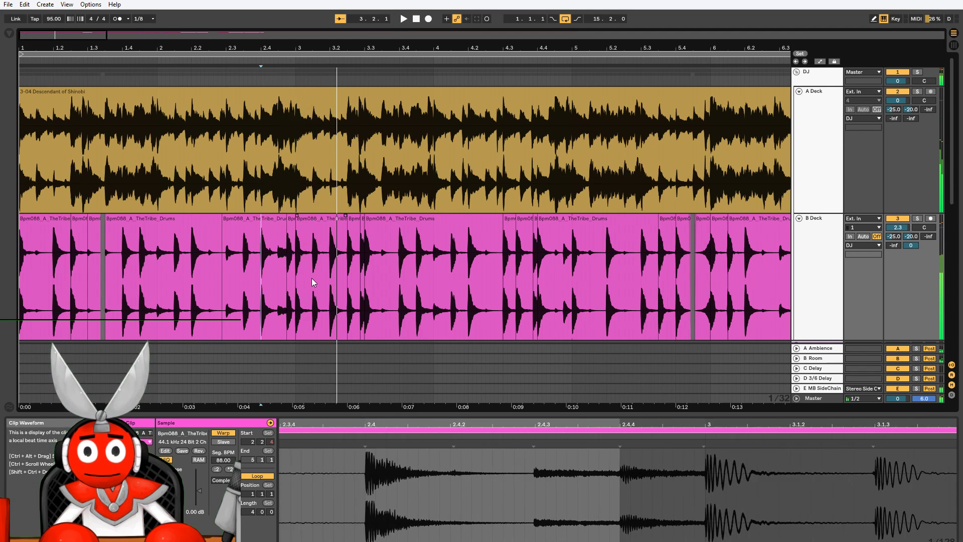
- Replace the B Deck drums from 3.1.3 to 3.2.1 with a copy of the slice from 2.1.1 to 2.1.3 and audition
drag(312, 278, 326, 281)
key(Delete)
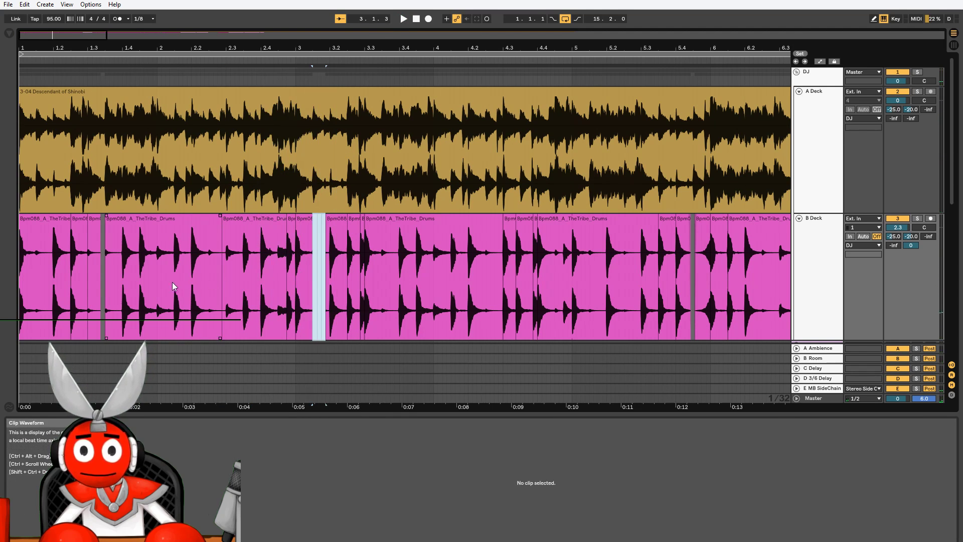
drag(157, 279, 173, 279)
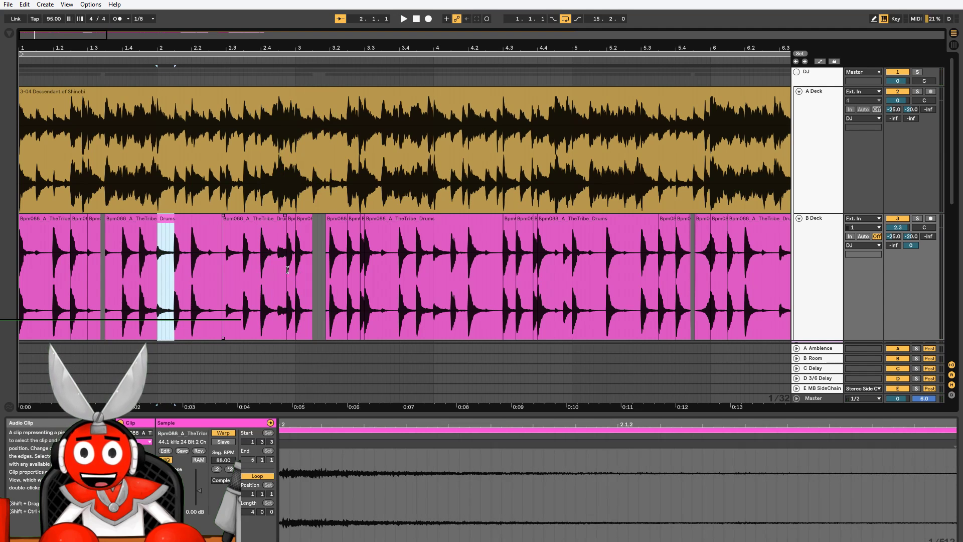
click(317, 269)
click(313, 267)
key(ctrl+z)
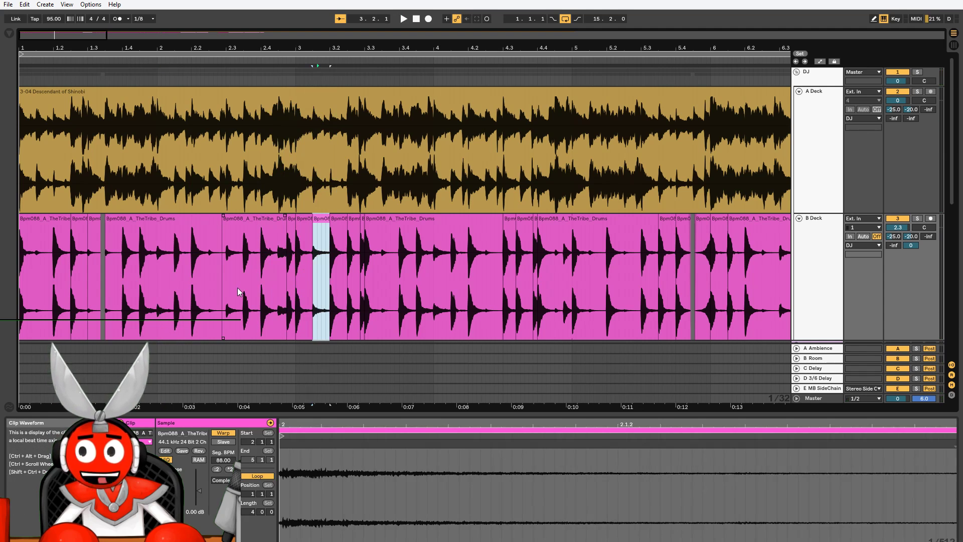
click(237, 287)
key(space)
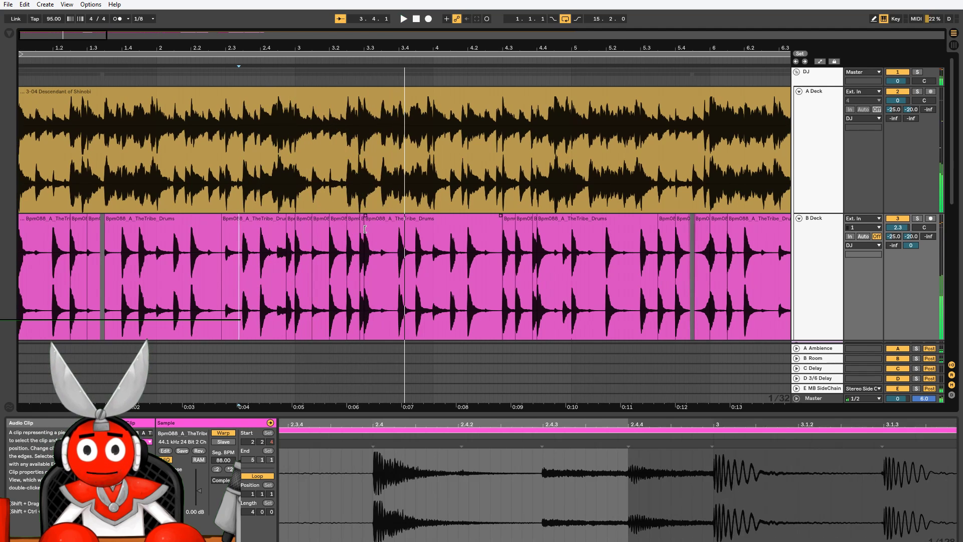
- Extend the end of the clip at 3.2.3 to 3.3.1, covering the short slice, and replay from around 2.3.3
drag(358, 229, 362, 230)
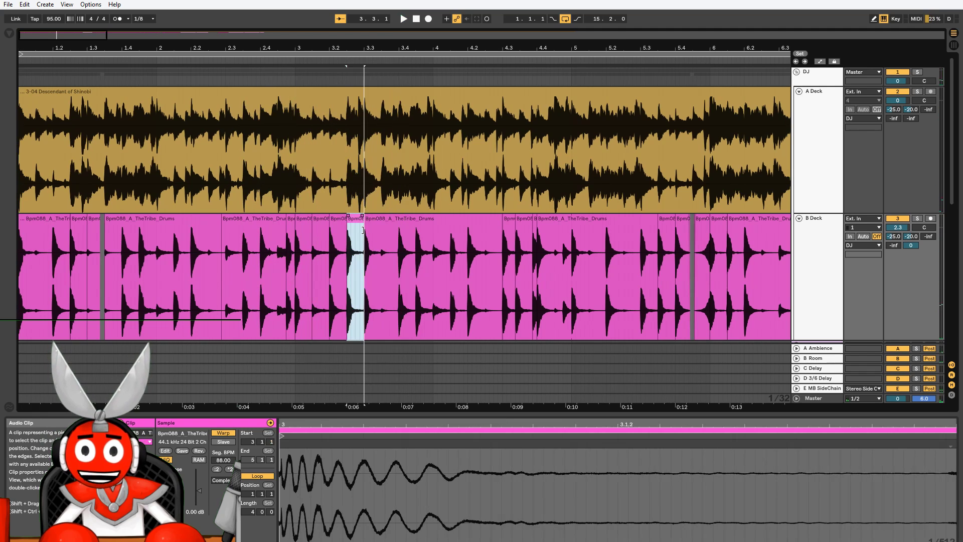
click(247, 317)
key(space)
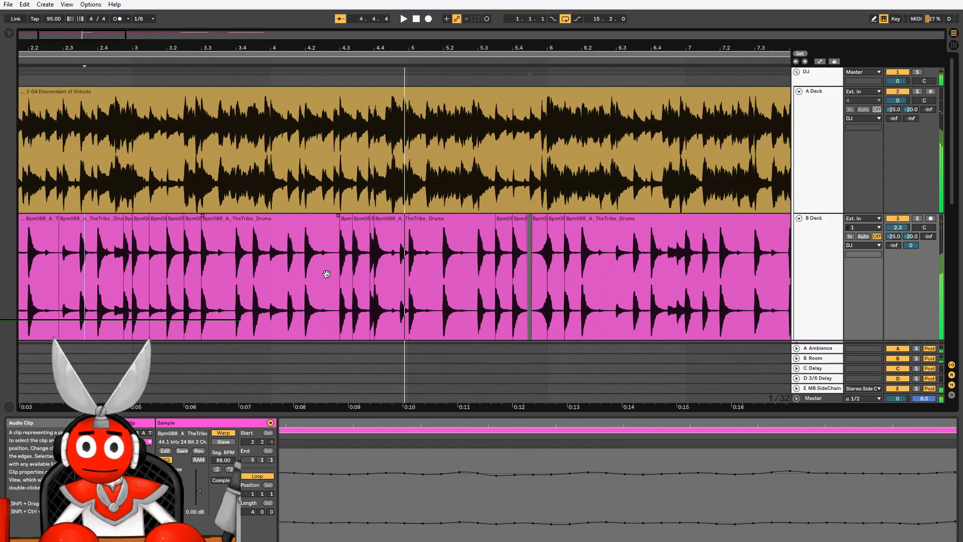
- Nudge the kick clip at 4.3 slightly earlier, off the grid
click(287, 327)
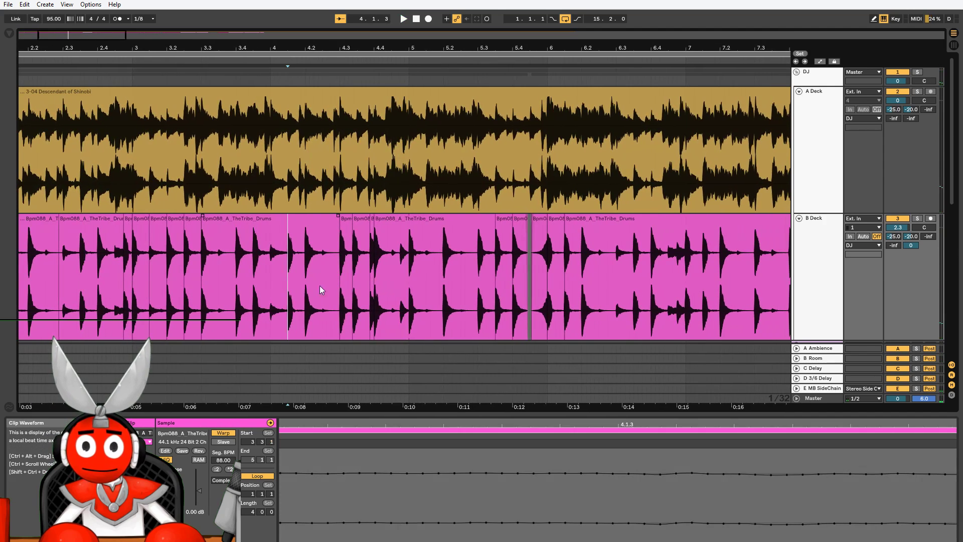
drag(288, 48, 312, 156)
drag(778, 157, 340, 117)
click(406, 222)
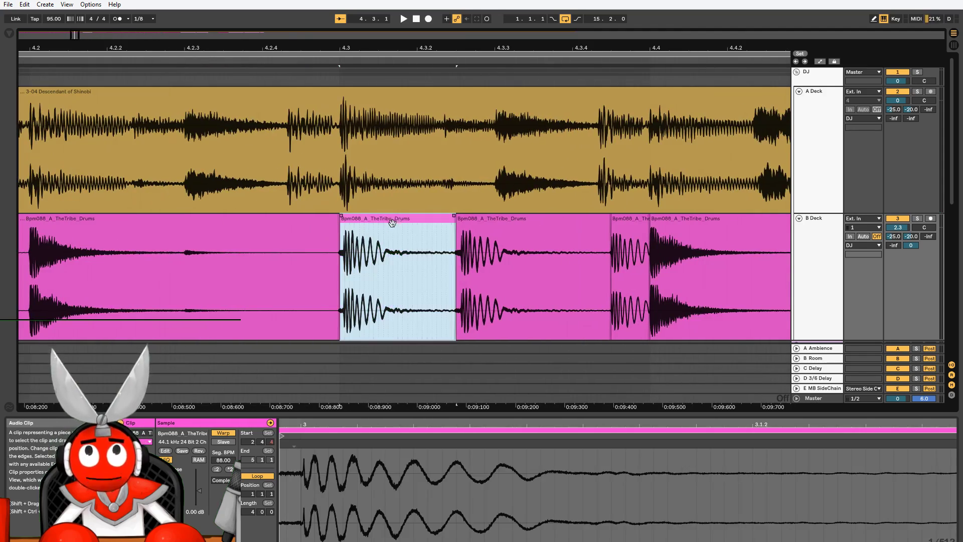
key(Left)
key(Left)
key(Left)
key(Left)
key(Left)
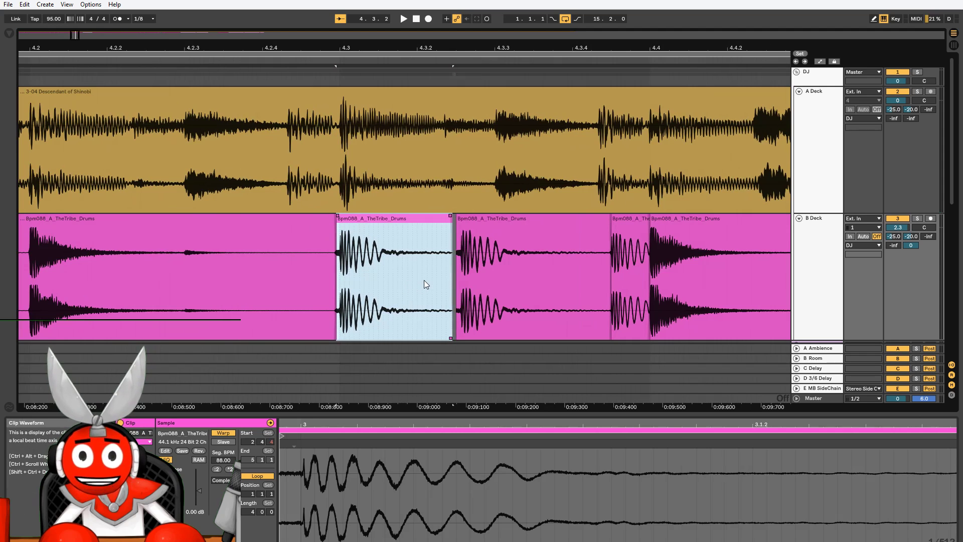
- Nudge the second kick clip, just after 4.3.2, earlier so it overlaps the end of the first kick clip
click(496, 218)
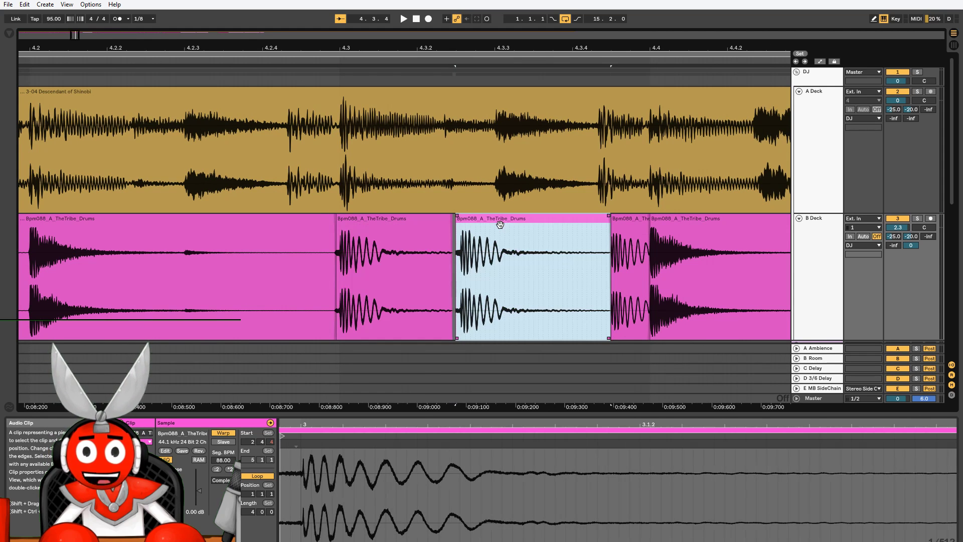
key(Left)
key(Left)
key(Left)
key(Left)
key(Left)
key(Left)
key(Left)
key(Left)
key(Left)
key(Left)
key(Left)
key(Left)
key(Left)
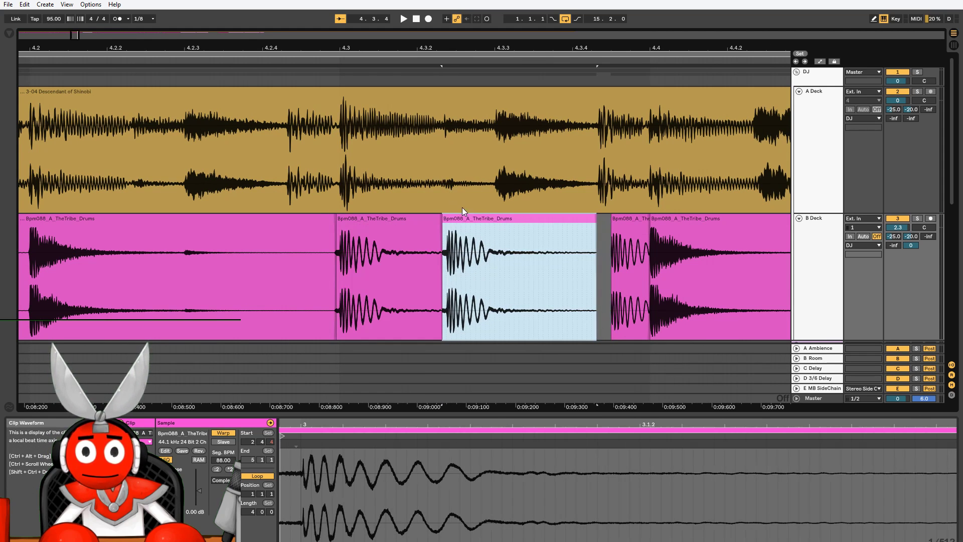
key(Left)
key(Left)
key(Left)
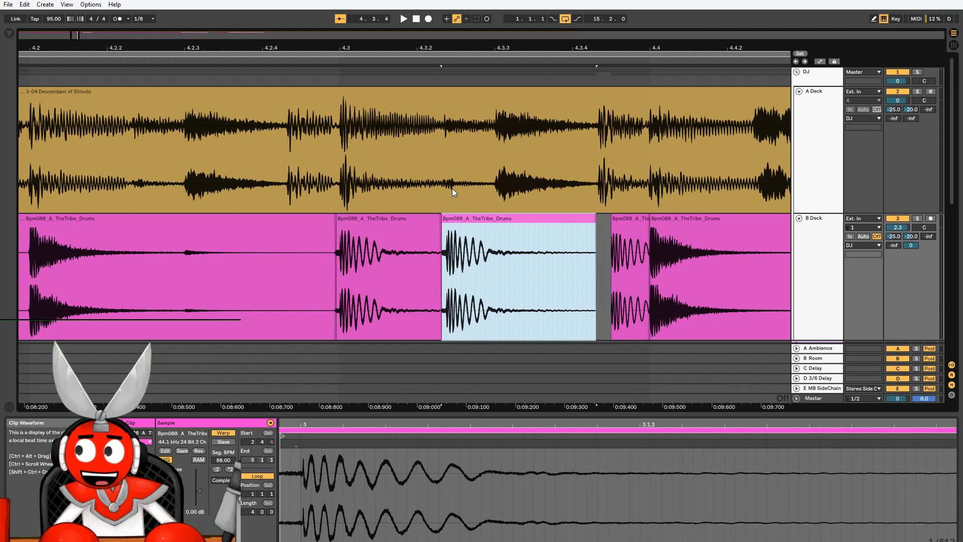
key(Left)
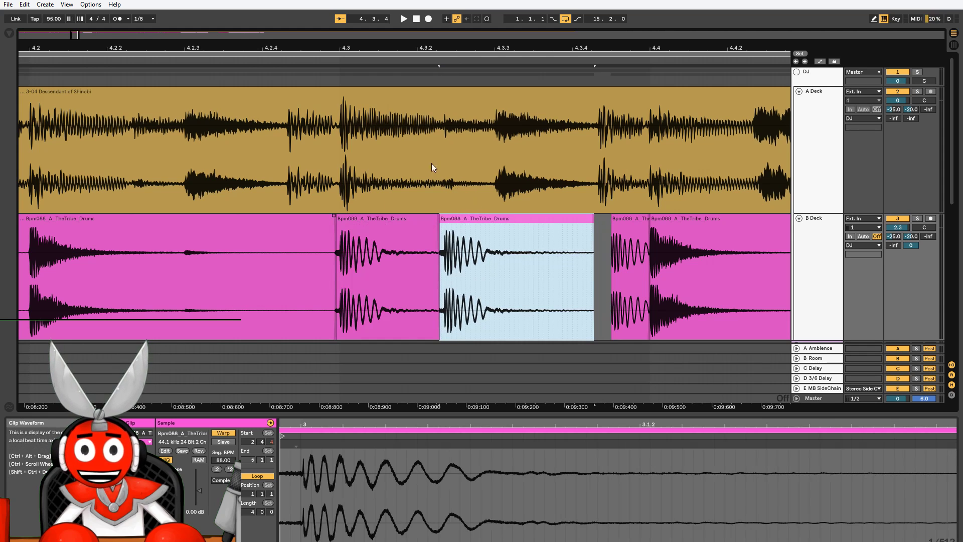
- Try extending the start of the kick clip at 4.3 earlier, undo it, and audition from just before 4.2
drag(338, 231, 330, 229)
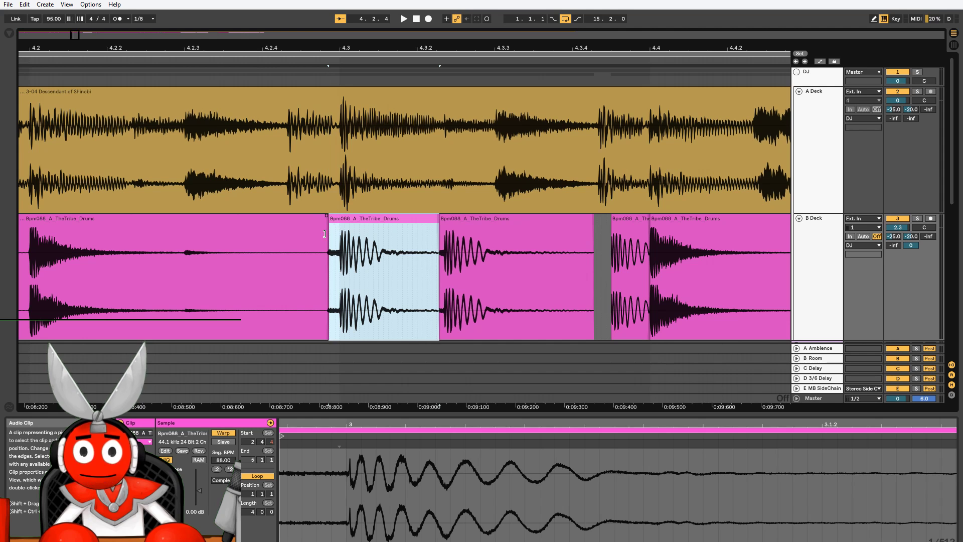
key(ctrl+z)
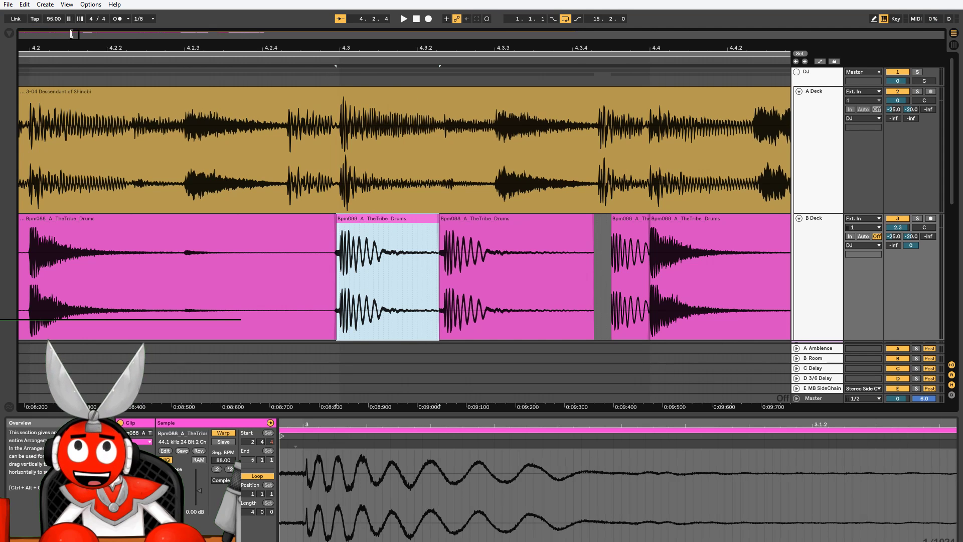
drag(374, 48, 358, 41)
click(37, 281)
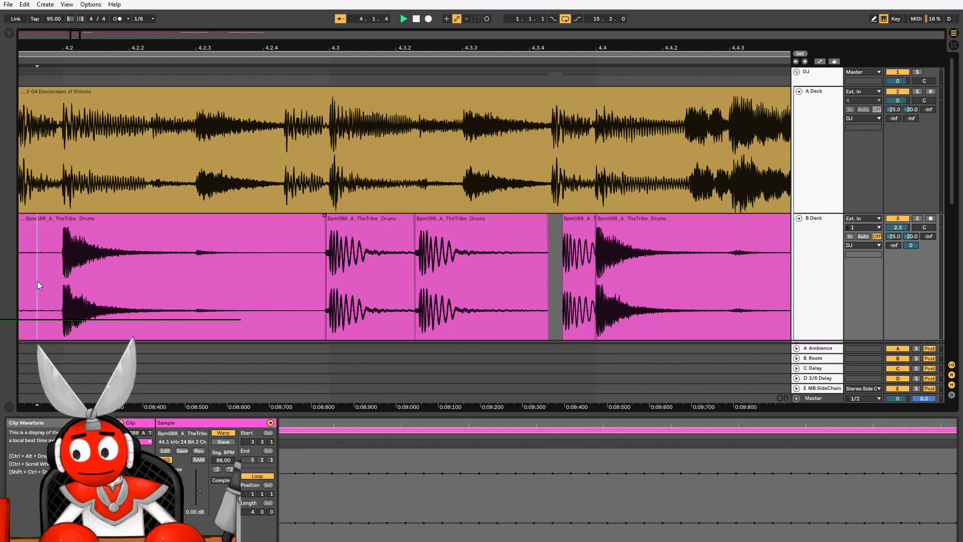
key(space)
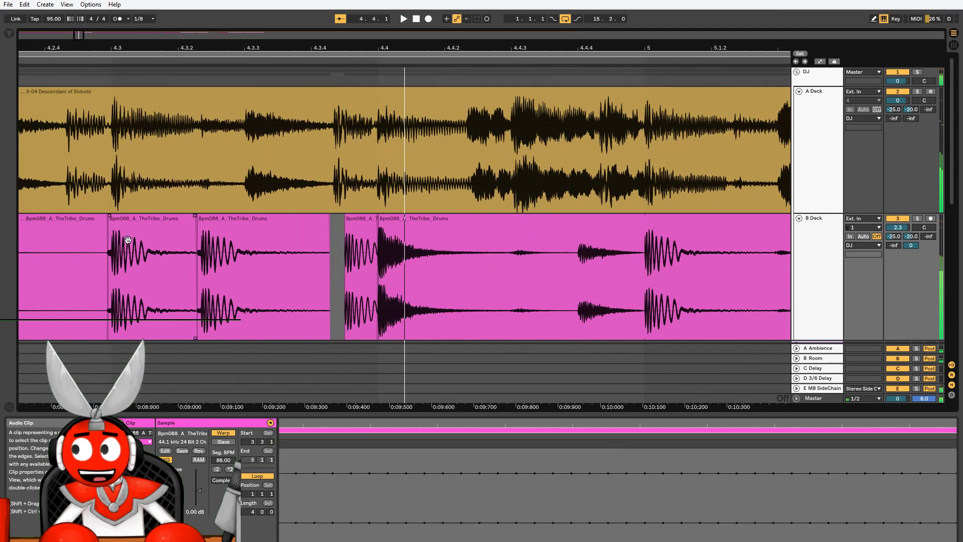
- Nudge the two kick clips at 4.3 together until they start slightly after the beat, and audition the passage
click(130, 238)
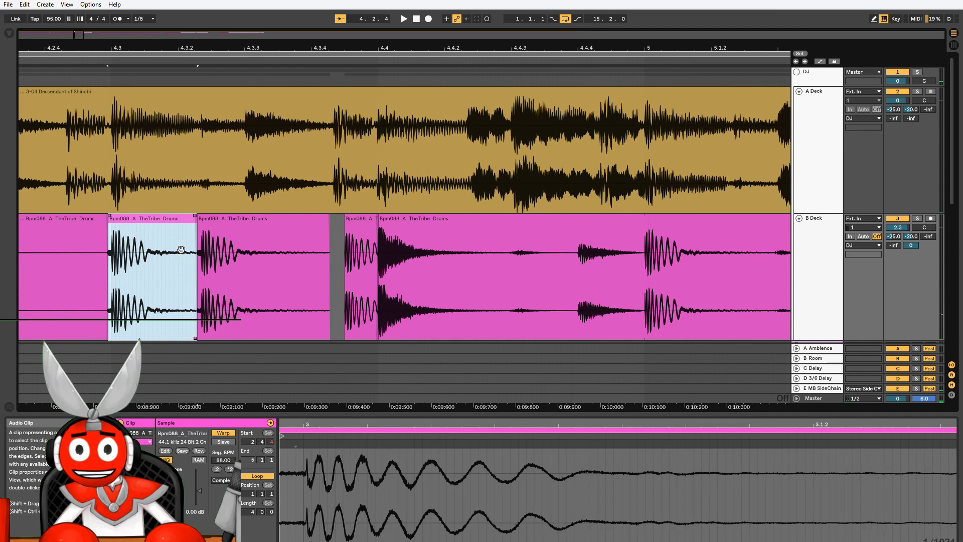
shift+click(226, 242)
key(Right)
key(Right)
key(Right)
key(Right)
key(Right)
key(Right)
key(Right)
key(Right)
key(Right)
key(Right)
key(Right)
key(Right)
key(Right)
key(Right)
key(Right)
key(Right)
key(Right)
key(Right)
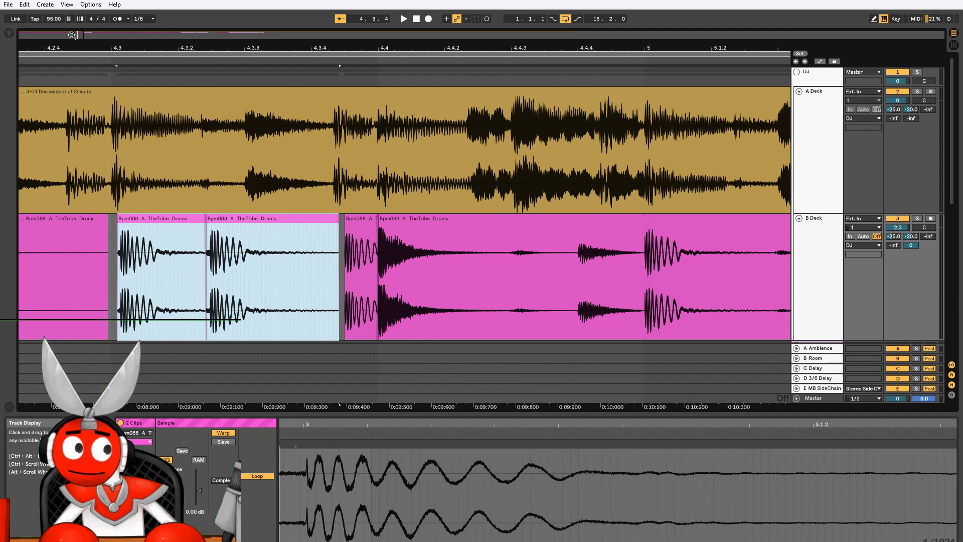
drag(83, 36, 78, 36)
click(79, 304)
key(space)
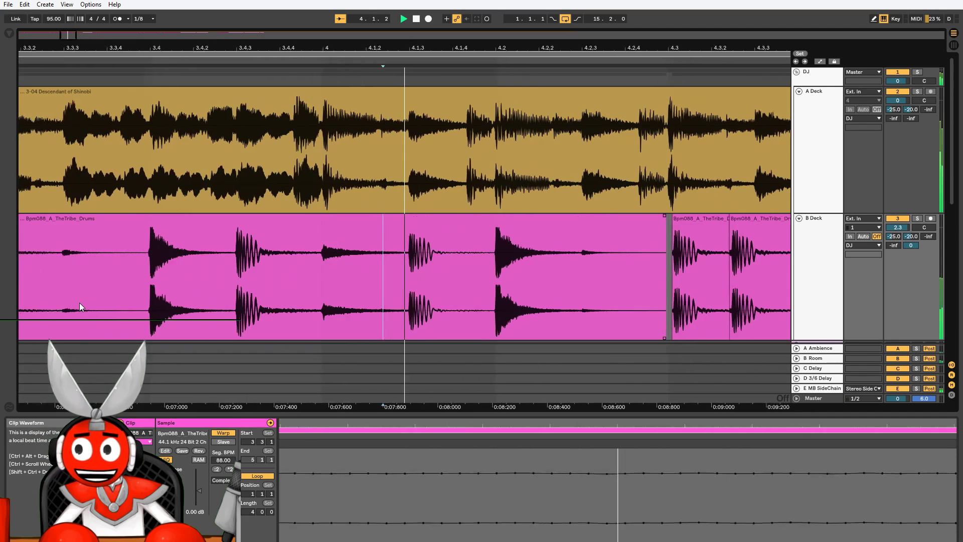
key(space)
click(79, 303)
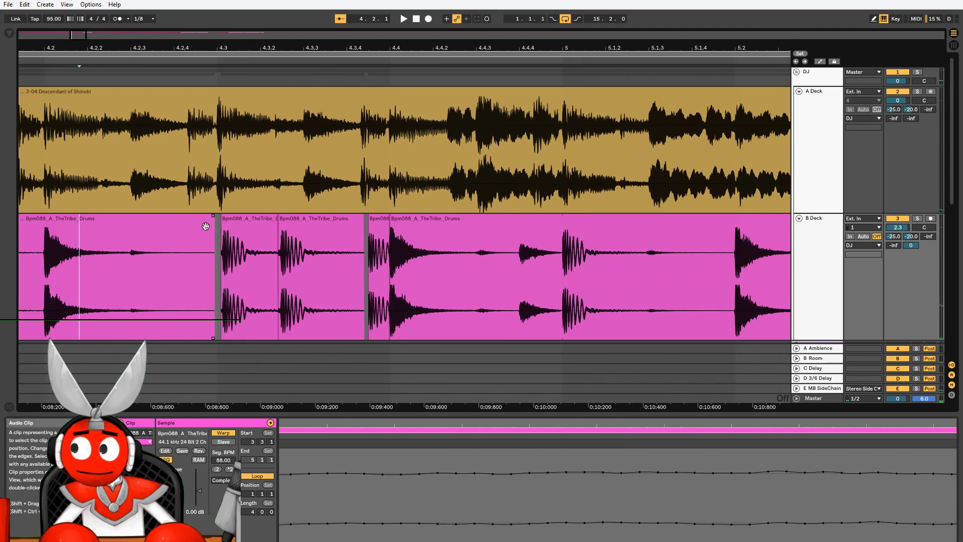
- Try extending the clip before 4.3 over the kick clips to just before 4.4, then undo the edit
drag(214, 227, 385, 226)
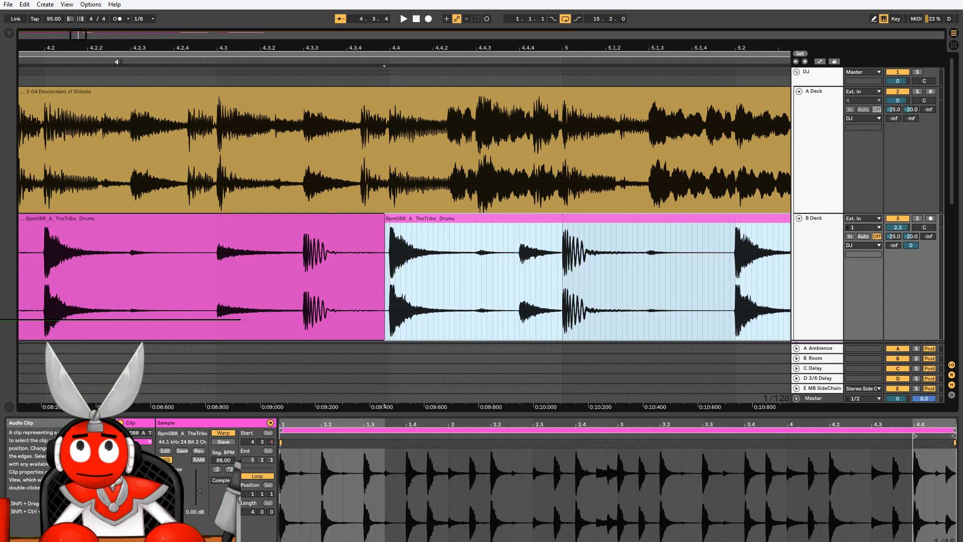
drag(79, 38, 79, 15)
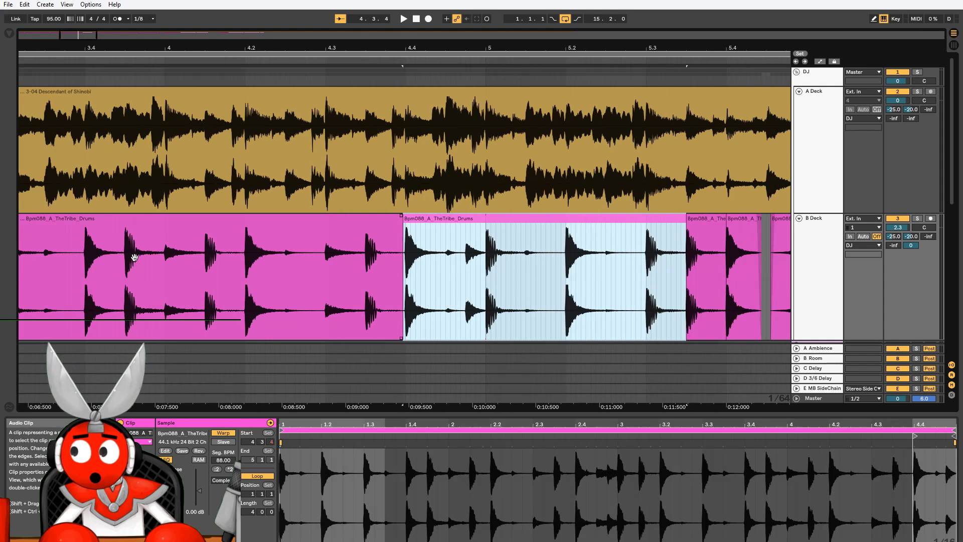
click(135, 257)
click(116, 296)
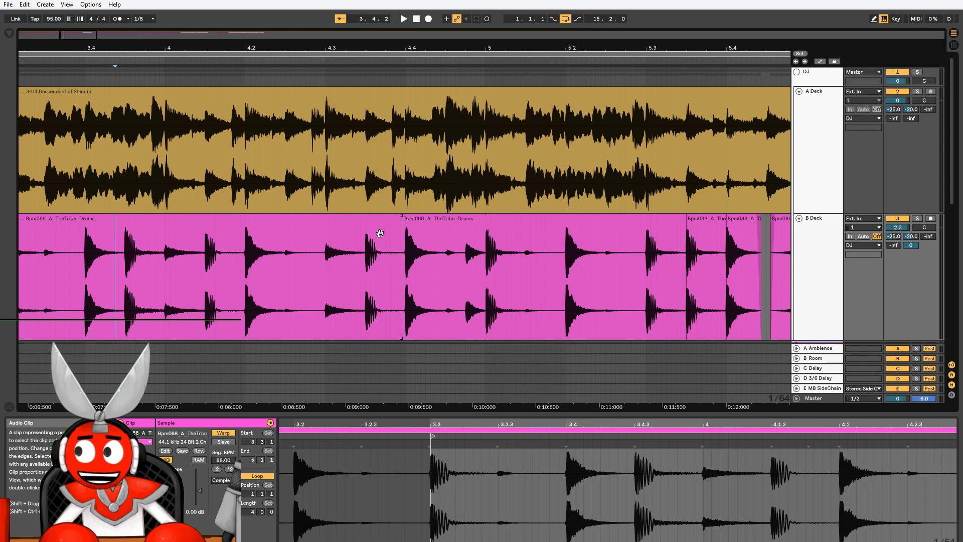
key(ctrl+z)
key(ctrl+z)
key(ctrl+z)
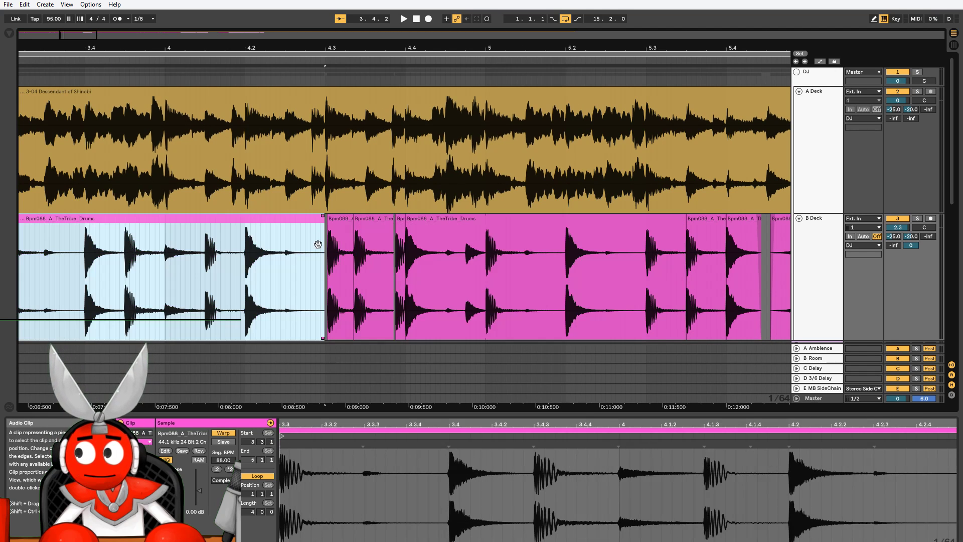
- Extend the start of the clip at 4.4 back to just before 4.3, replacing the kick slices, and audition from 3.4.2
drag(407, 223, 320, 241)
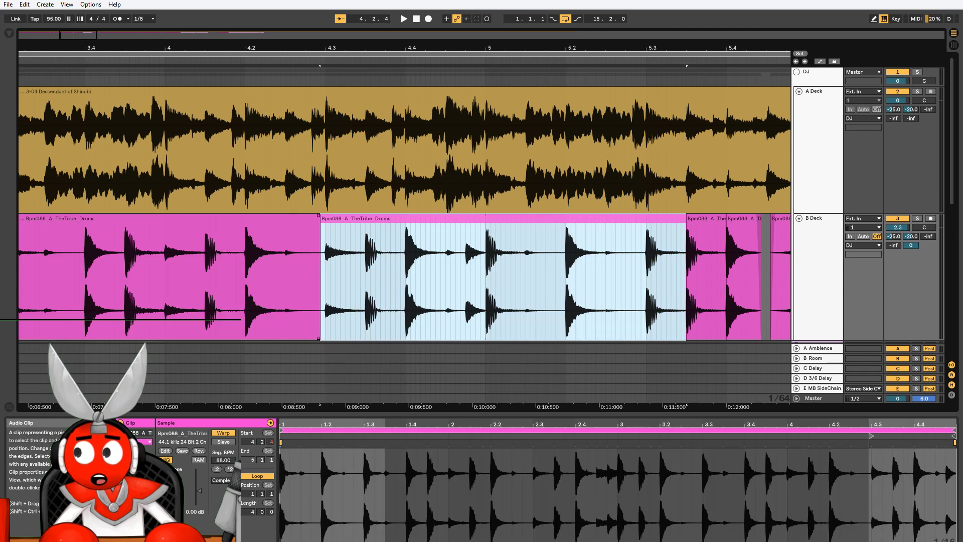
click(107, 329)
key(space)
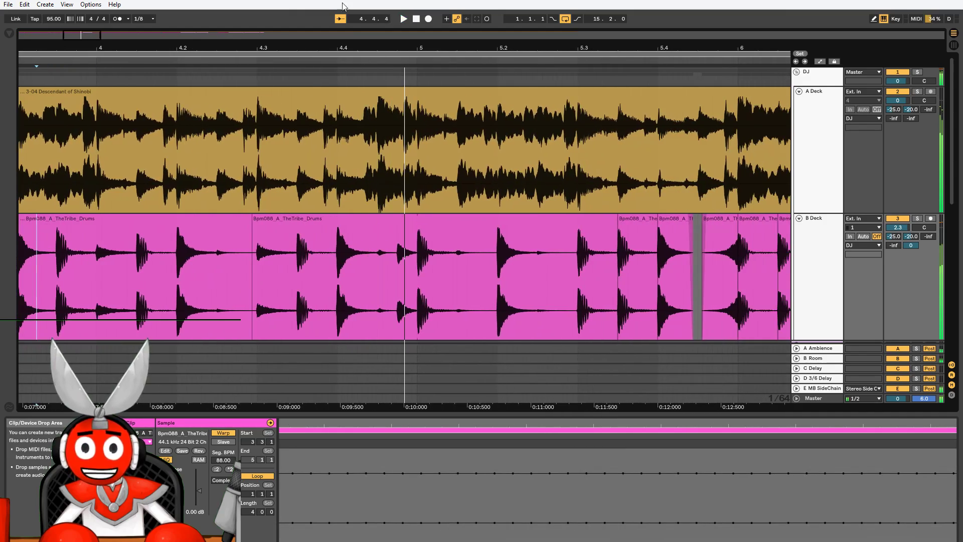
mouse_move(73, 35)
mouse_down()
mouse_move(74, 20)
mouse_move(55, 5)
mouse_move(73, 20)
mouse_up()
key(ctrl+s)
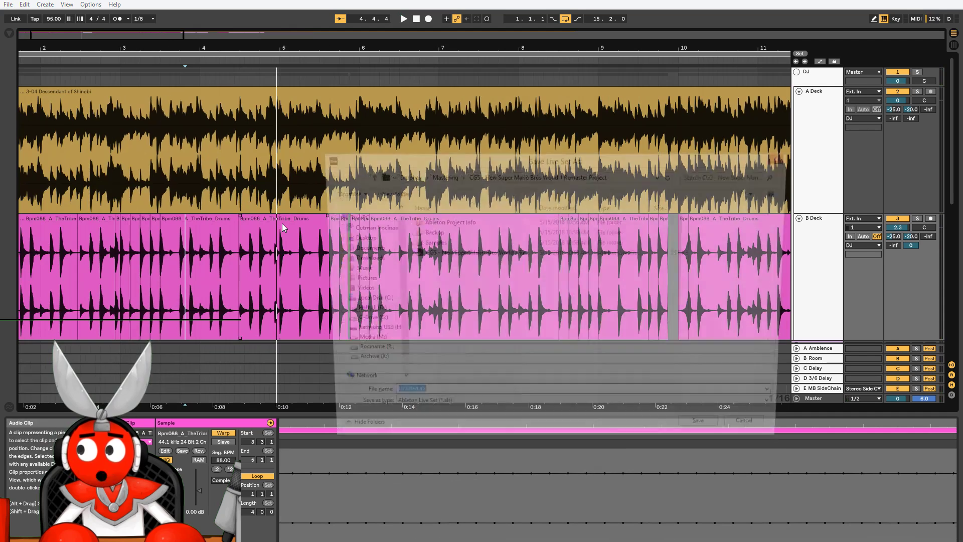
key(Escape)
- Select the B Deck clip starting just before 4.3 and show the whole arrangement
click(295, 233)
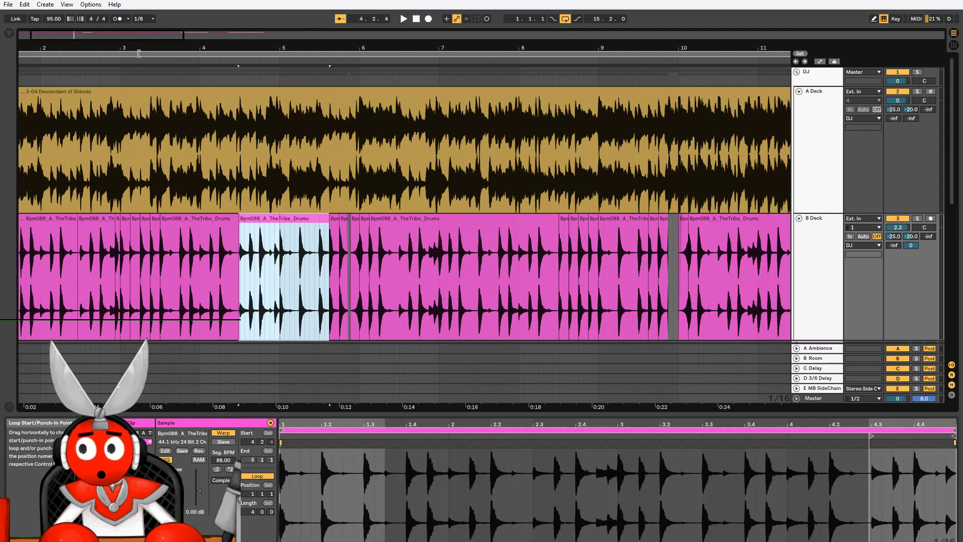
drag(114, 40, 115, 6)
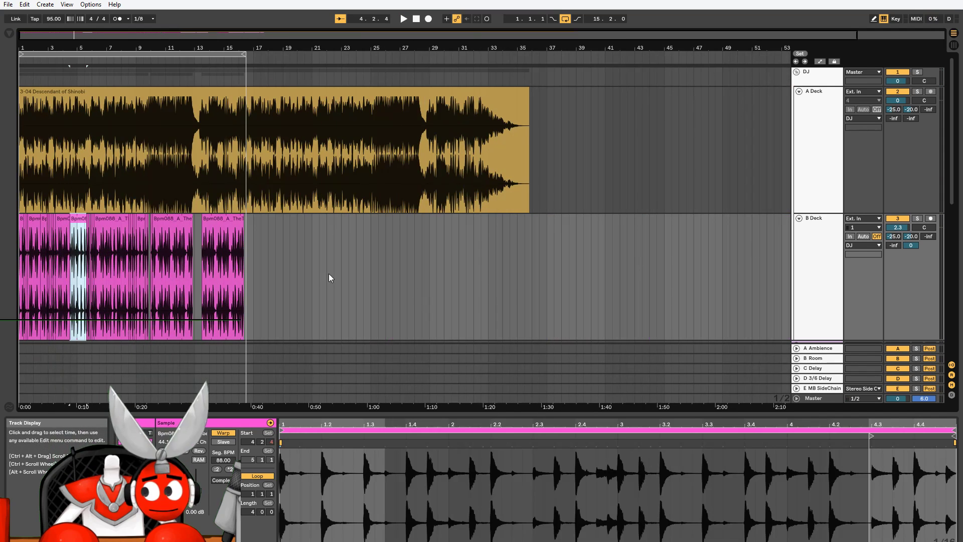
- Copy the selected B Deck clip to about bar 21 and extend its looped end to about 28.3.3
key(ctrl+x)
click(318, 265)
key(ctrl+v)
drag(334, 224, 424, 225)
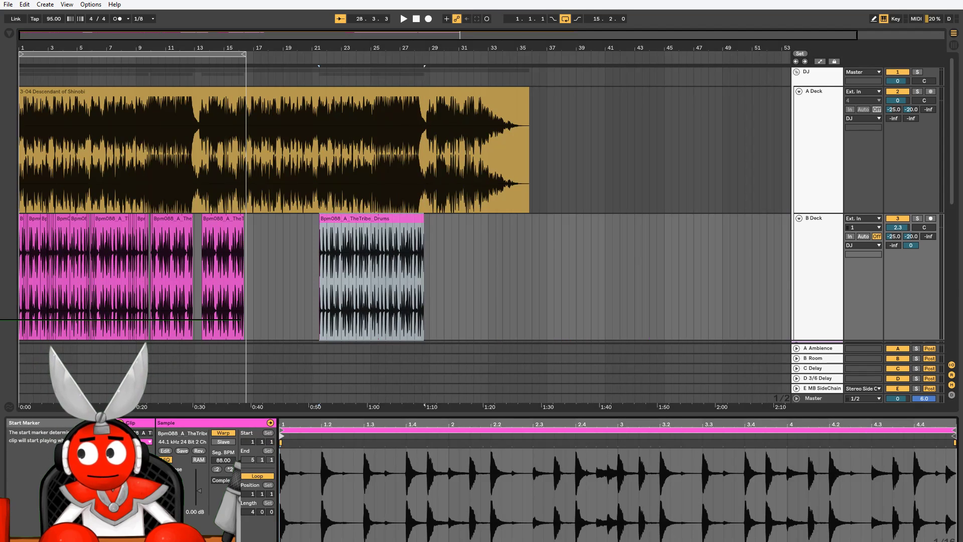
- Extract the groove from the extended B Deck drum clip and apply it to the A Deck clip
right_click(345, 225)
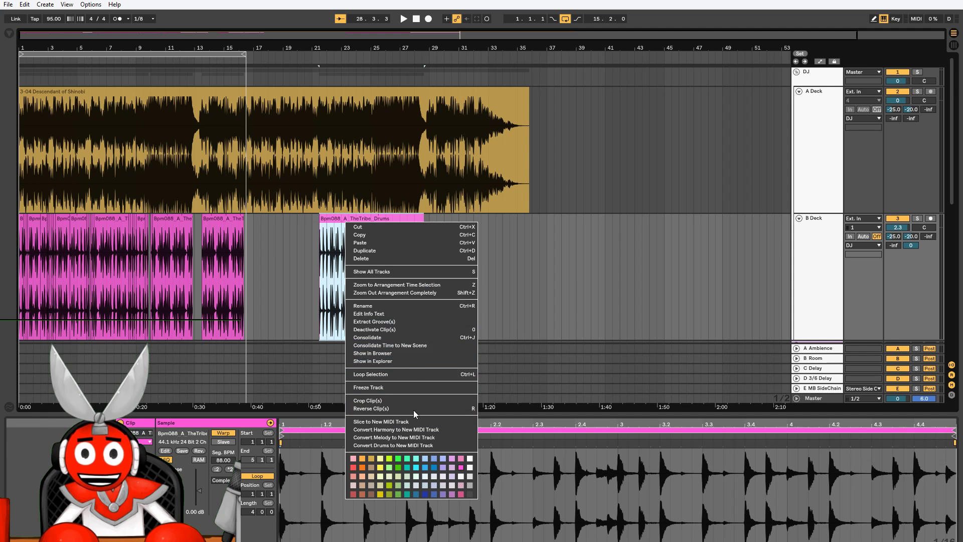
click(413, 322)
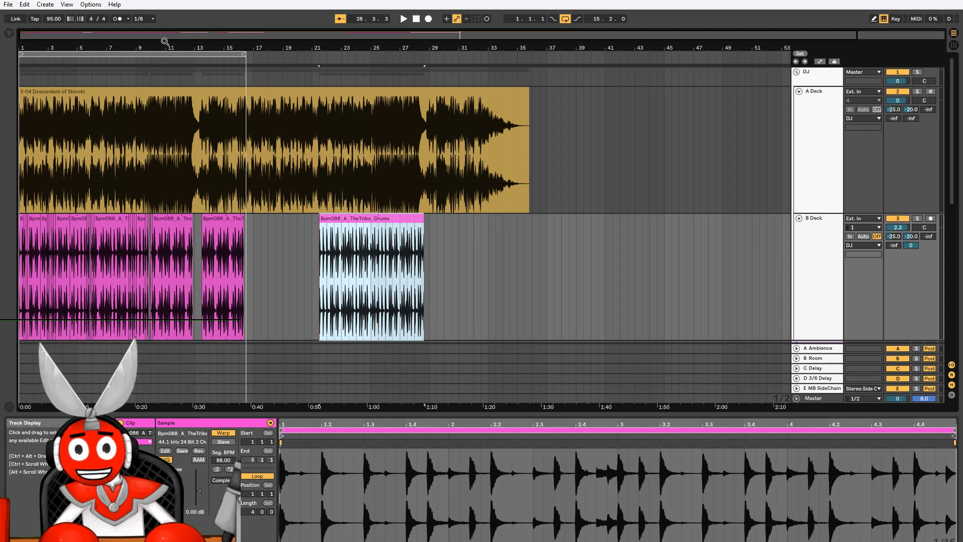
click(107, 89)
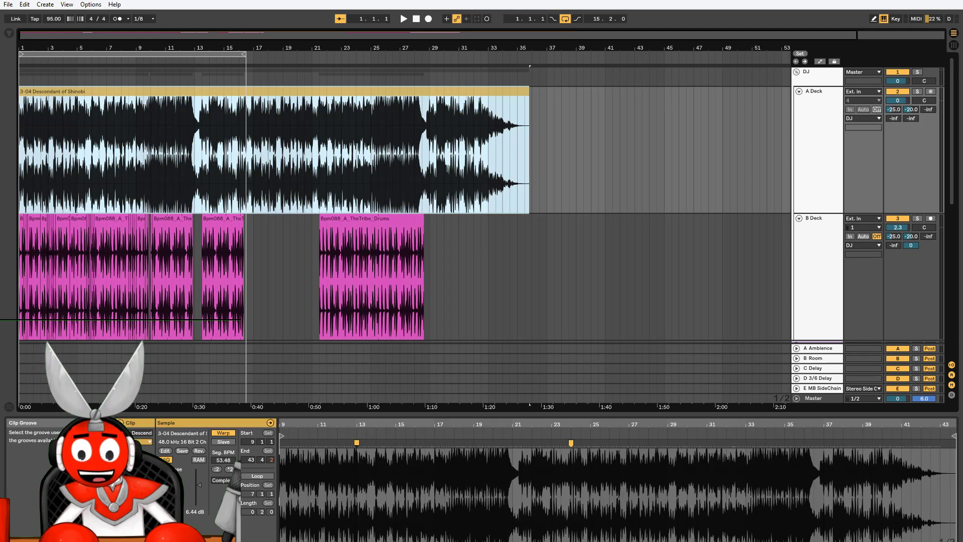
click(136, 441)
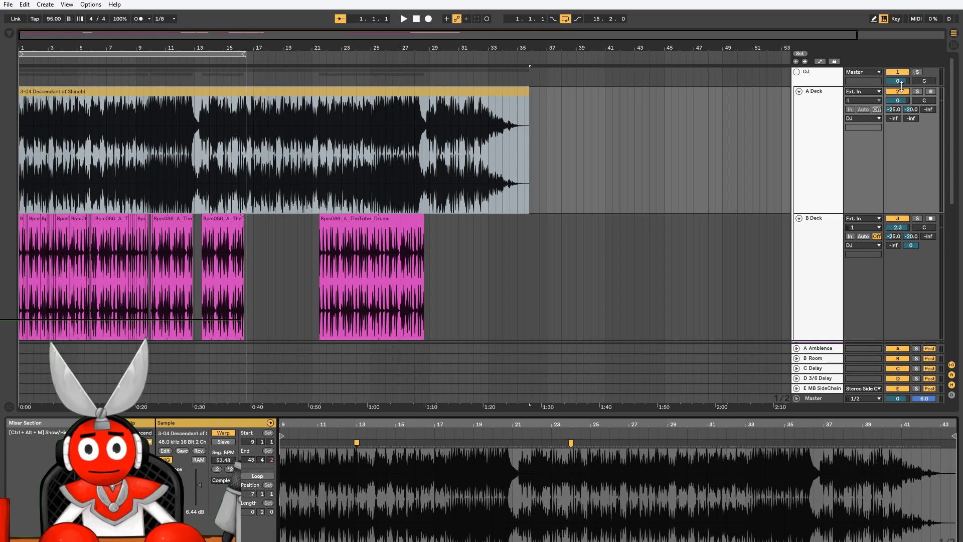
- Audition the A Deck track in solo from bar 1, and unsolo it
click(918, 92)
key(space)
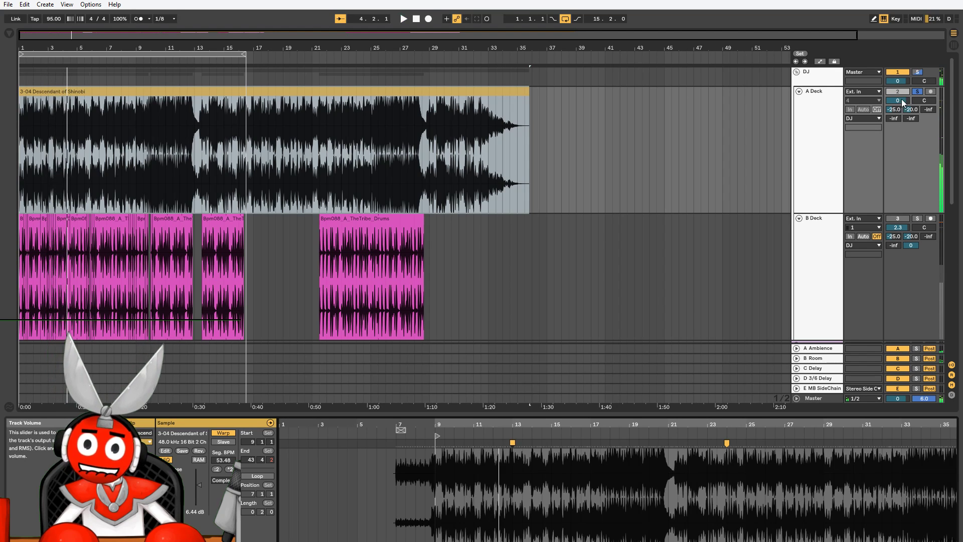
click(917, 92)
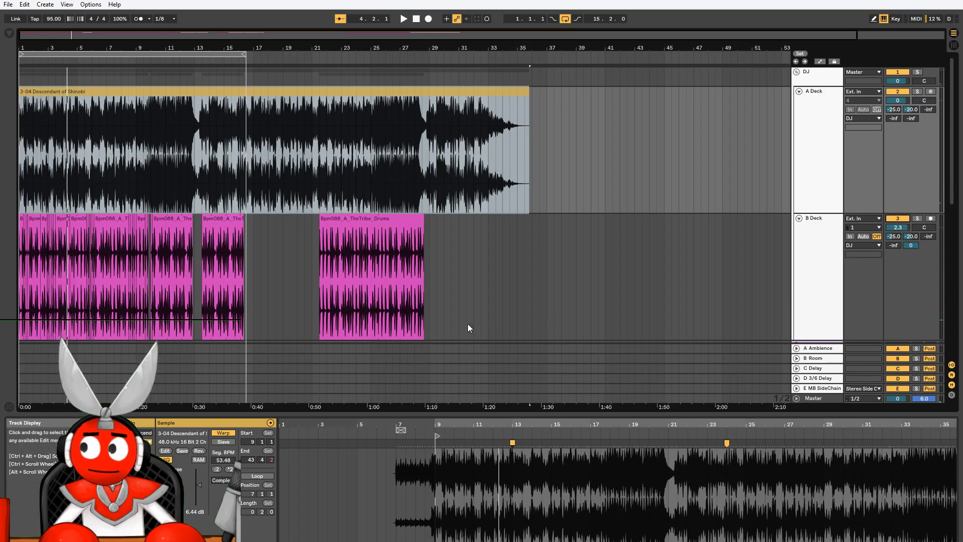
- Play both decks together from bar 1 and set the global groove amount to 68%
drag(23, 35, 25, 97)
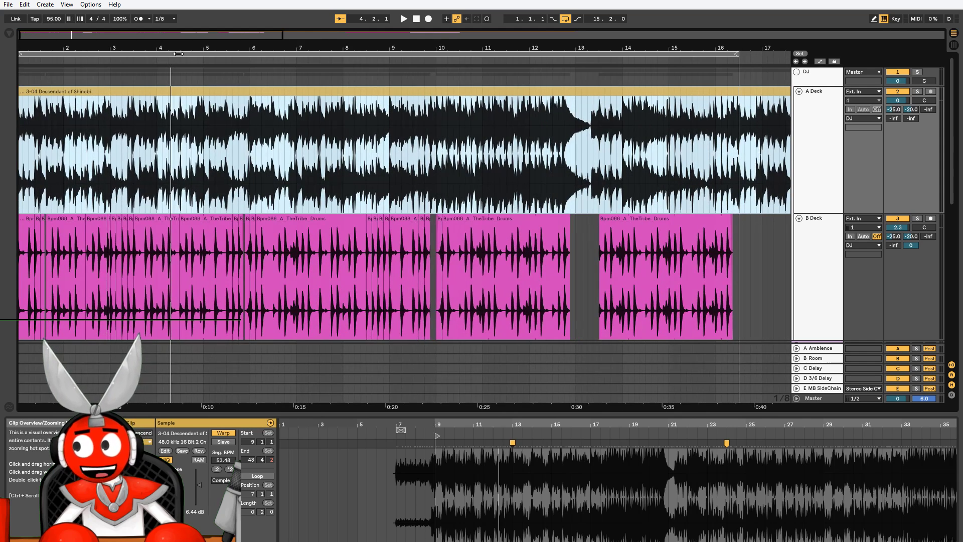
drag(77, 47, 70, 33)
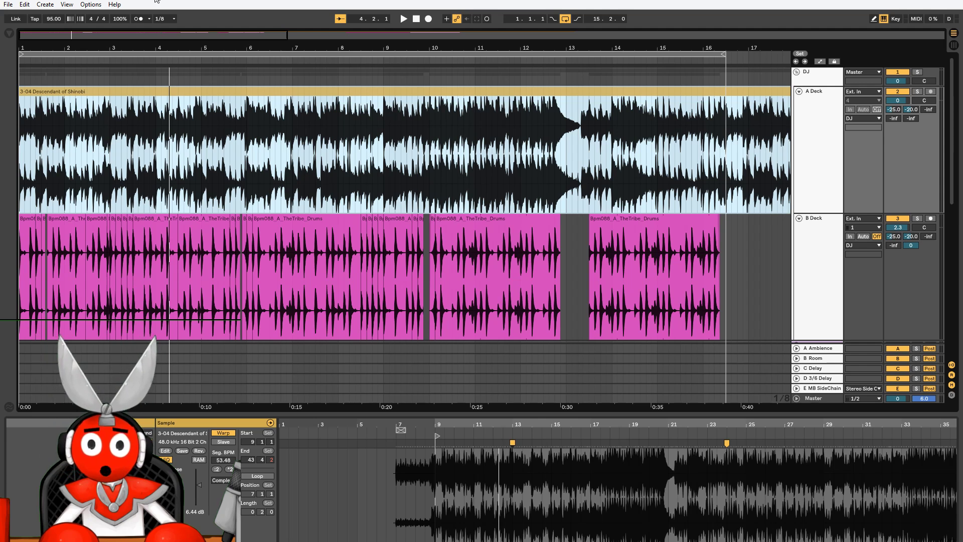
click(209, 232)
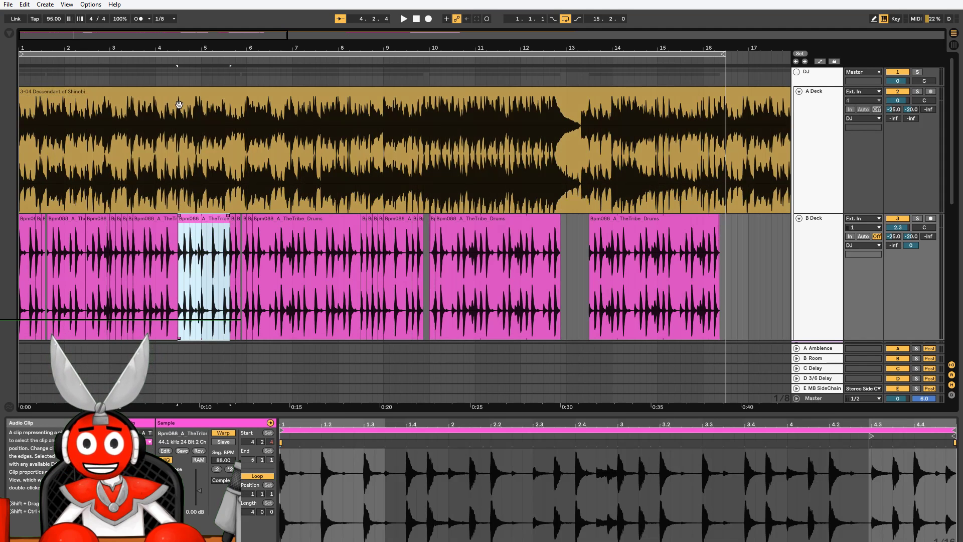
click(179, 104)
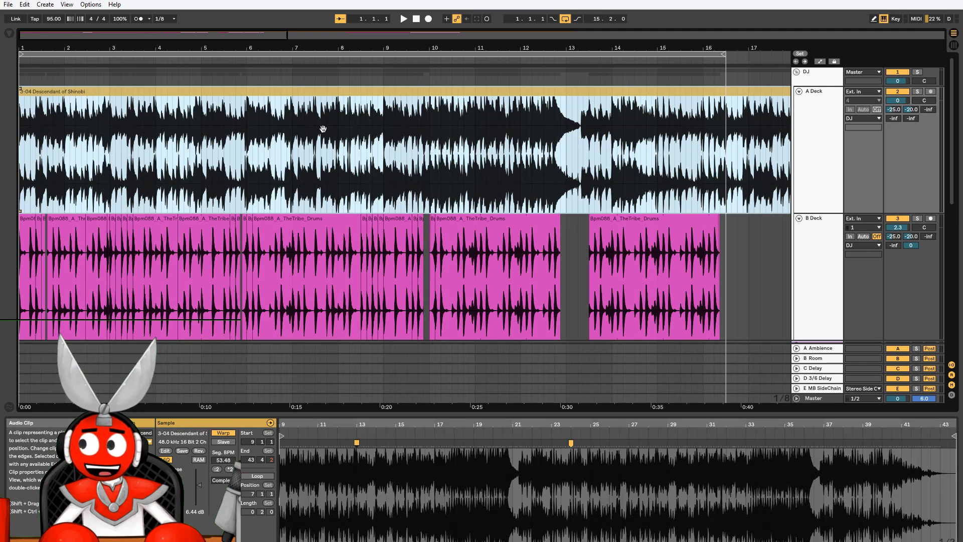
key(space)
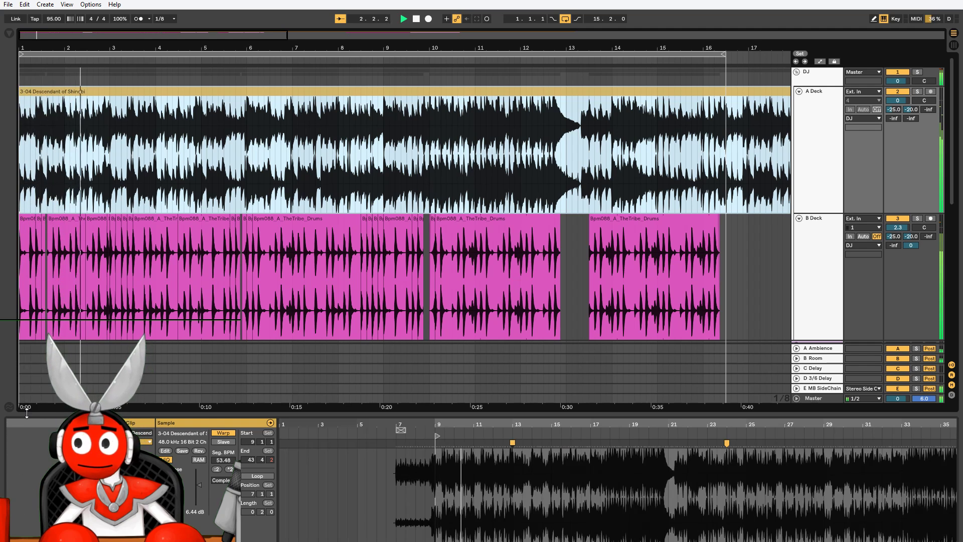
drag(119, 18, 119, 34)
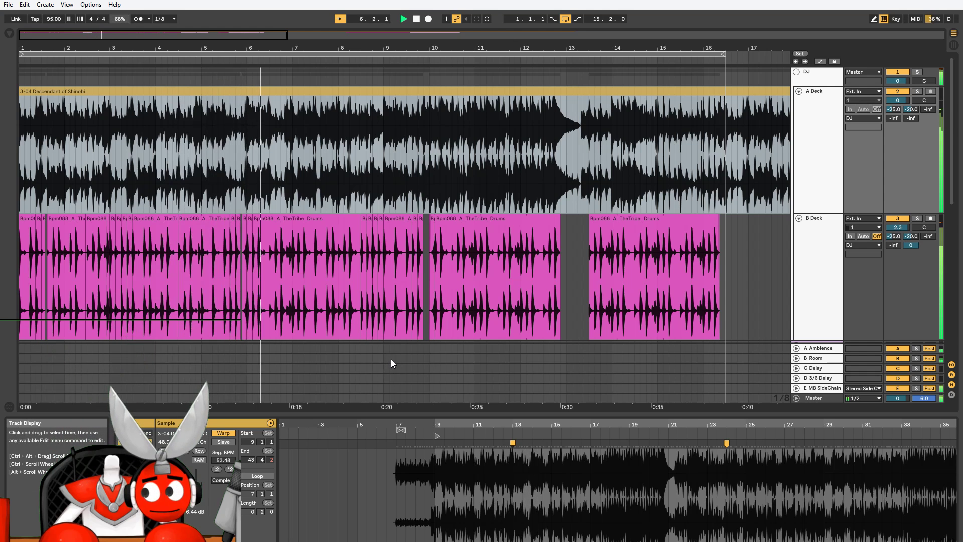
- Open FabFilter Pro-MB on the A Deck, raise band 1's level and adjust its threshold
click(353, 91)
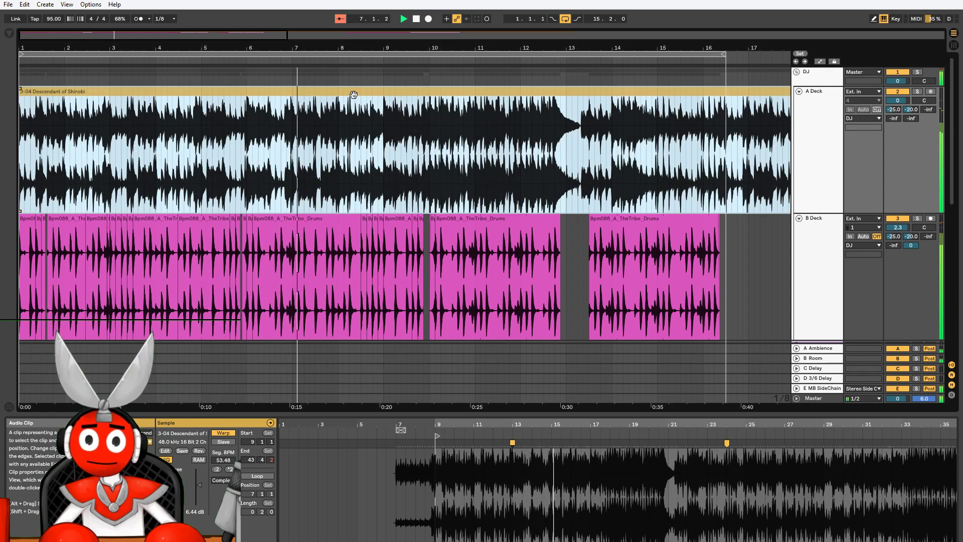
key(shift+Tab)
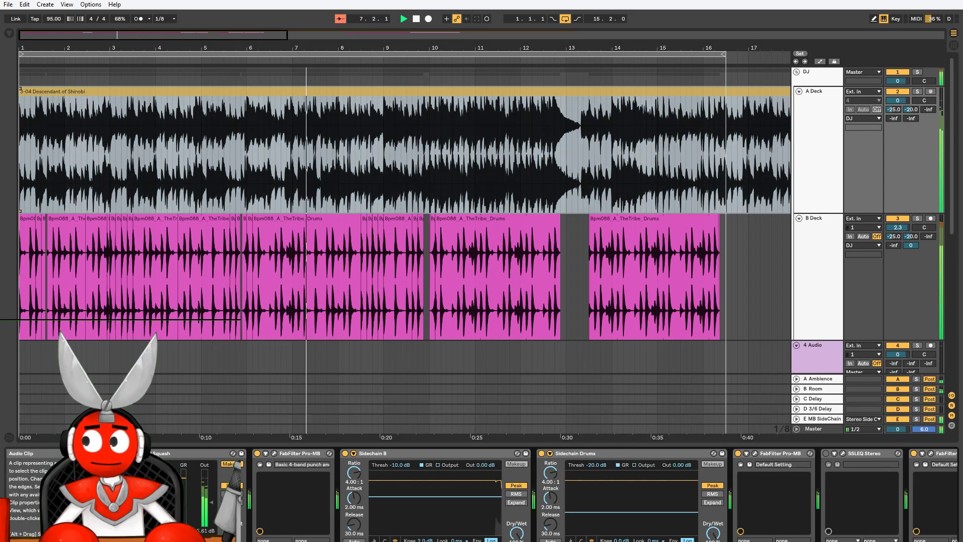
click(755, 453)
drag(102, 245, 103, 179)
drag(50, 411, 46, 389)
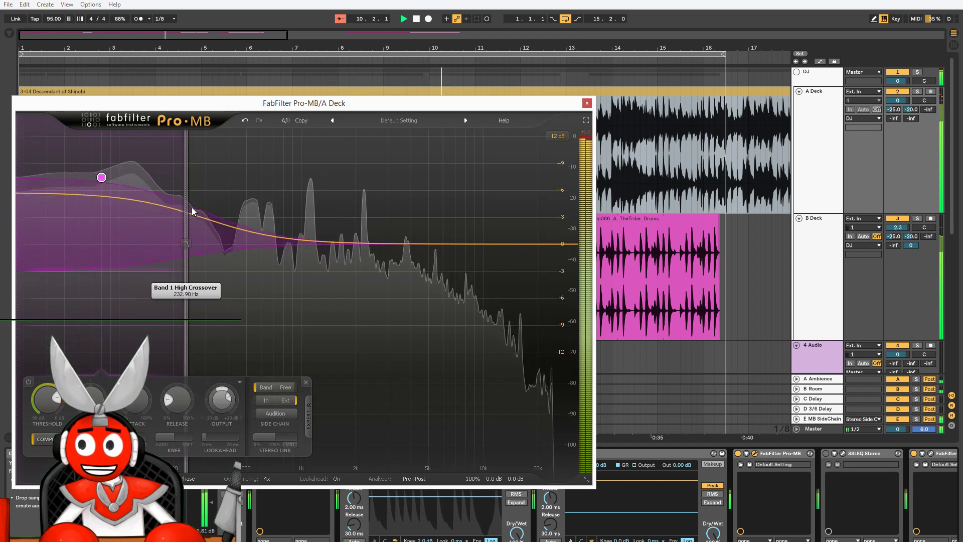
- Refine Pro-MB band 1 with a higher upper crossover, a level of about +6.1 dB and a range of about -16 dB
drag(189, 209, 203, 207)
drag(109, 177, 109, 195)
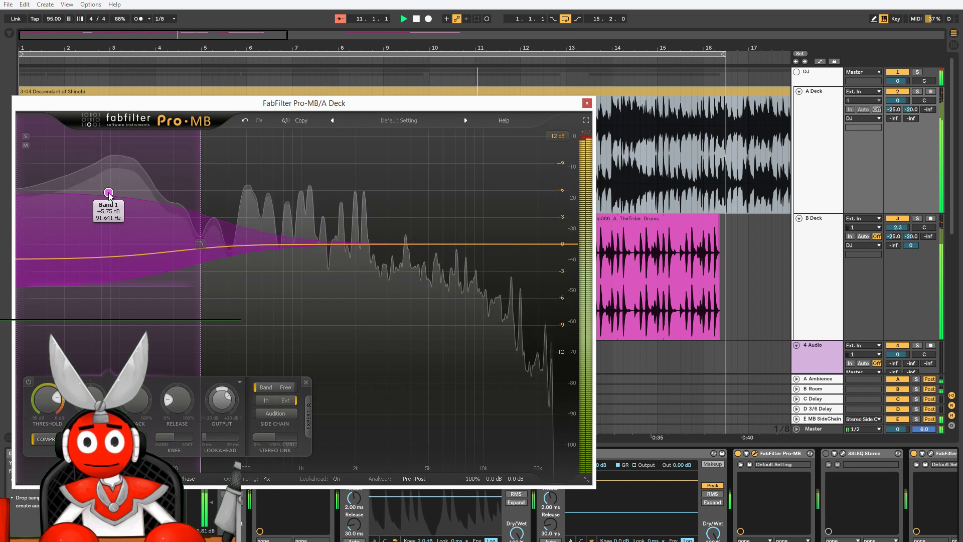
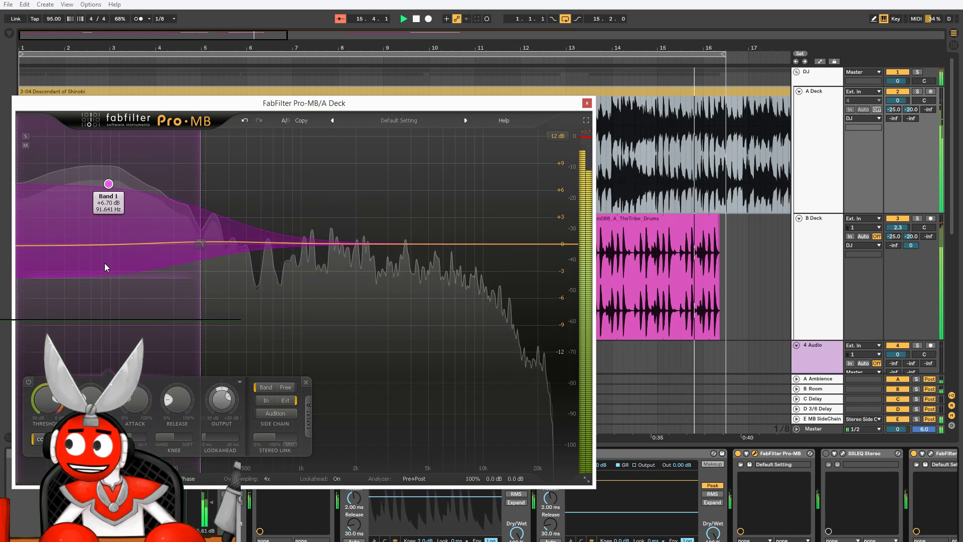
drag(111, 279, 127, 323)
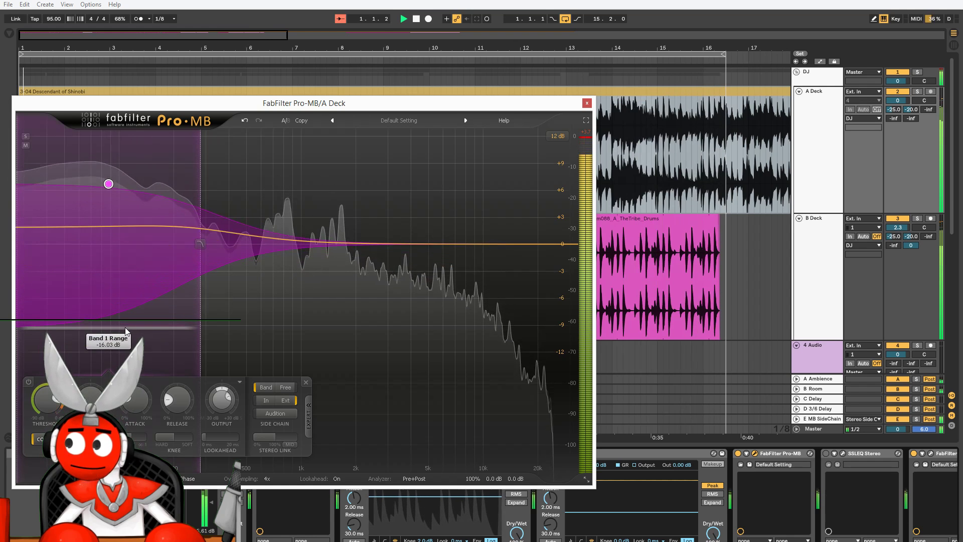
drag(200, 226, 213, 217)
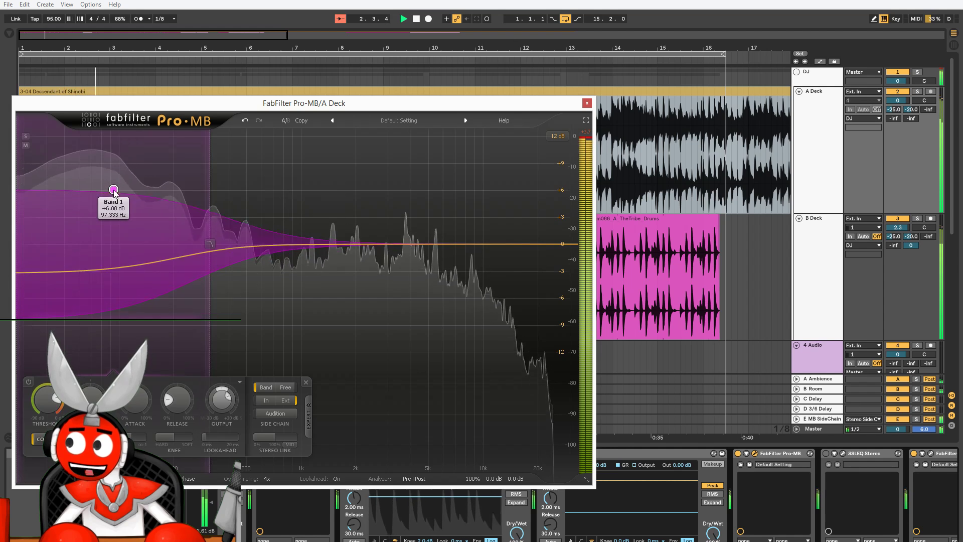
click(587, 104)
- In the A Deck's Pro-Q 2, enable the low cut at about 33.8 Hz and add a gentle bell boost near 500 Hz
scroll(602, 494, right, 3)
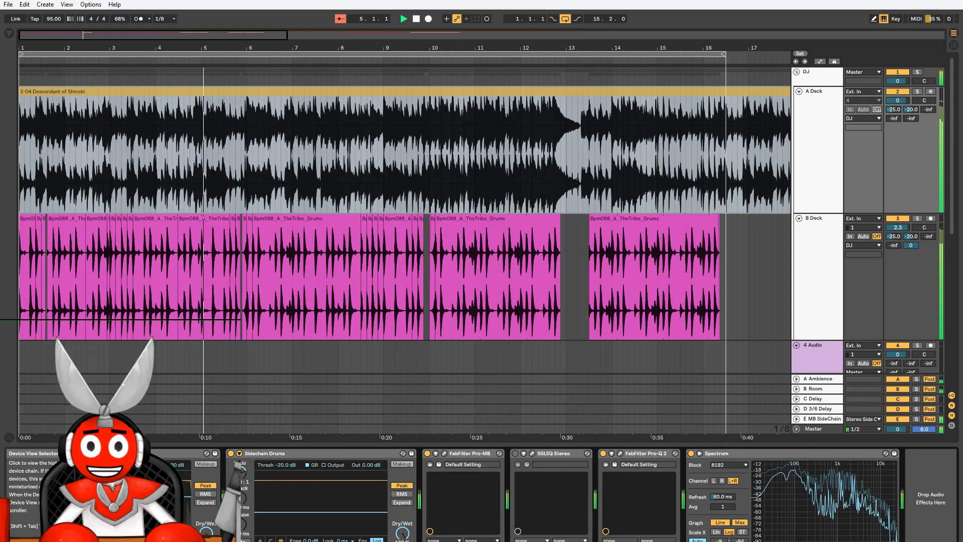
click(622, 454)
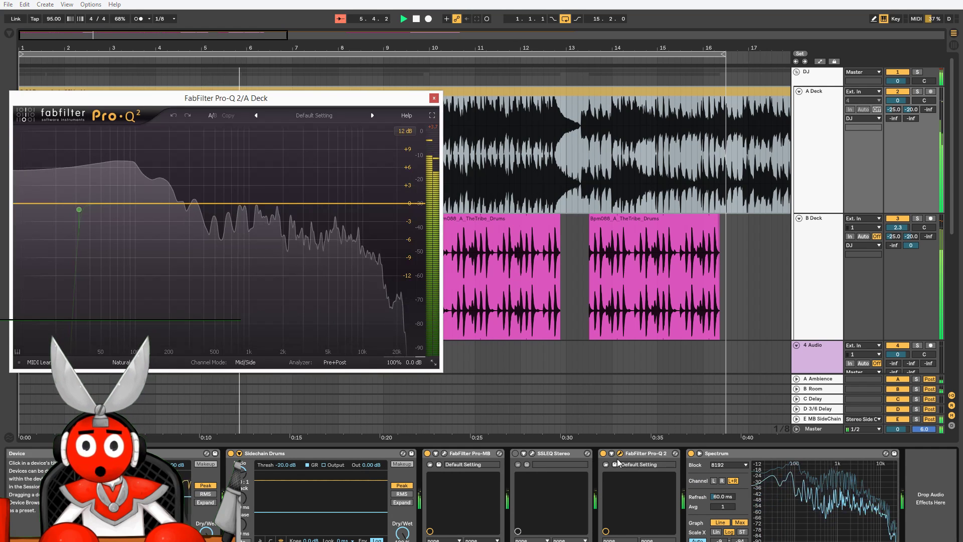
click(79, 206)
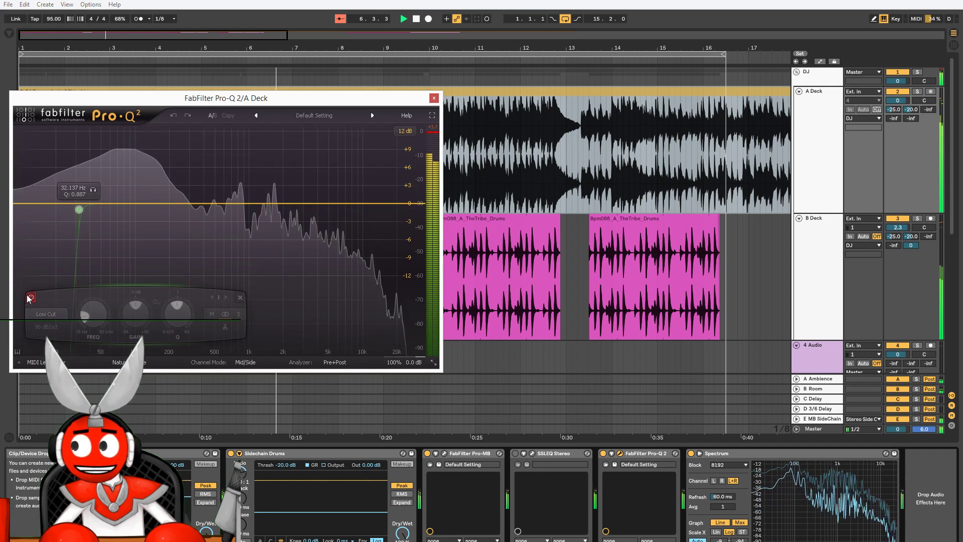
mouse_move(83, 213)
mouse_down()
mouse_move(91, 212)
mouse_move(82, 211)
mouse_up()
scroll(92, 210, down, 1)
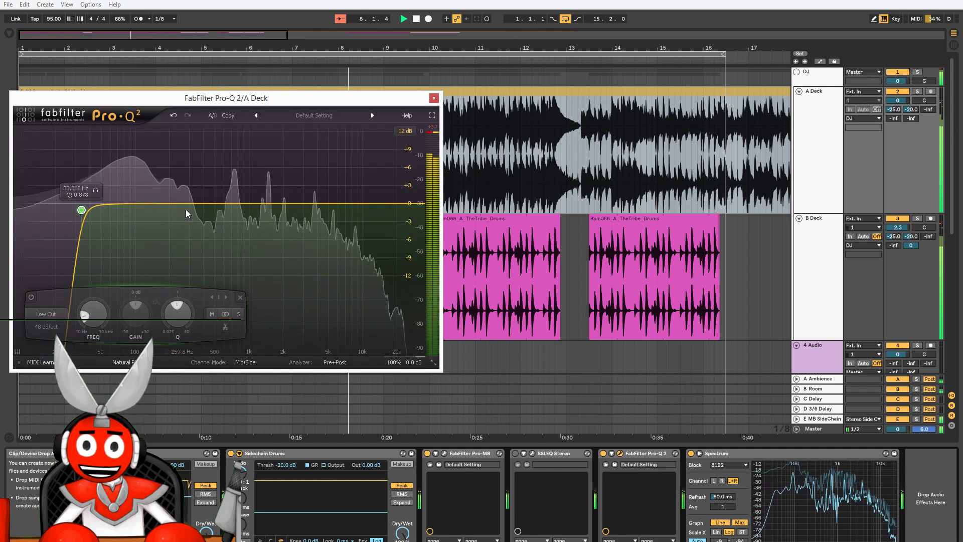
drag(186, 211, 212, 193)
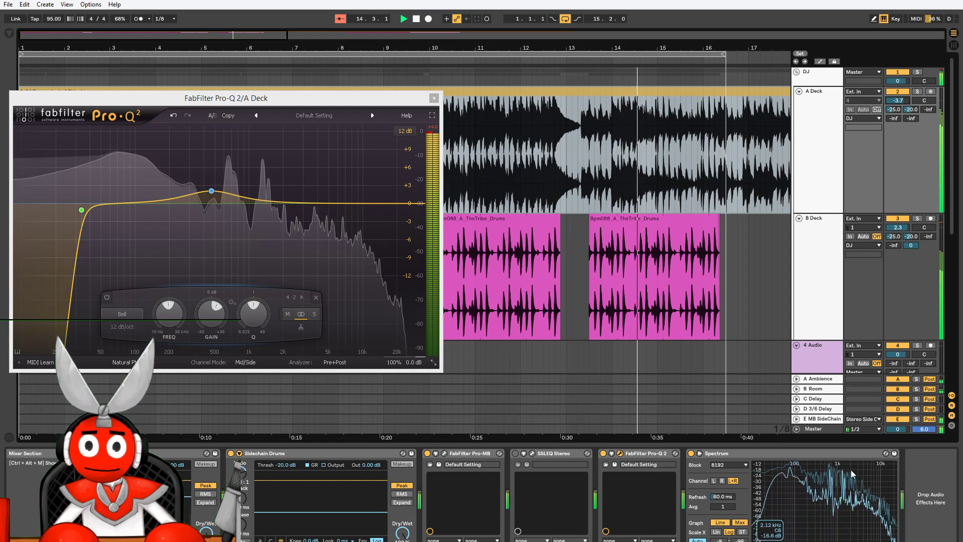
- Open FabFilter Pro-L 2 on the Master track and set its gain to +3.8 dB
click(814, 428)
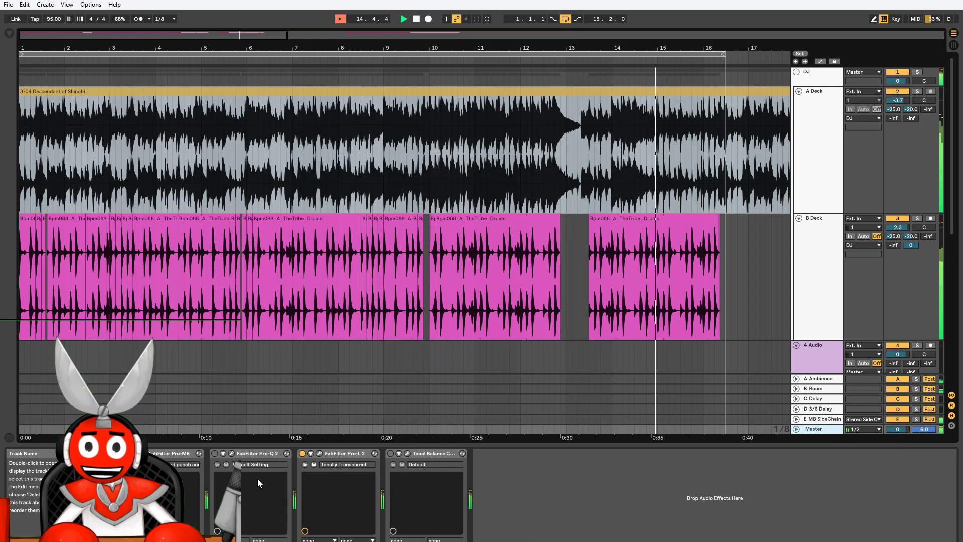
click(320, 453)
drag(40, 310, 40, 287)
- Load the V1 preset Hip Hop - Made for Beats Xtra Wide MdH in Pro-L 2 and set its gain to about +4.6 dB
click(343, 136)
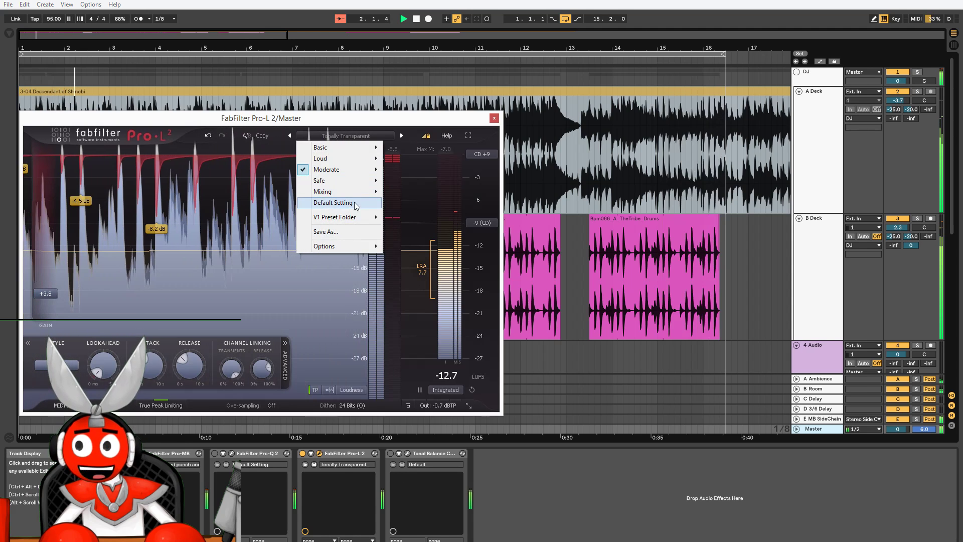
mouse_move(361, 217)
mouse_move(442, 239)
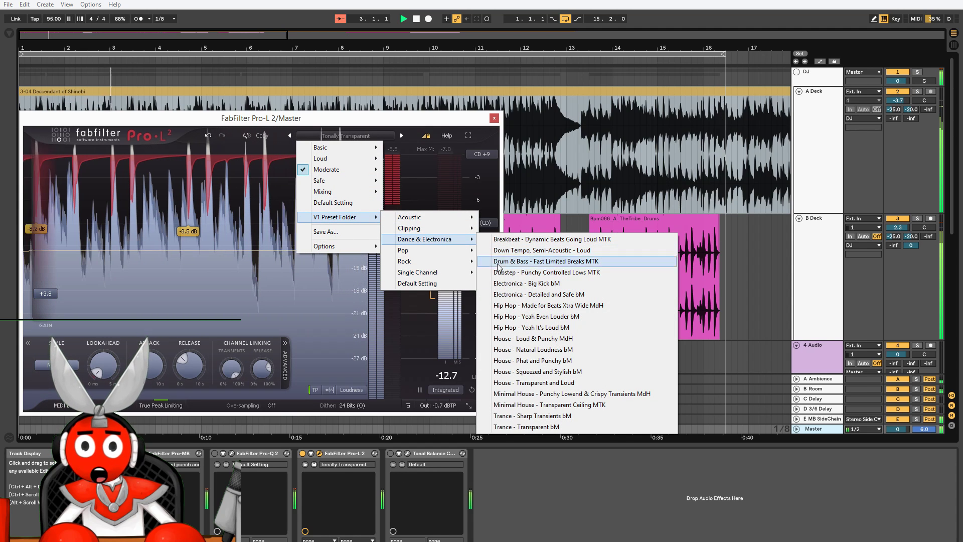
click(530, 305)
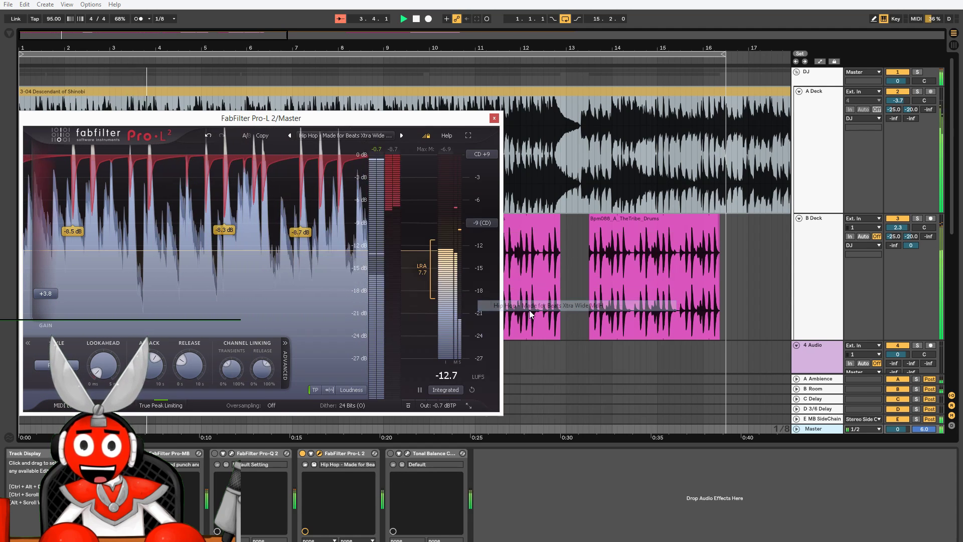
drag(45, 294, 49, 288)
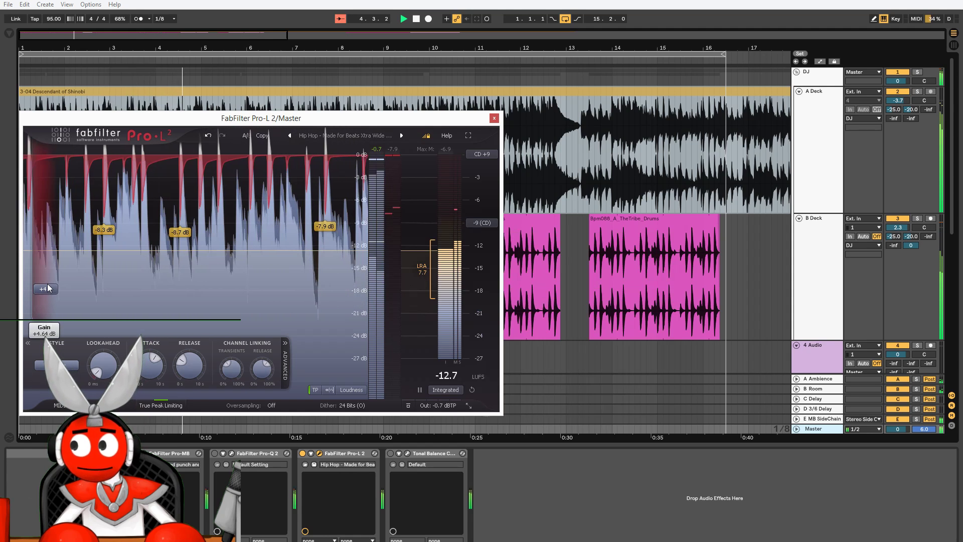
click(495, 118)
- Add SSLComp Stereo from the Compression collection to the Master track and adjust its threshold
click(9, 34)
click(31, 59)
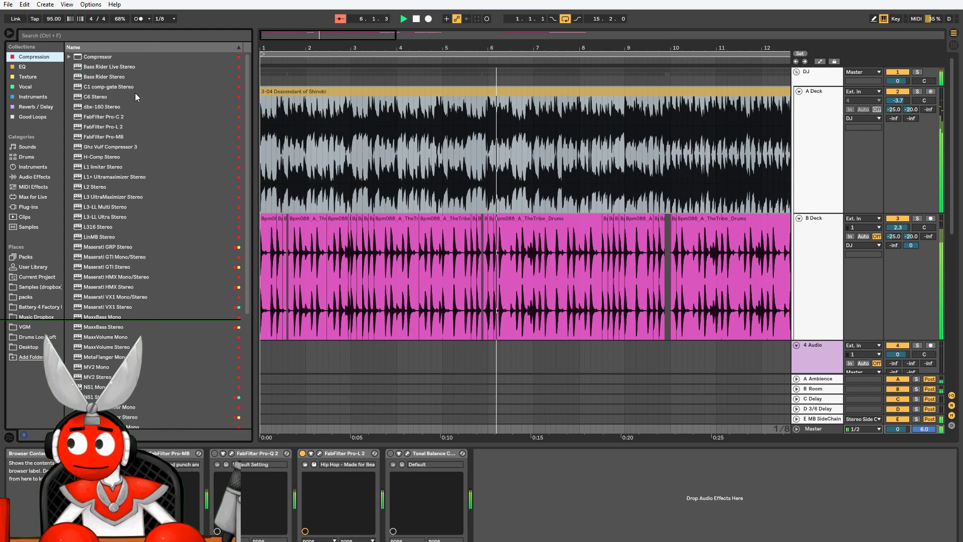
scroll(141, 176, down, 6)
click(113, 414)
double_click(115, 412)
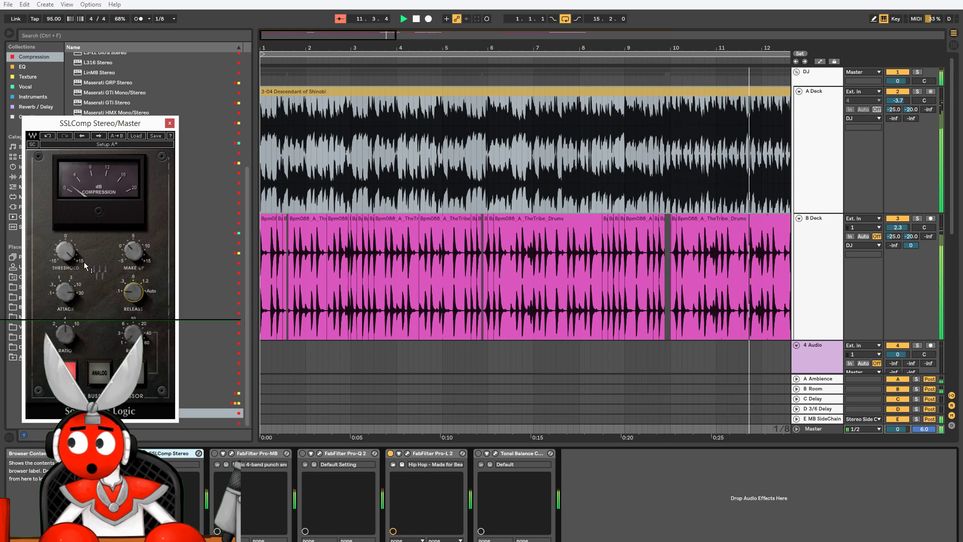
drag(67, 252, 67, 253)
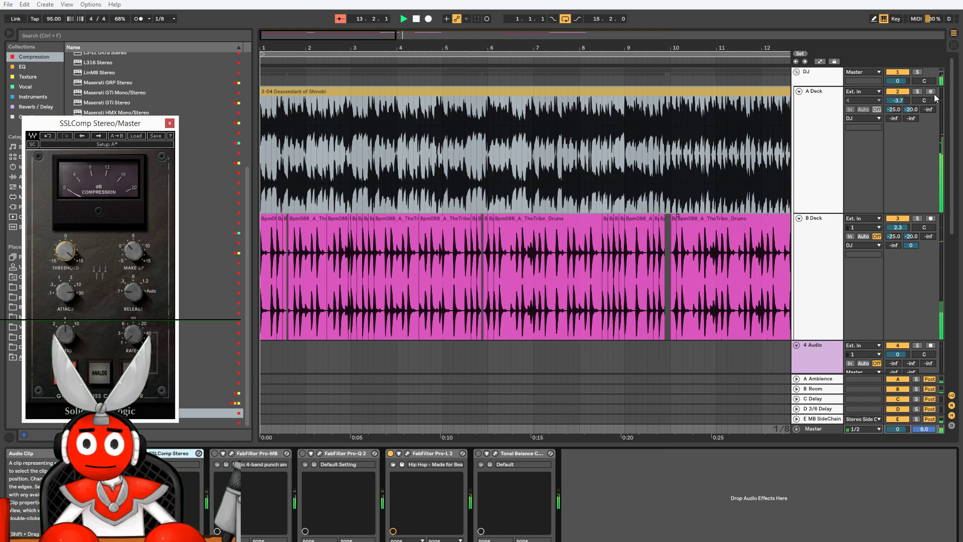
- Lower the A Deck volume to -5.3 dB and the DJ group volume to -3.0 dB
drag(906, 99, 906, 105)
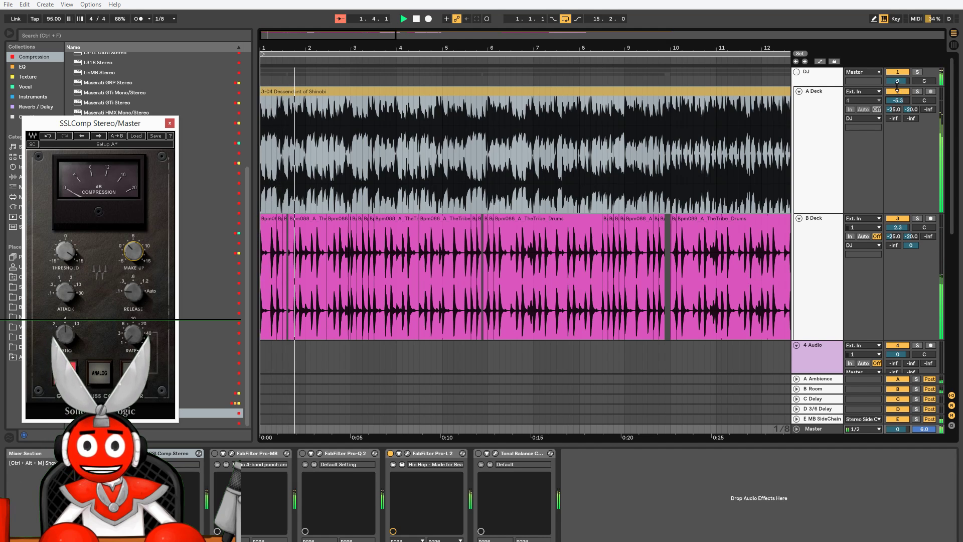
drag(898, 81, 898, 85)
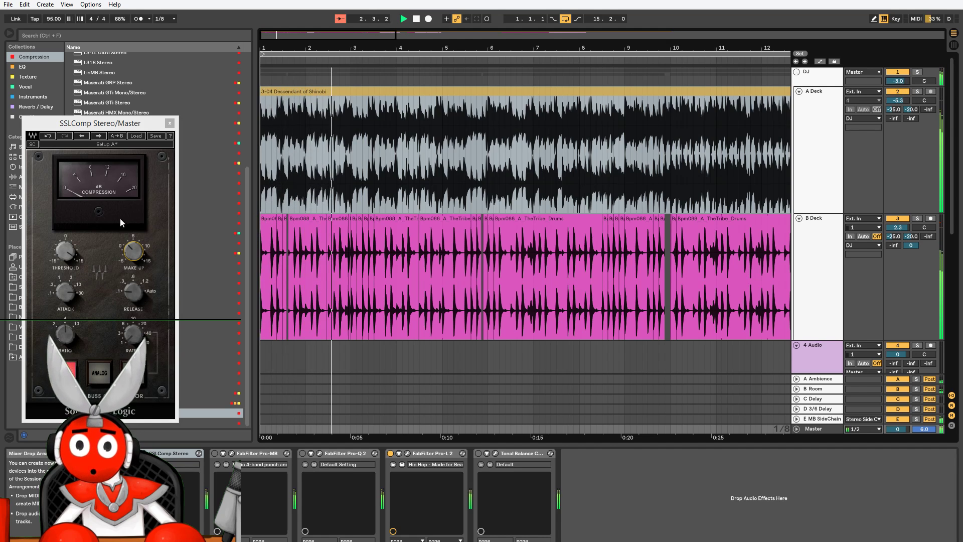
- Adjust the SSLComp threshold on the Master track and set the DJ group volume to 0 dB
drag(65, 251, 65, 257)
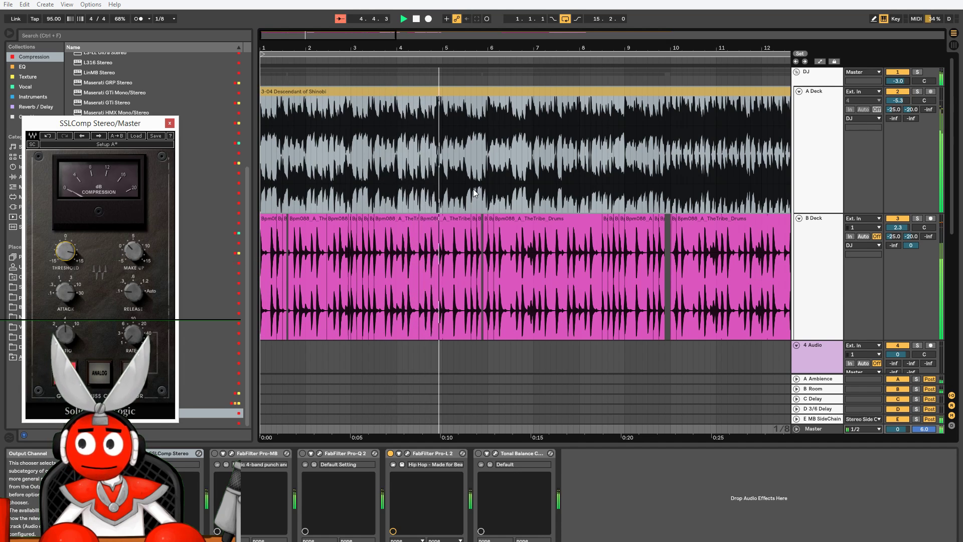
click(896, 81)
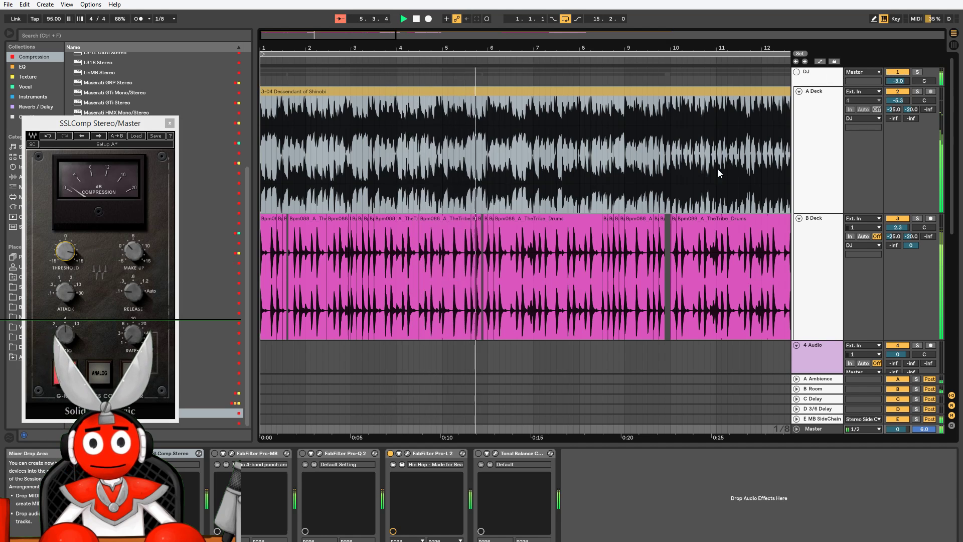
click(134, 226)
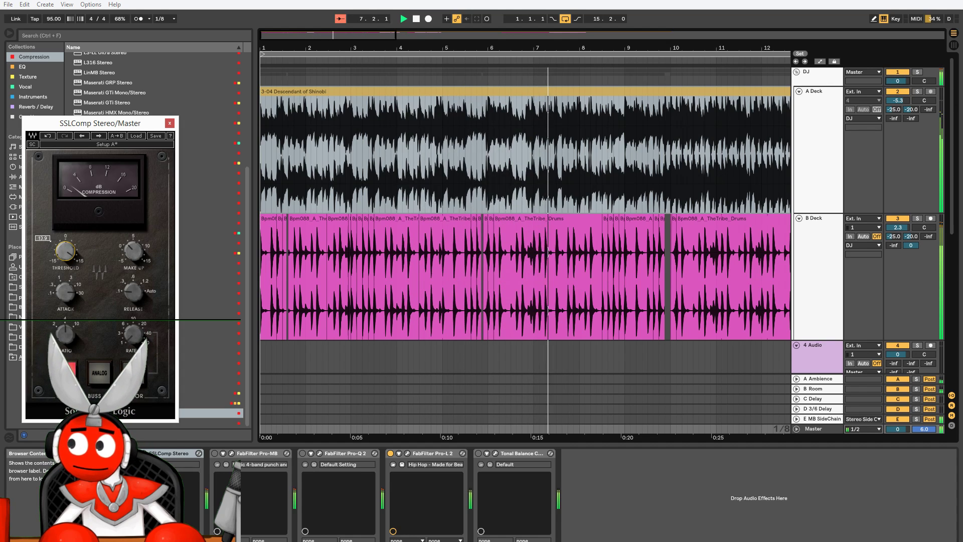
- Check the Master's Pro-L 2 limiter level and close the Pro-L 2 and SSLComp windows
click(408, 454)
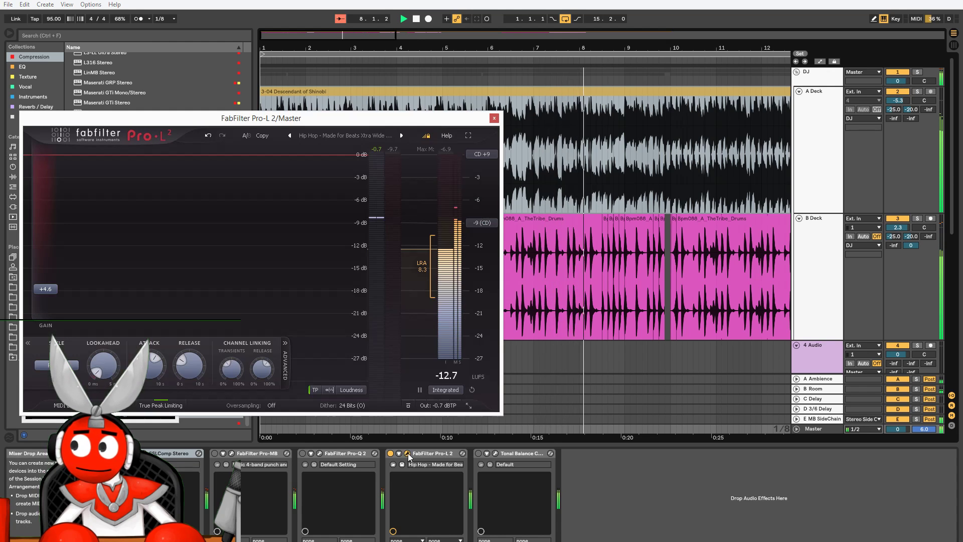
click(495, 118)
click(170, 123)
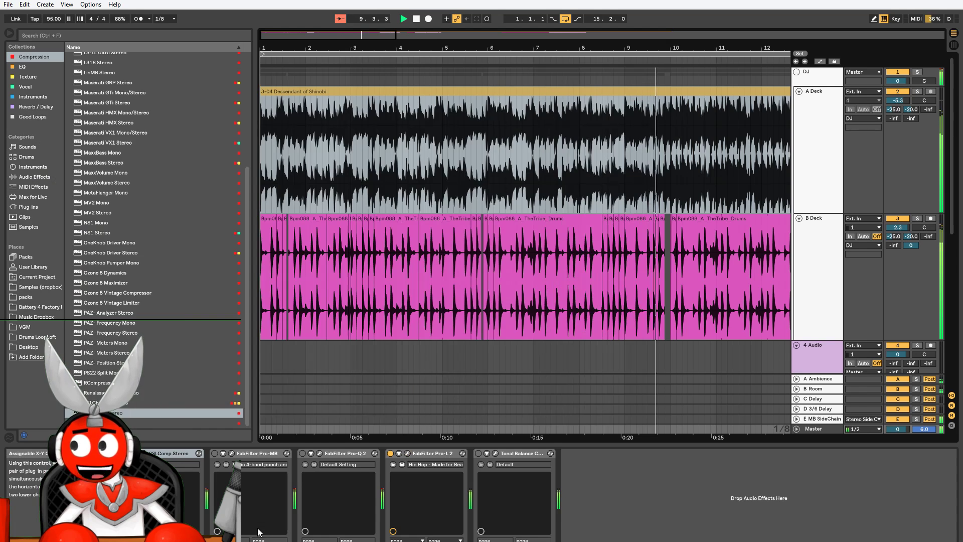
- Enable FabFilter Pro-MB on the Master track and load the Mastering preset Basic 4-band punch and balance 01 bM
click(216, 453)
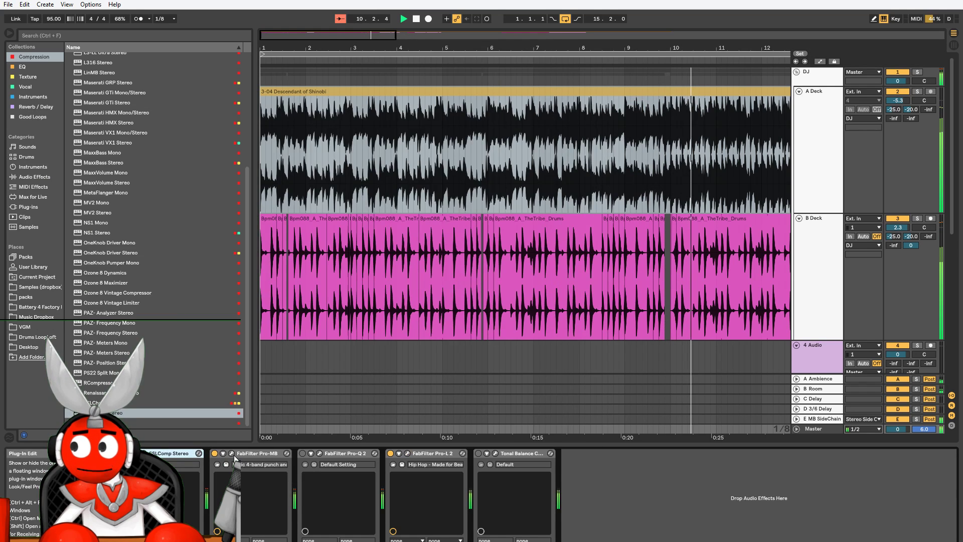
click(232, 455)
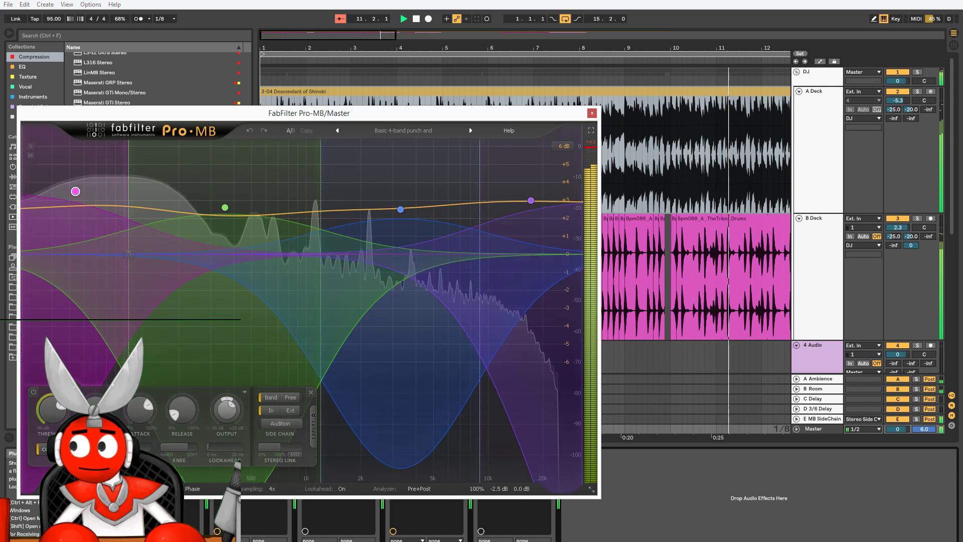
click(404, 132)
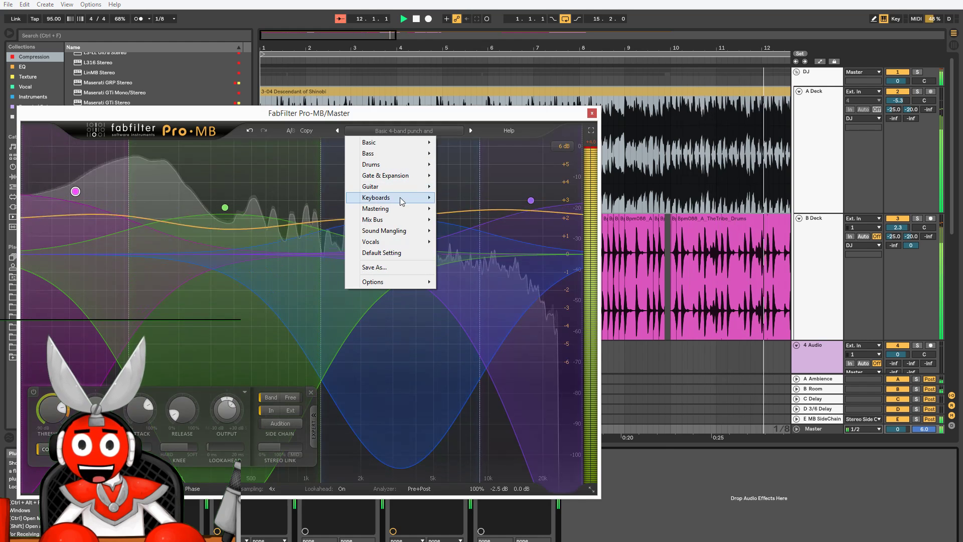
mouse_move(397, 209)
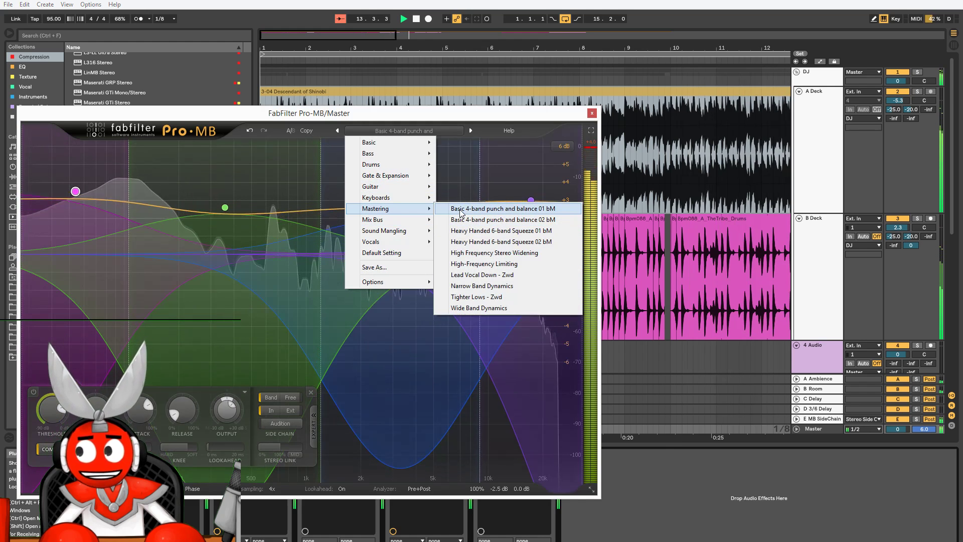
click(461, 210)
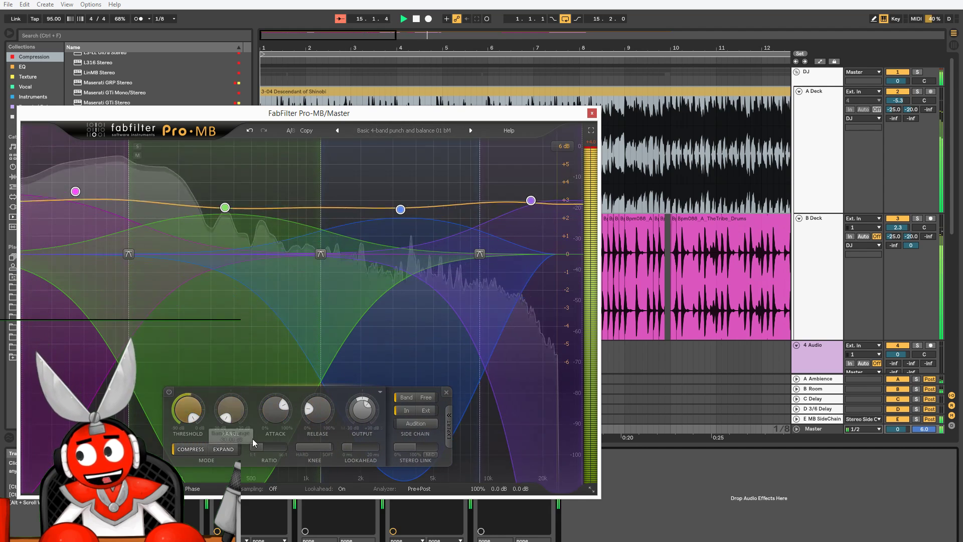
- Move the Pro-MB window aside and lower Pro-L 2's gain to about +1.5 dB
click(75, 191)
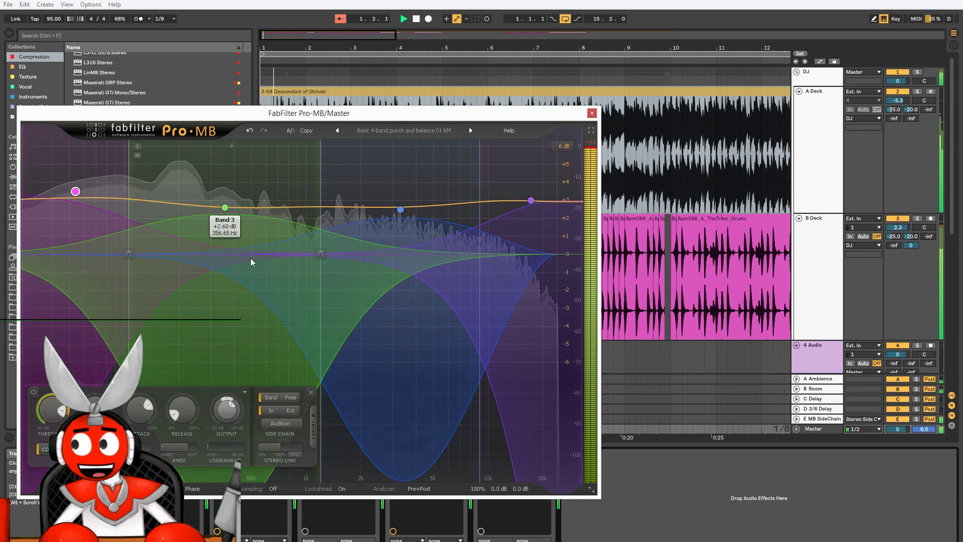
drag(408, 114, 427, 38)
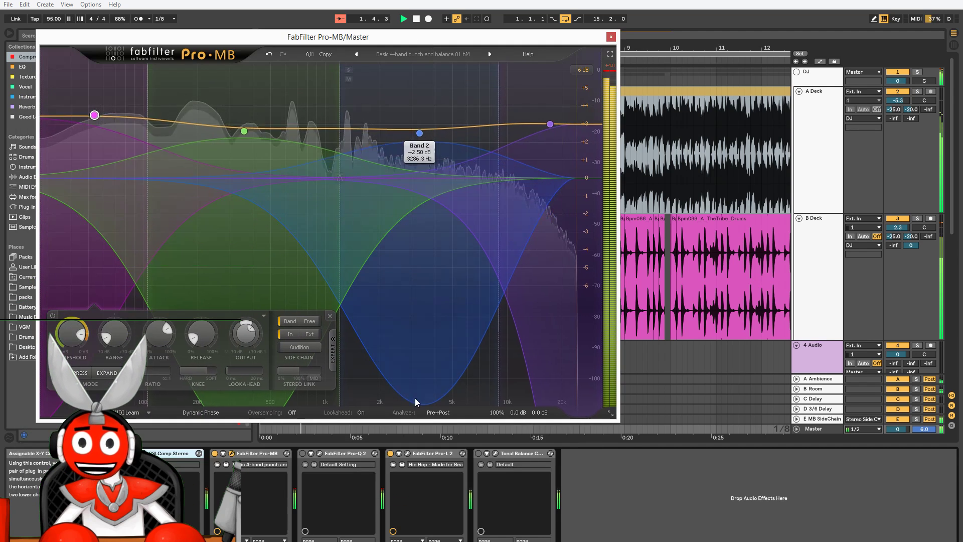
click(408, 453)
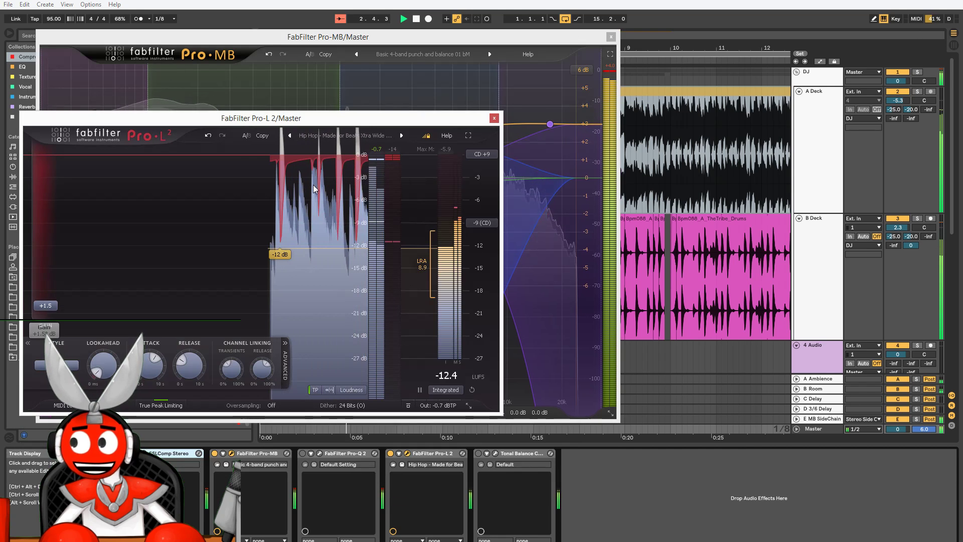
click(494, 117)
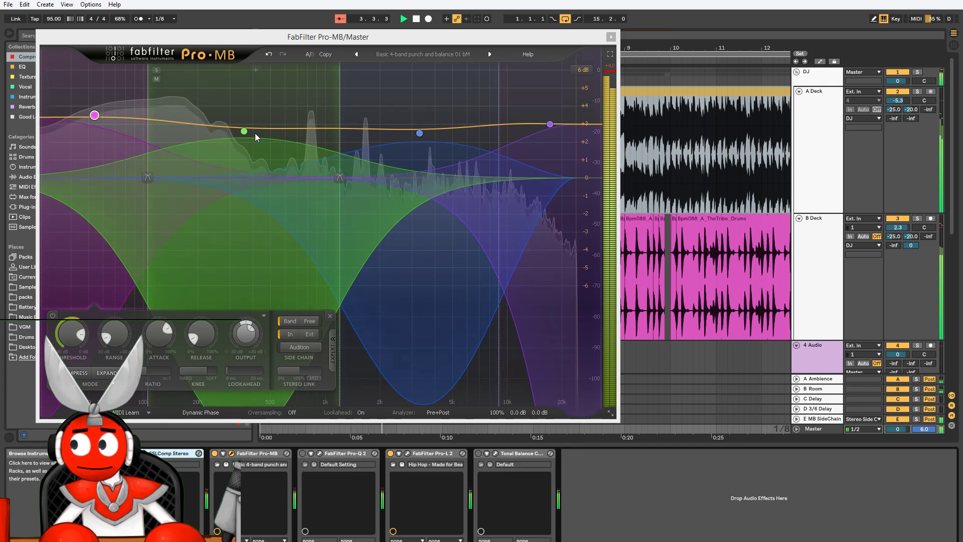
key(alt+Tab)
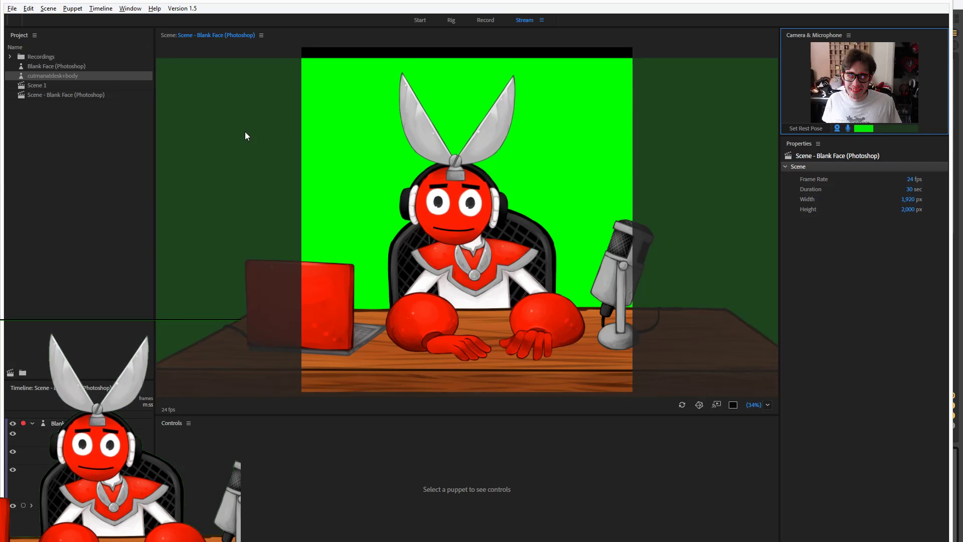
key(alt+Tab)
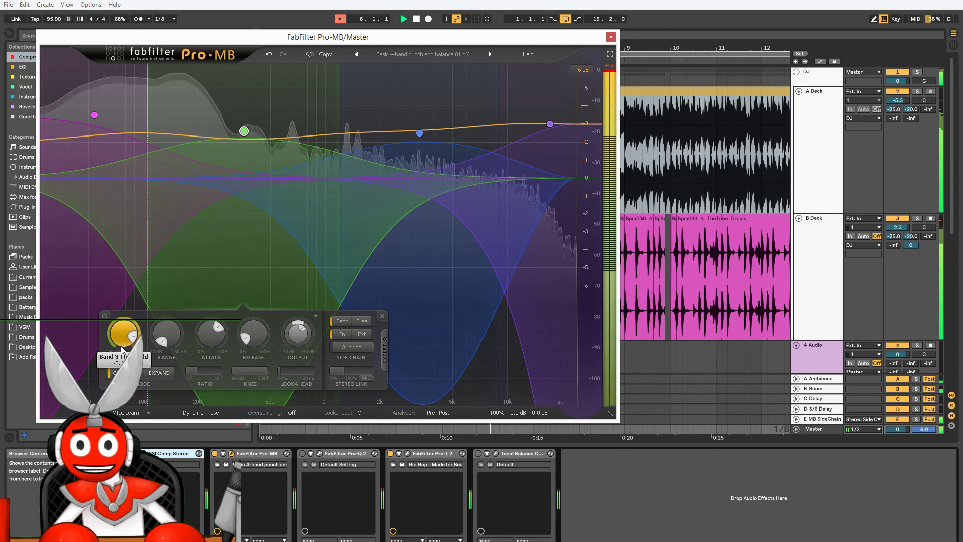
- Set Pro-MB's oversampling to 4x, adjust the high band's threshold and lower its level to about +1.07 dB
click(416, 151)
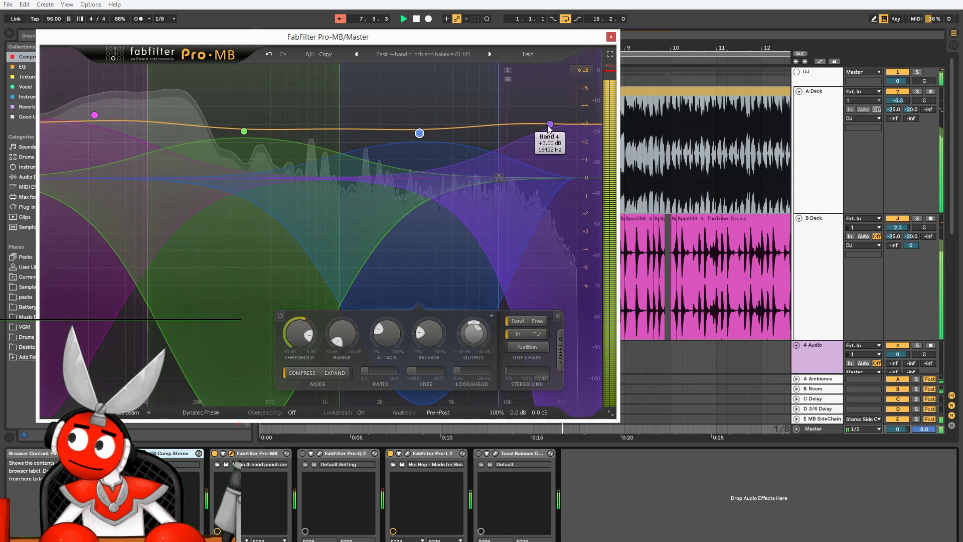
click(550, 124)
drag(346, 332, 346, 346)
click(292, 413)
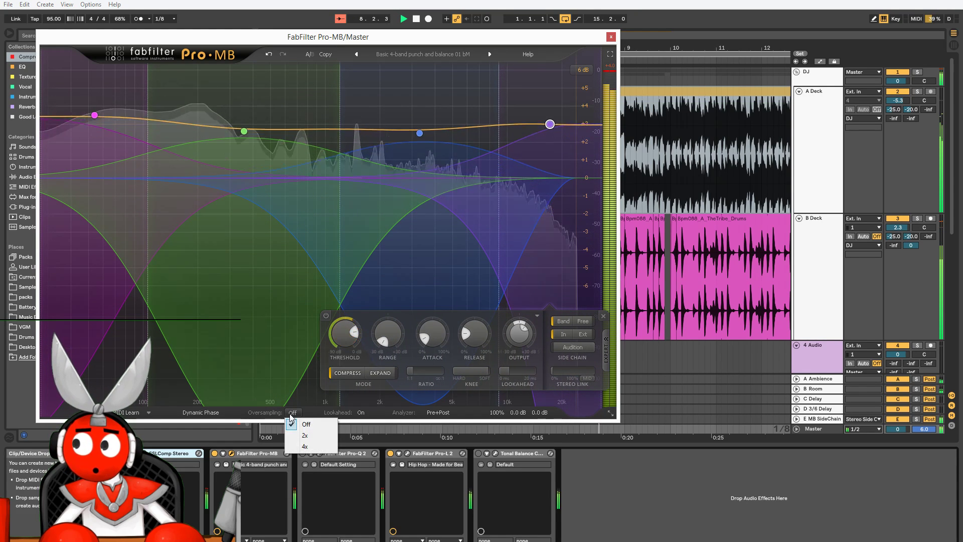
click(310, 447)
click(310, 452)
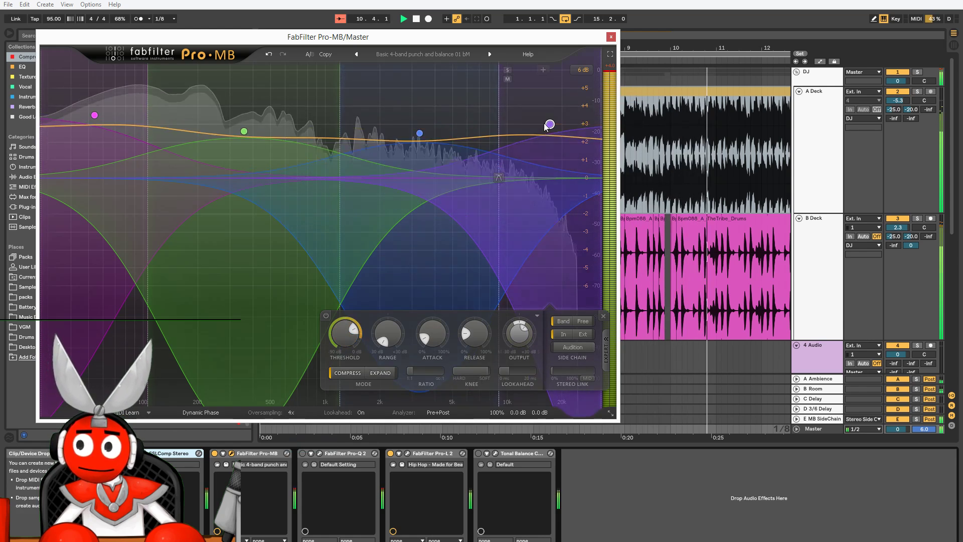
drag(550, 124, 550, 174)
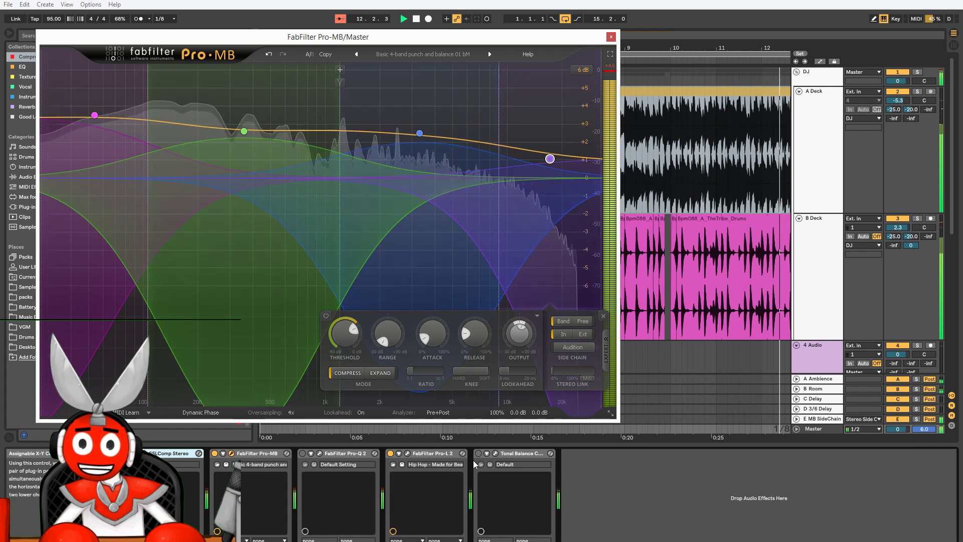
- Open Tonal Balance Control on the Master track beside Pro-MB and switch it to the Fine view
click(496, 453)
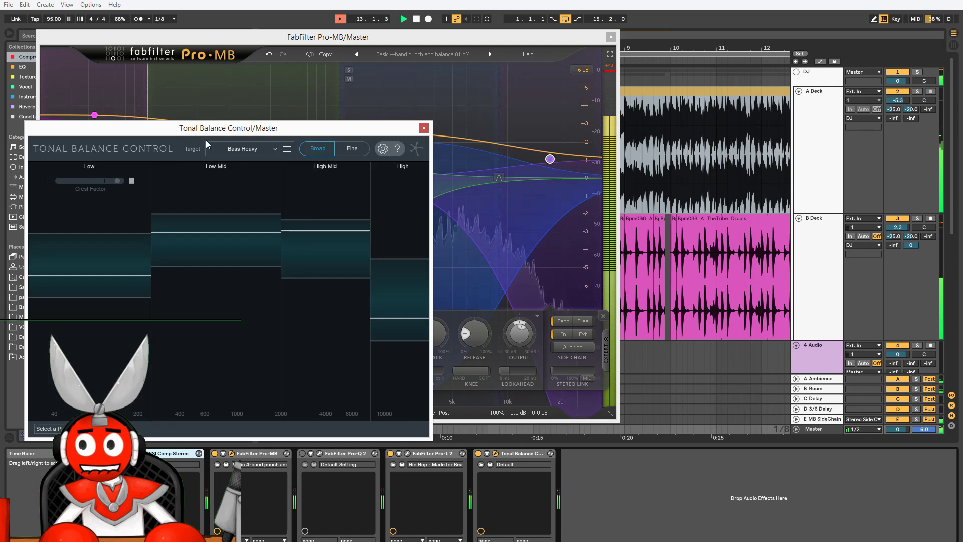
drag(246, 128, 639, 209)
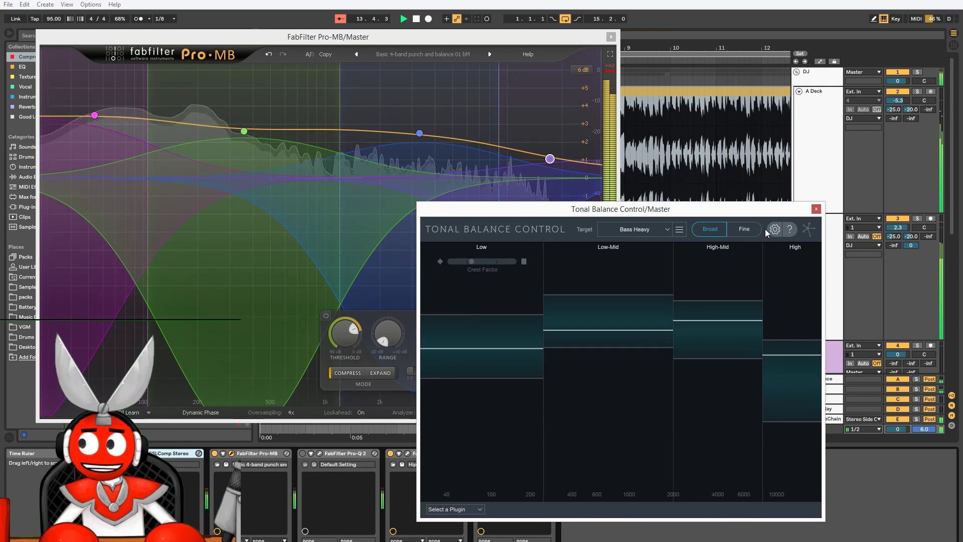
click(745, 230)
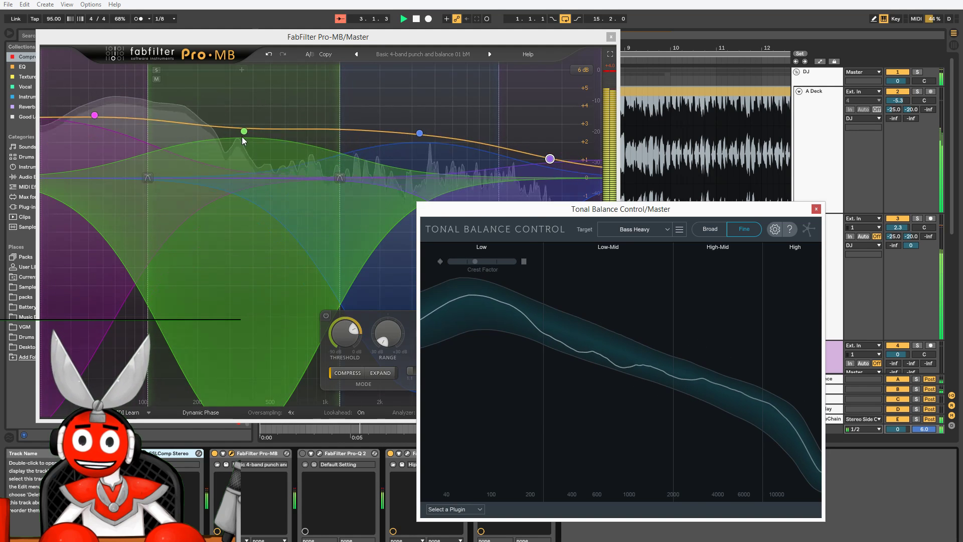
- Rebalance the Pro-MB bands to about +2.2 dB low, +3.8 dB low-mid, +1.7 dB high-mid and +0.3 dB high
drag(244, 140, 242, 126)
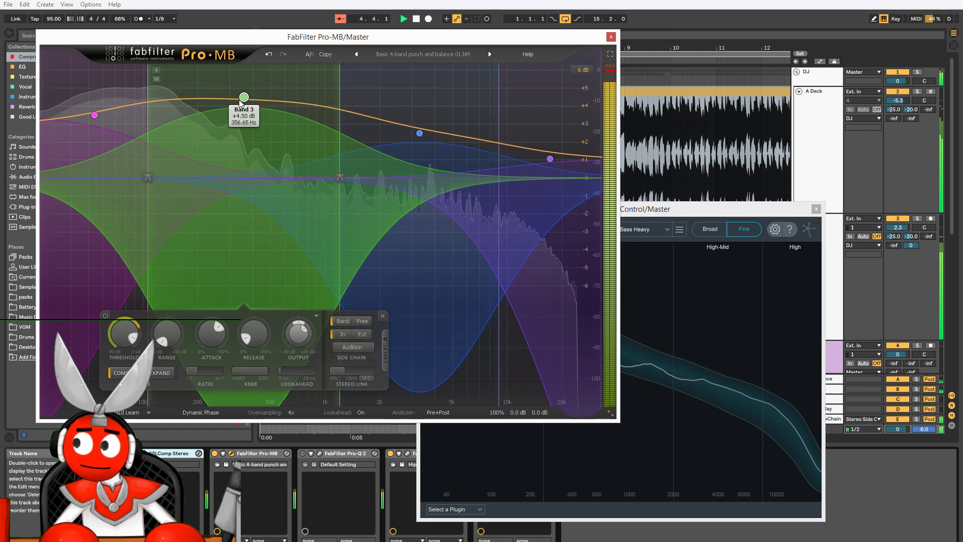
click(731, 270)
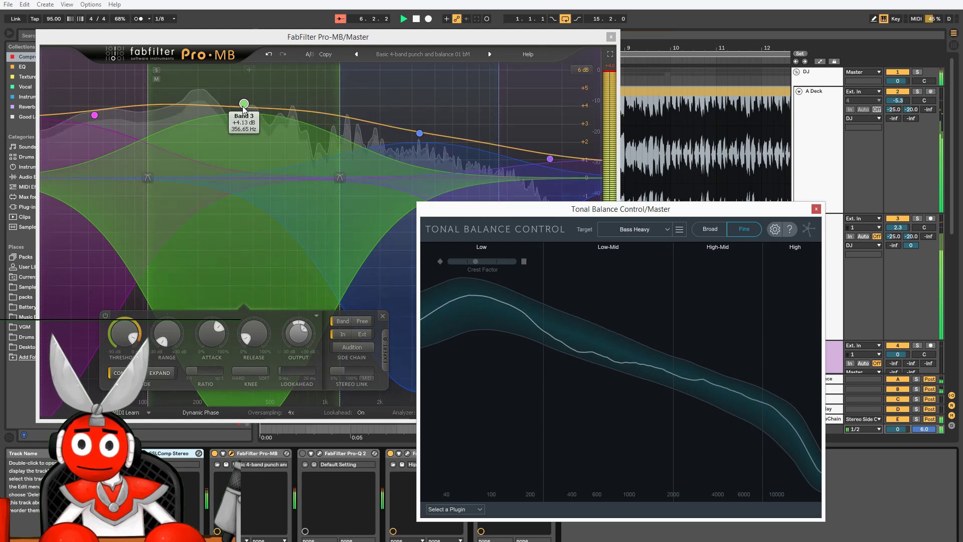
drag(243, 103, 244, 95)
drag(94, 115, 95, 138)
drag(420, 133, 419, 147)
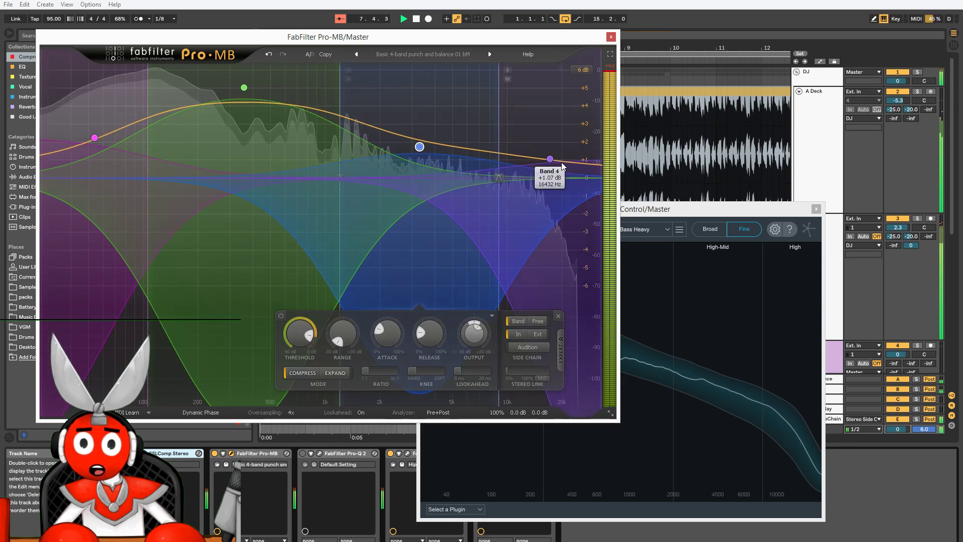
drag(550, 158, 550, 172)
drag(244, 88, 244, 109)
- Compare the mix against the Modern and Bass Heavy targets in Tonal Balance Control
click(749, 359)
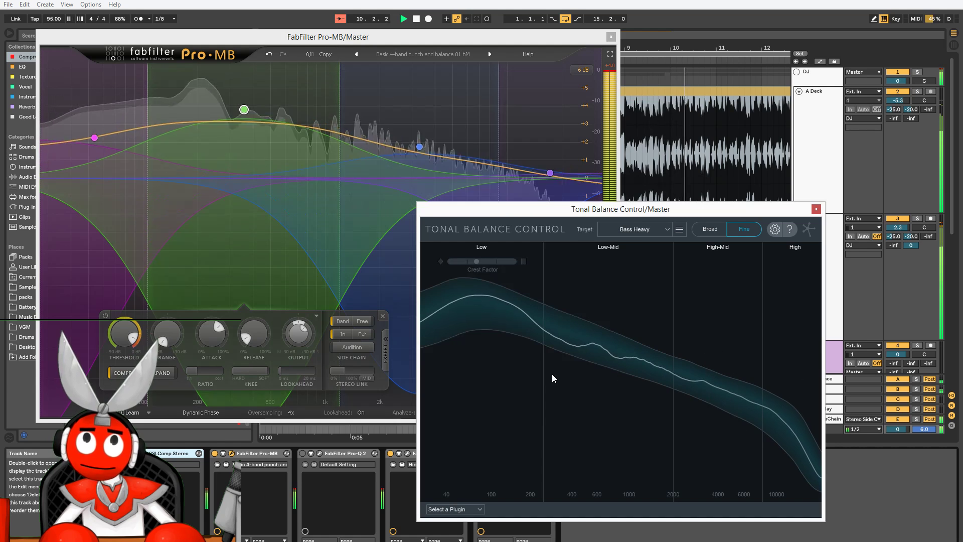
click(636, 230)
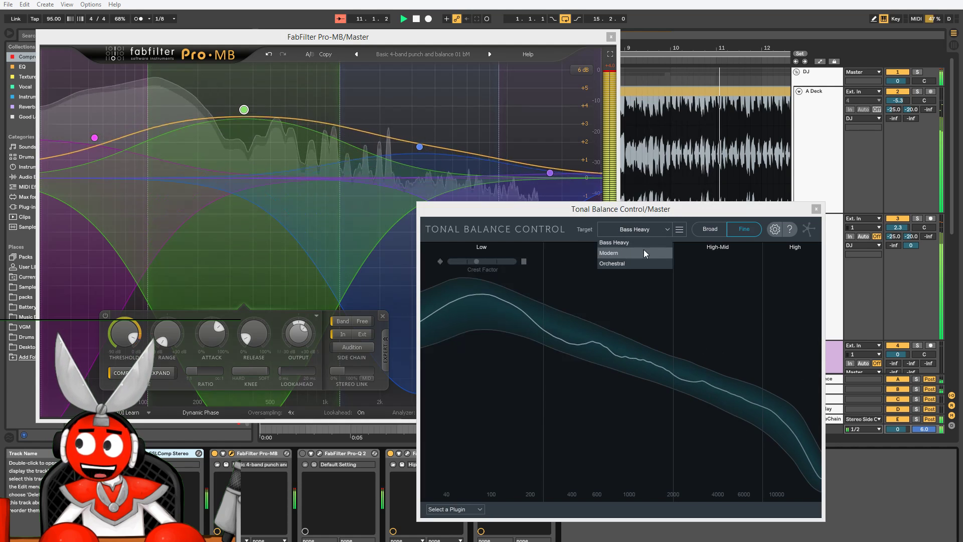
click(645, 243)
click(644, 232)
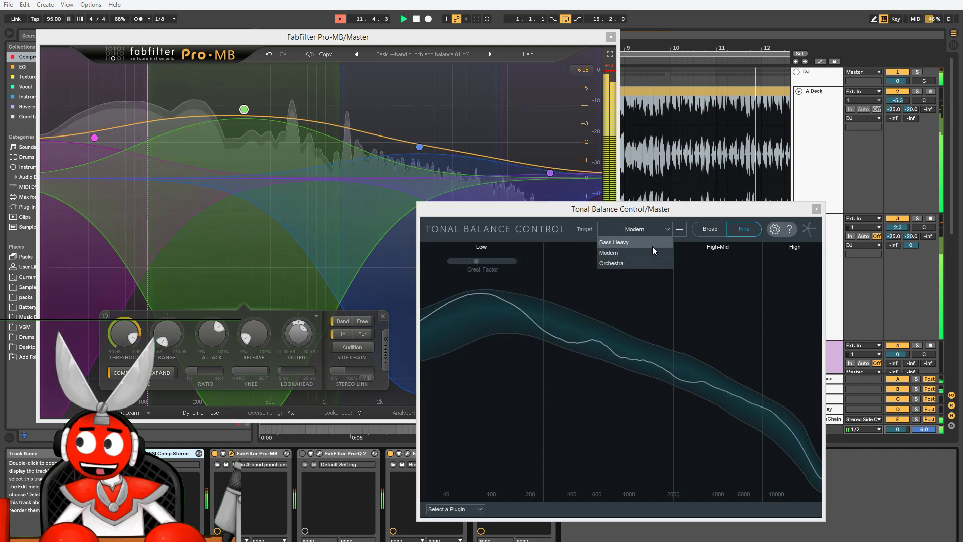
click(644, 241)
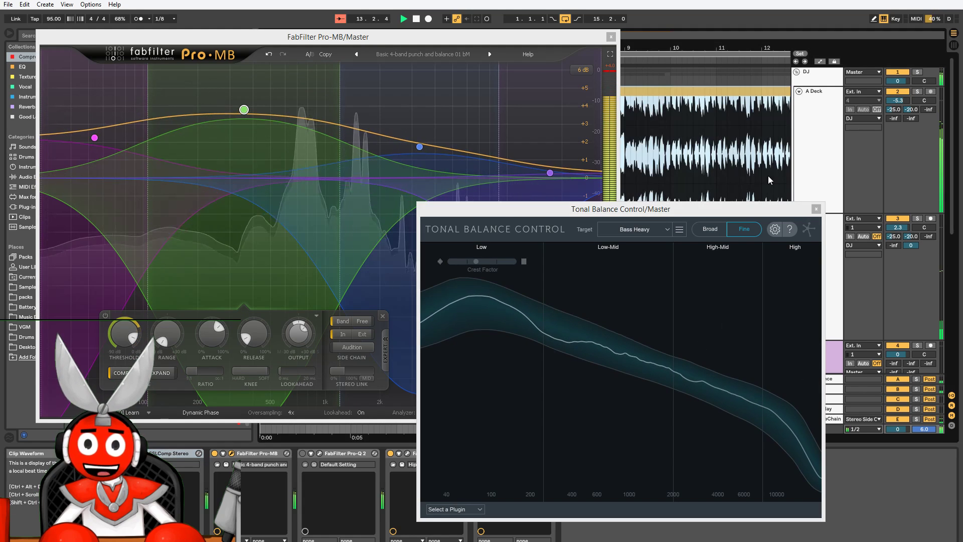
- Lower Pro-MB's high band to about 0 dB and close the Tonal Balance Control and Pro-MB windows
click(816, 209)
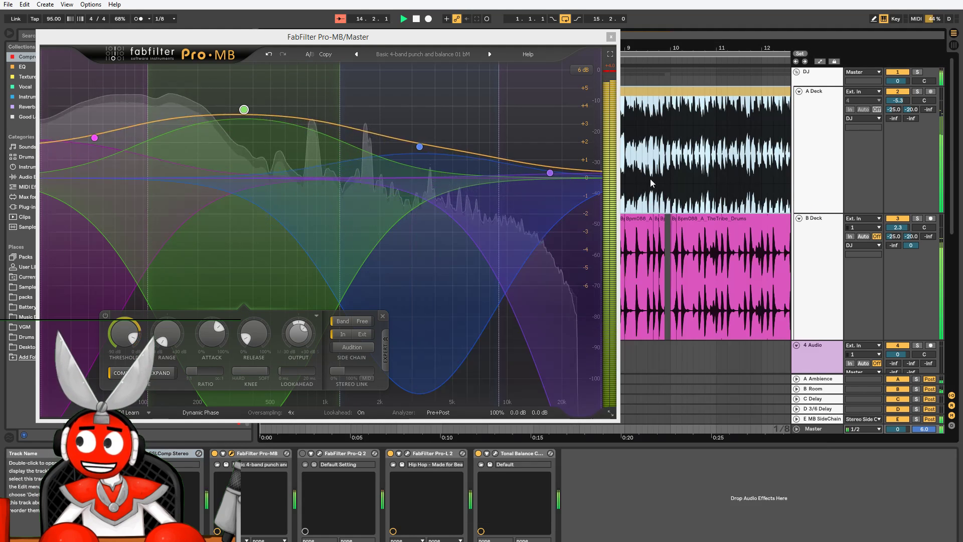
mouse_move(550, 176)
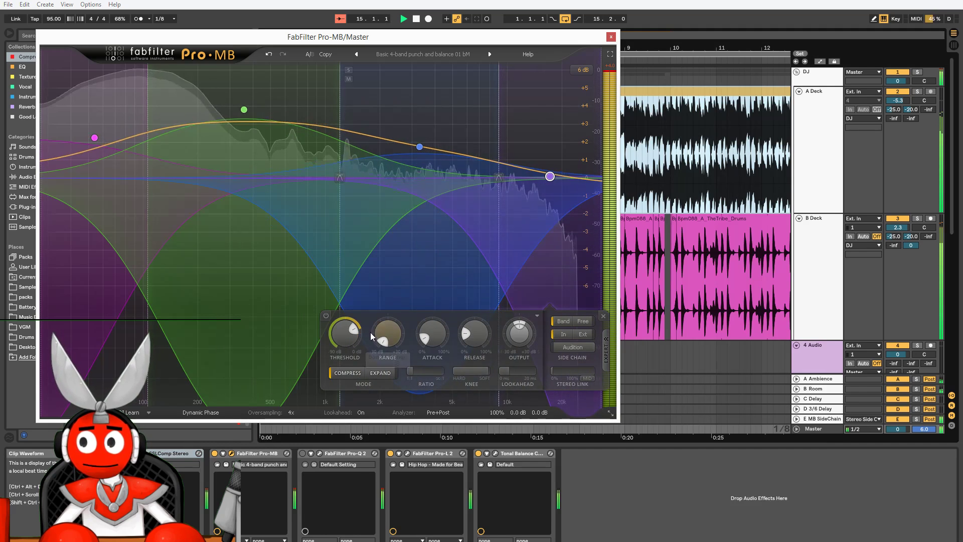
click(611, 37)
- Open Pro-Q 2 on the B Deck and A Deck tracks to inspect their EQ curves
click(546, 303)
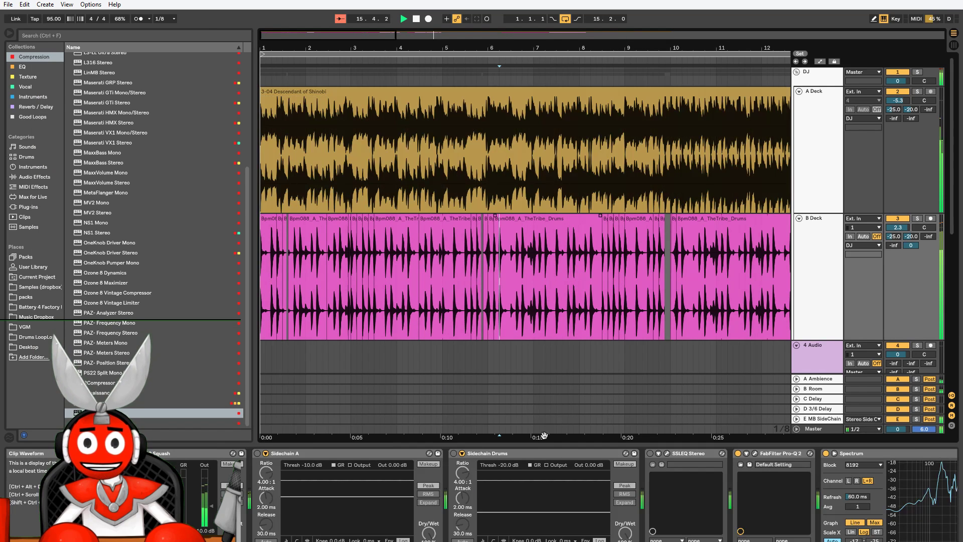
click(755, 454)
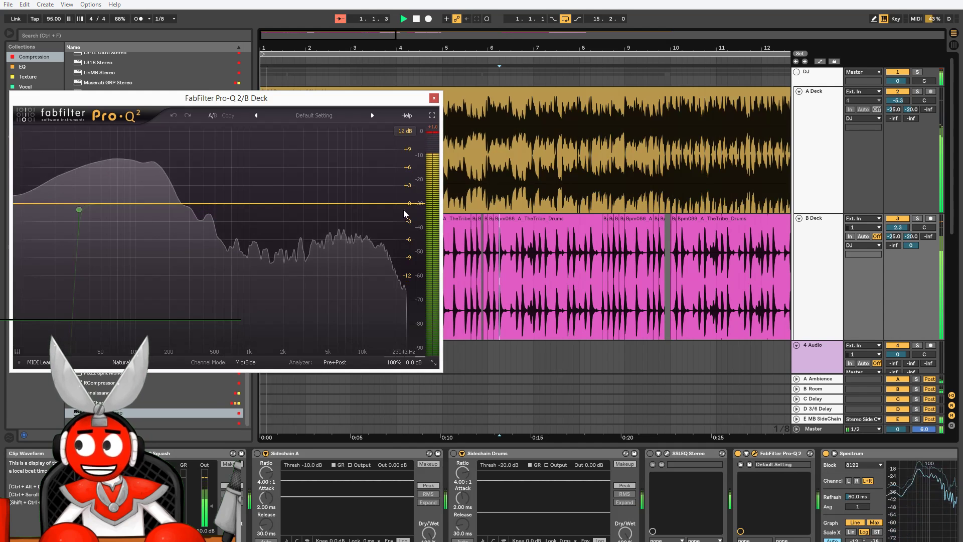
click(546, 112)
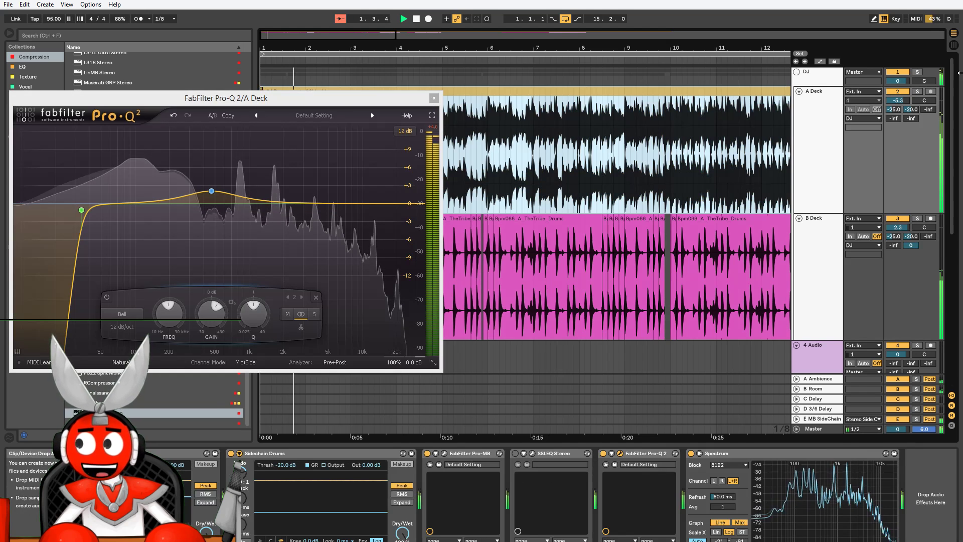
- Listen to the A Deck soloed and close its Pro-Q 2, then solo the B Deck drums with their Pro-Q 2 open
click(917, 93)
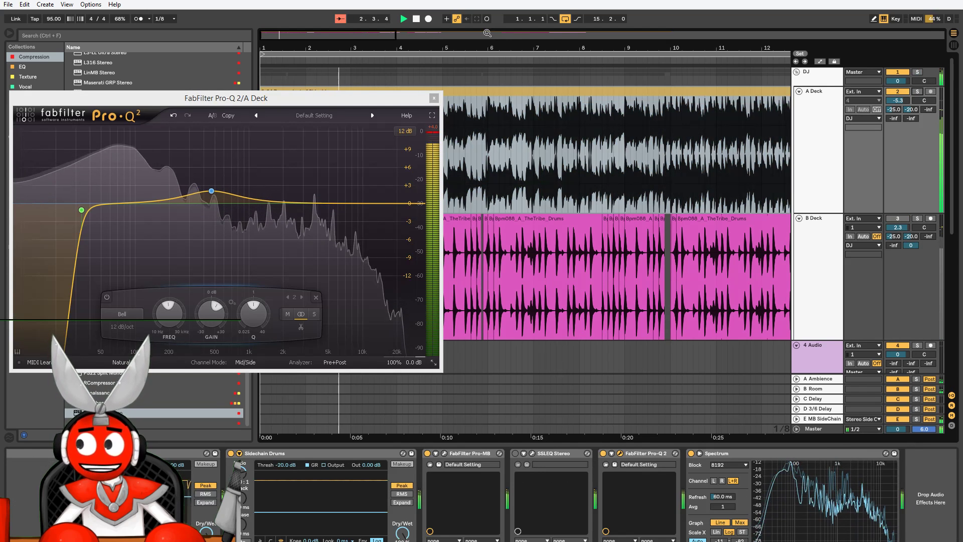
click(434, 99)
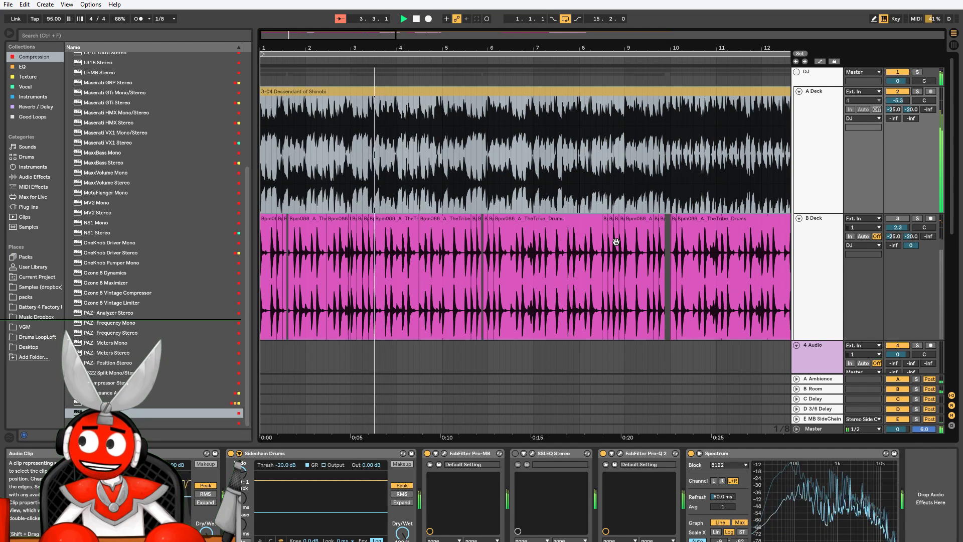
click(898, 219)
click(505, 297)
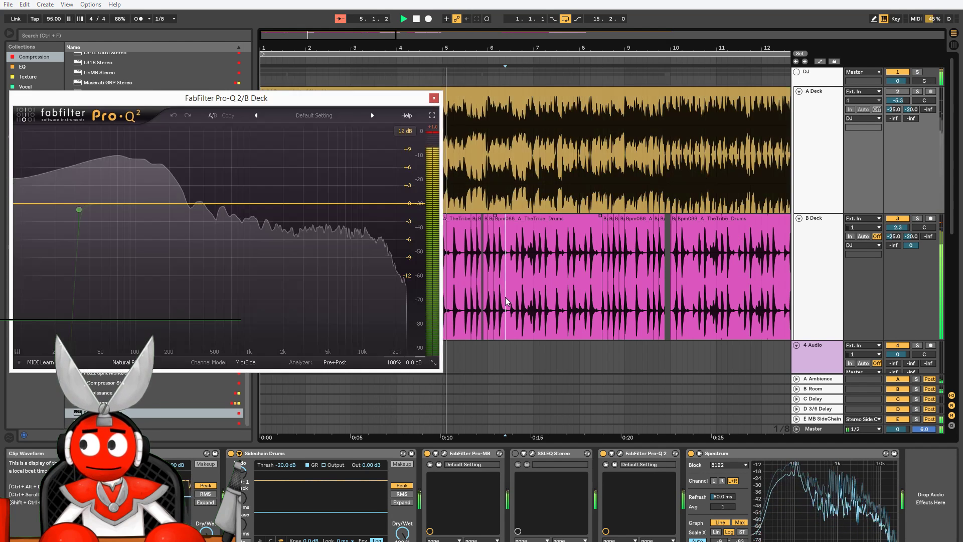
- Add a 36 dB/oct high cut at about 11.9 kHz to the B Deck's Pro-Q 2, checking it against bypass
click(411, 203)
drag(410, 205, 399, 205)
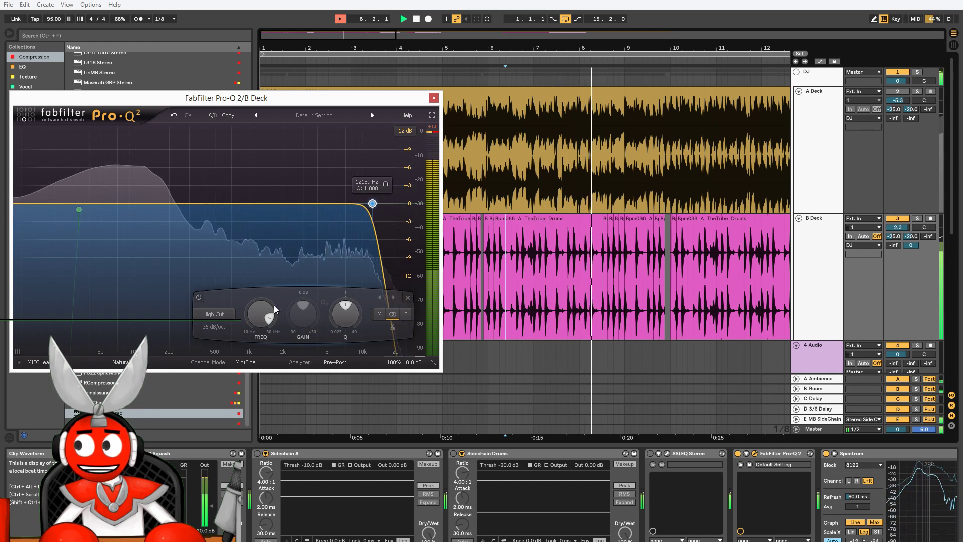
click(198, 297)
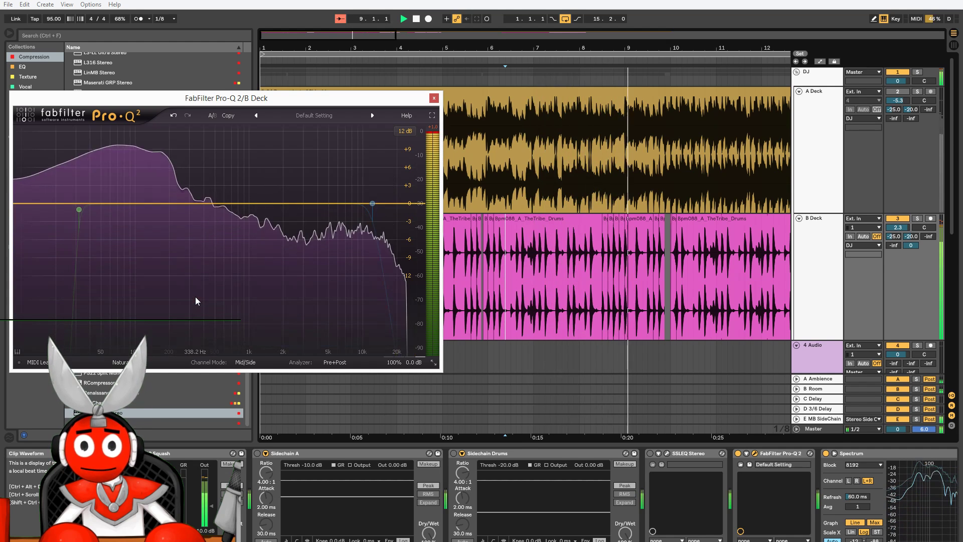
click(372, 203)
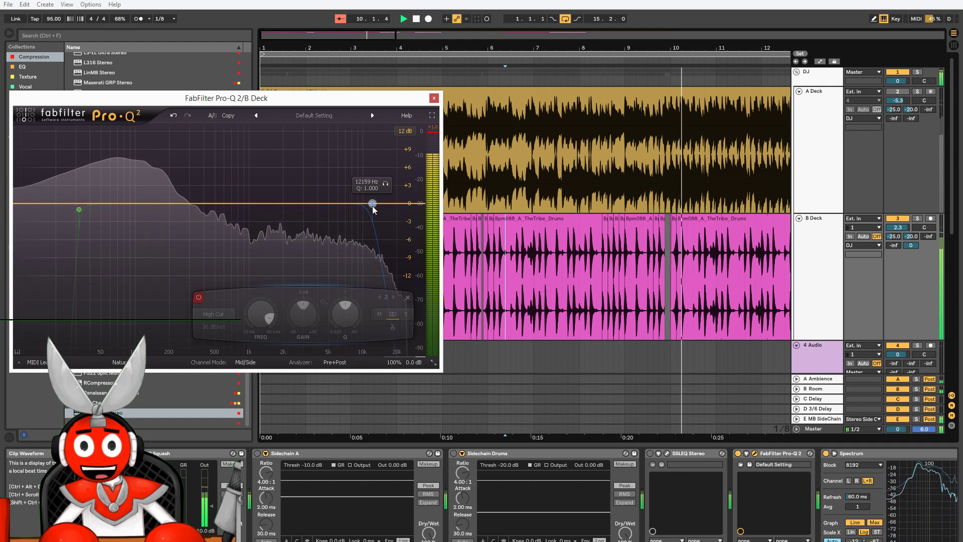
click(201, 299)
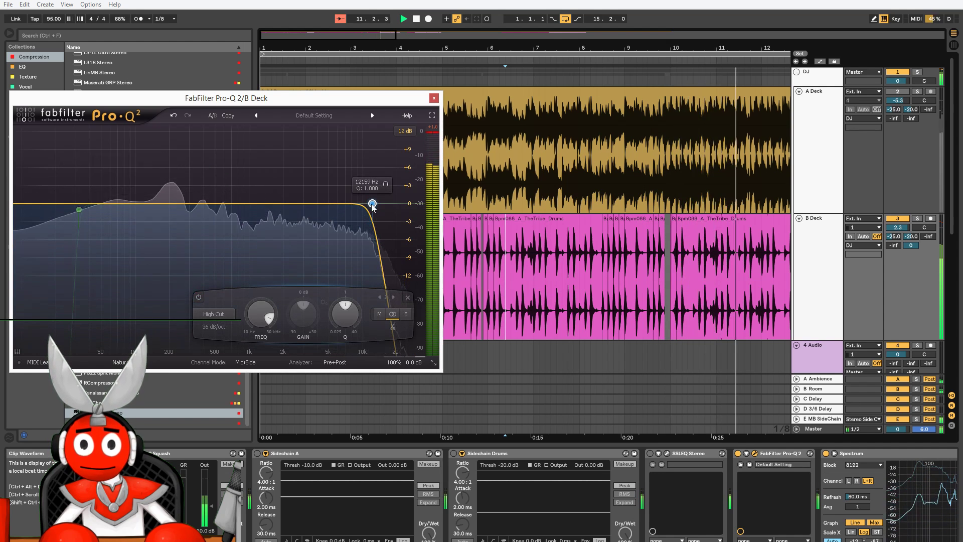
drag(372, 204, 371, 204)
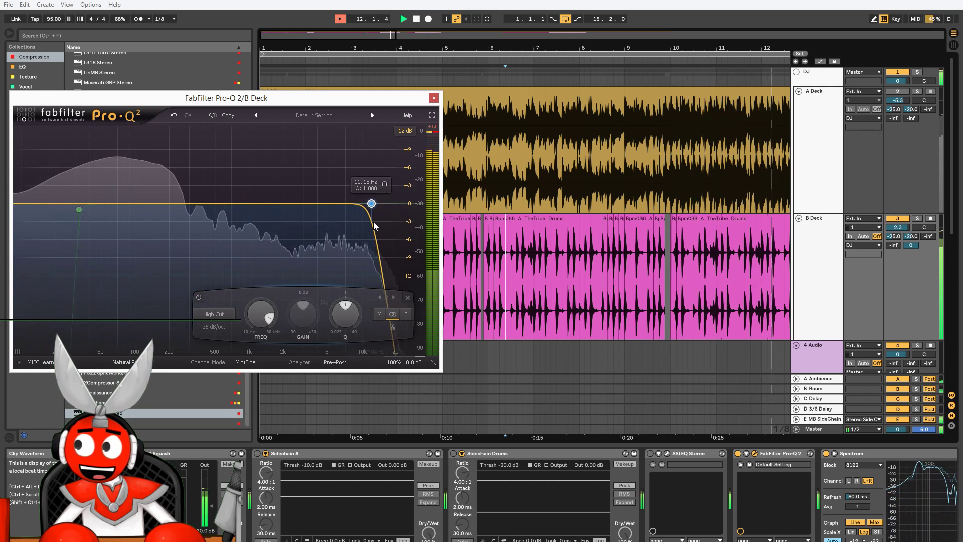
- Compare the soloed B Deck drums with the high-cut band bypassed and enabled
click(199, 298)
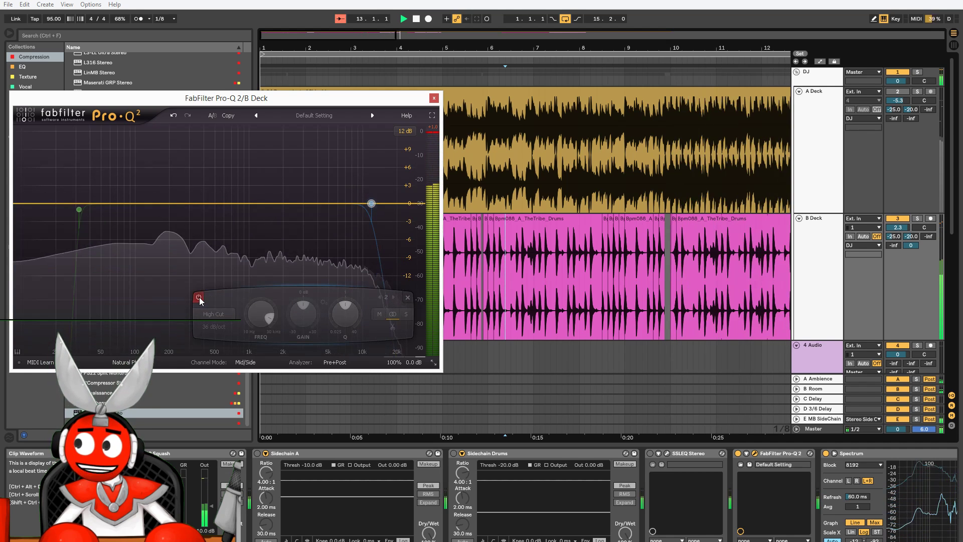
key(space)
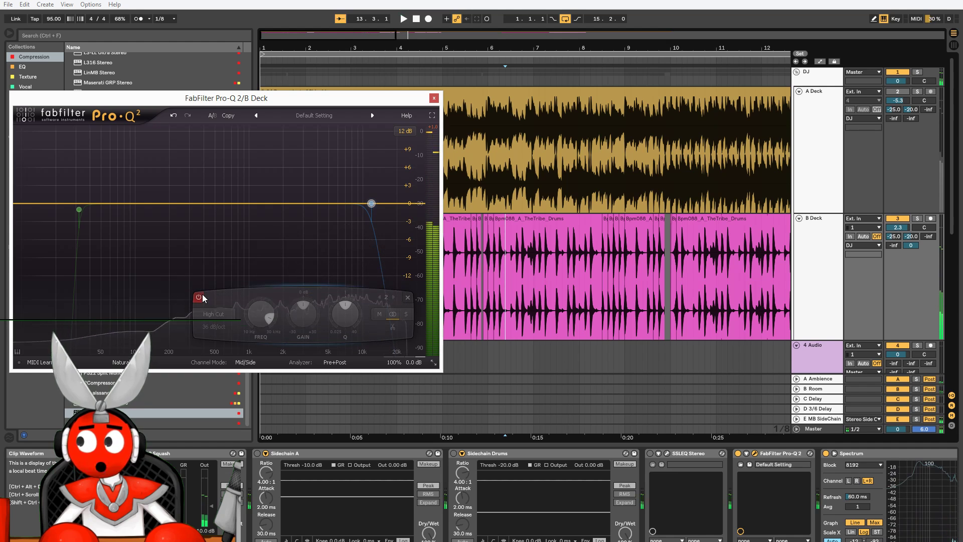
key(space)
key(space)
click(202, 295)
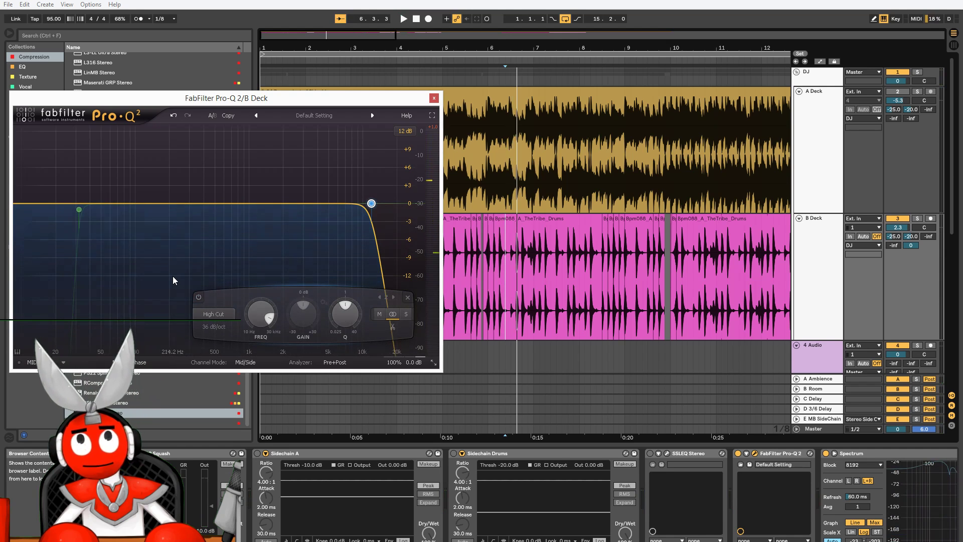
click(199, 297)
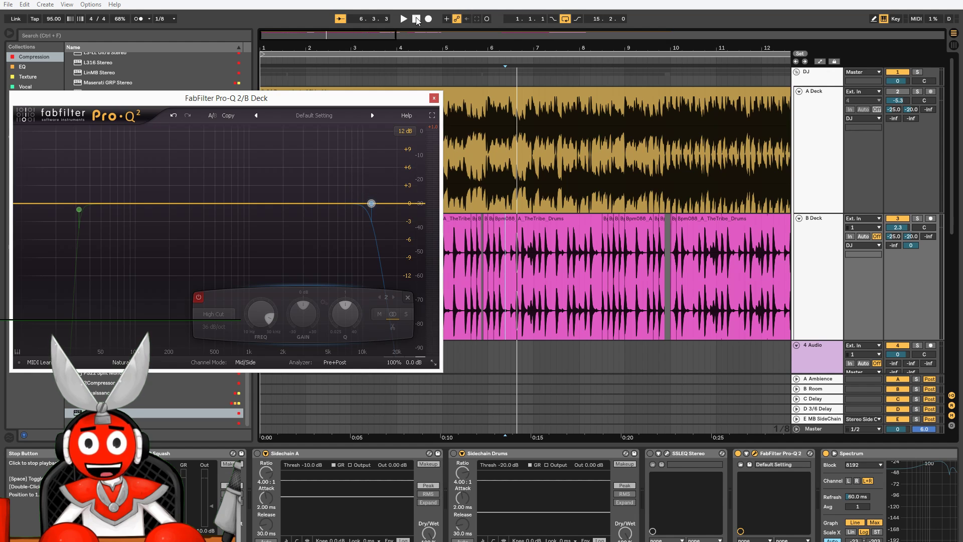
- Play both decks together and retune the B Deck high cut to about 12.9 kHz, Q about 1.14, at 24 dB/oct
key(space)
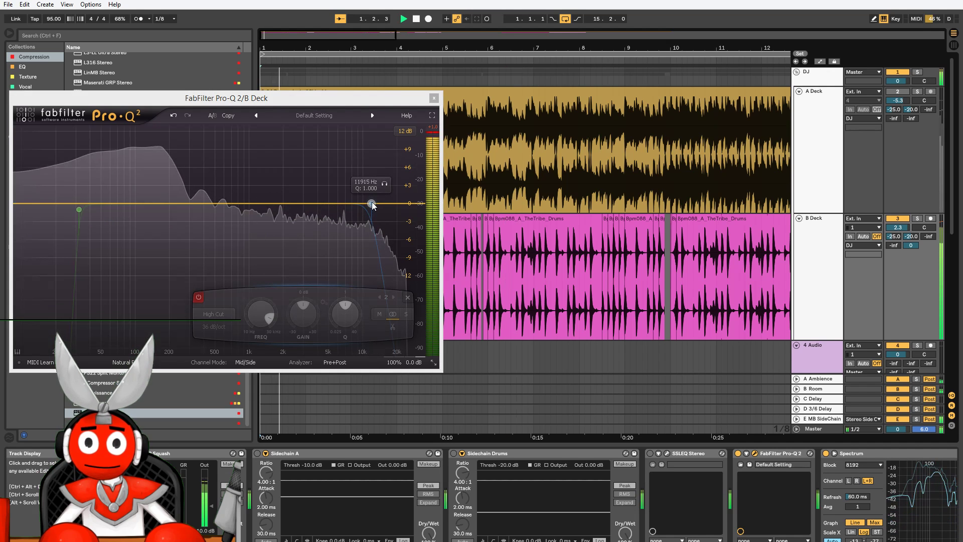
key(F2)
click(347, 231)
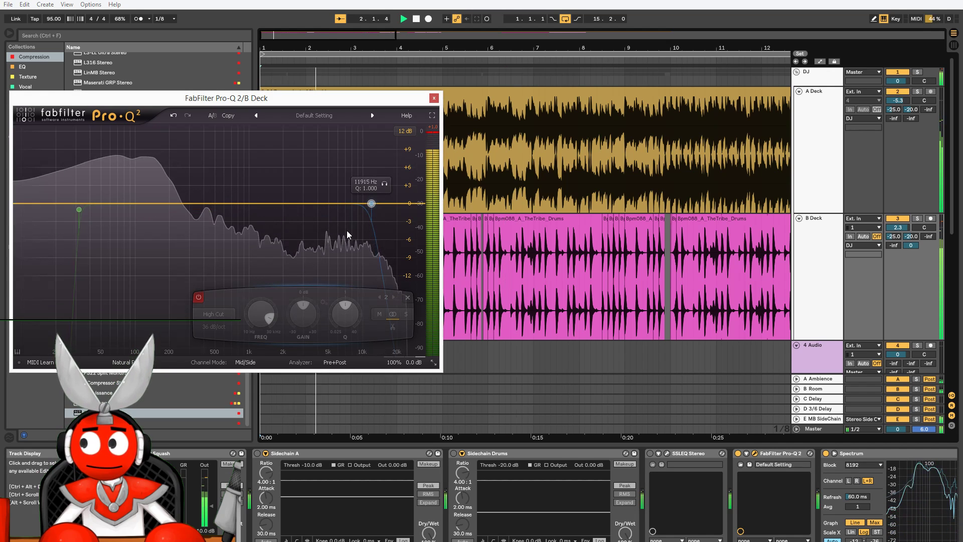
drag(372, 205, 433, 213)
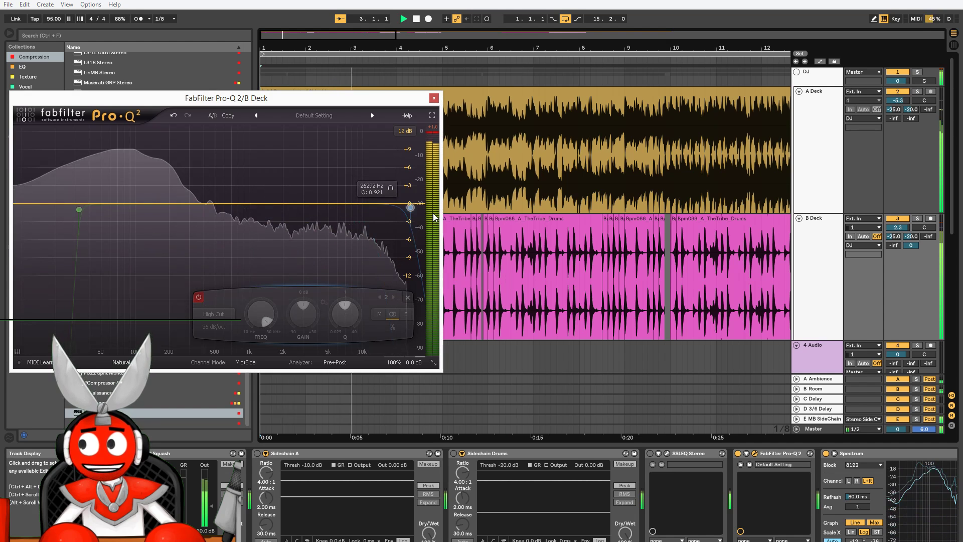
click(199, 297)
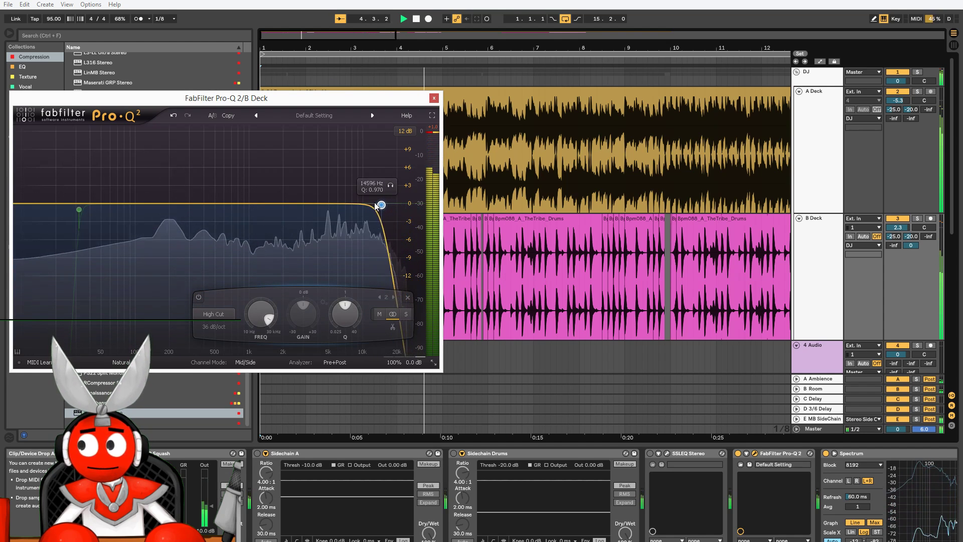
drag(366, 206, 369, 207)
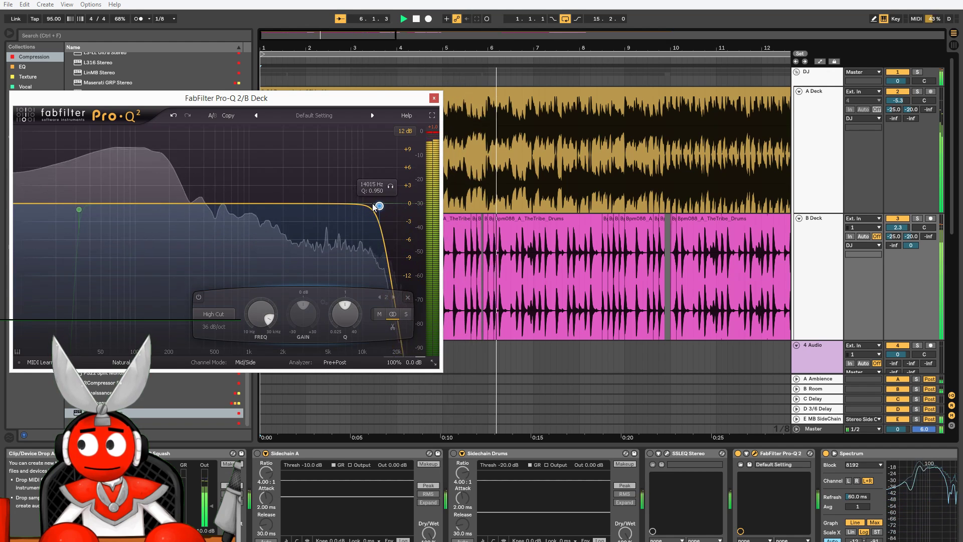
drag(381, 208, 375, 198)
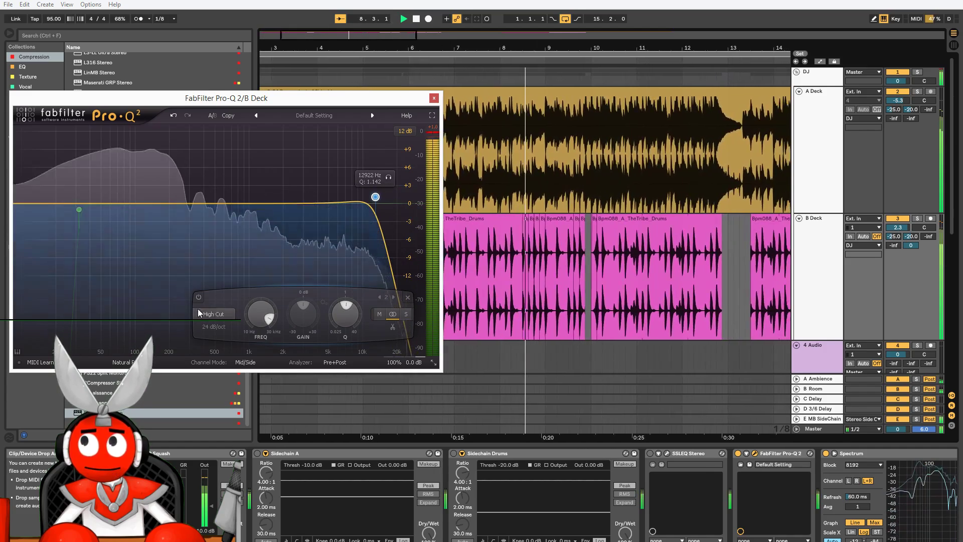
- Compare the mix with the B Deck high cut on and off while trying 30 and 24 dB/oct slopes
click(199, 297)
click(199, 296)
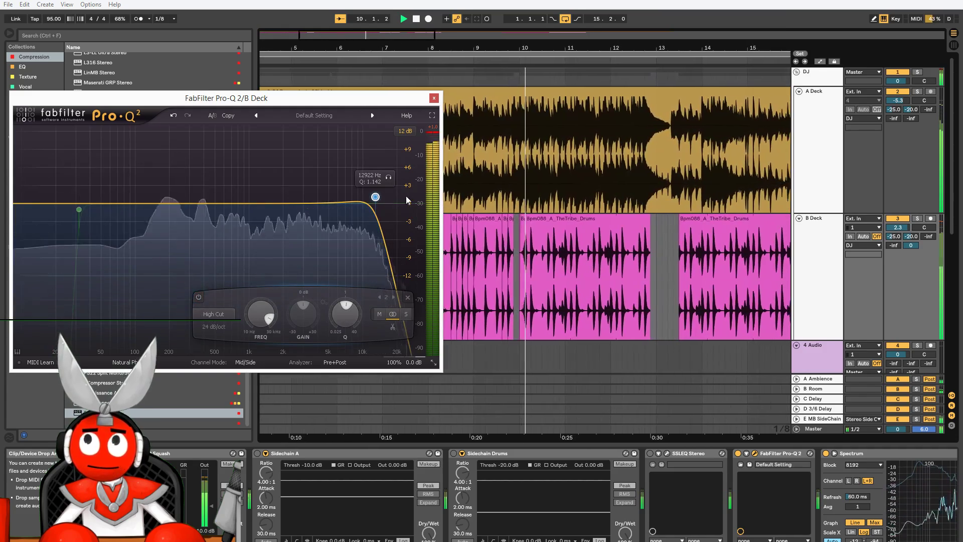
alt+shift+click(375, 197)
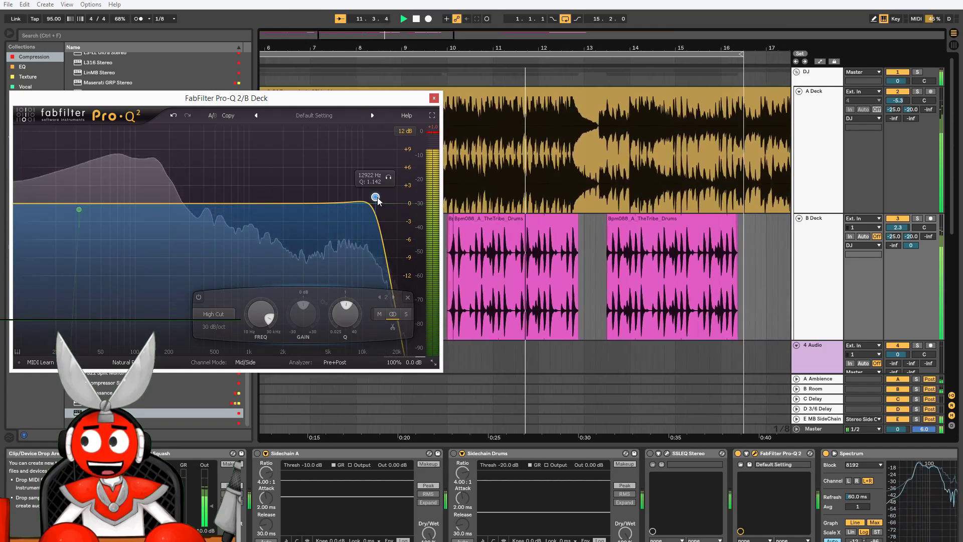
scroll(377, 197, down, 1)
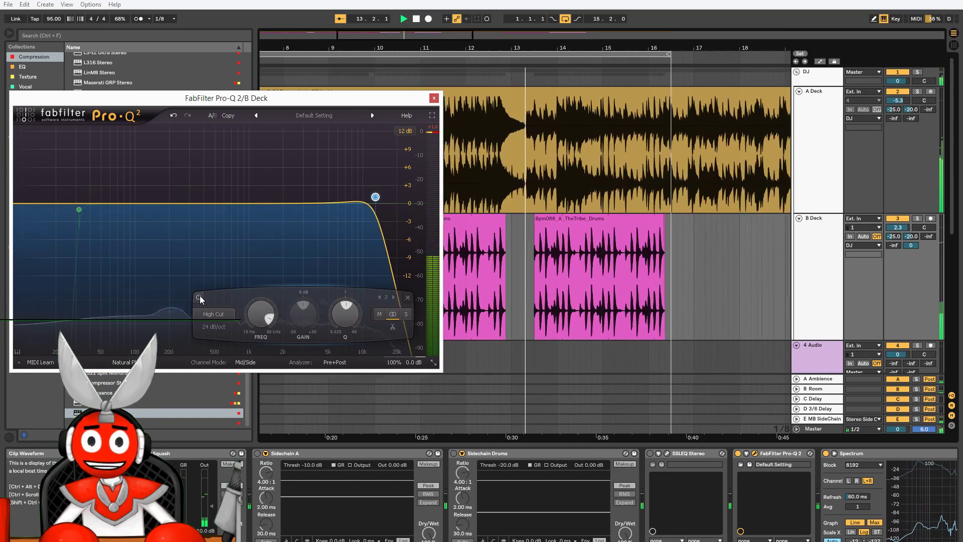
click(200, 297)
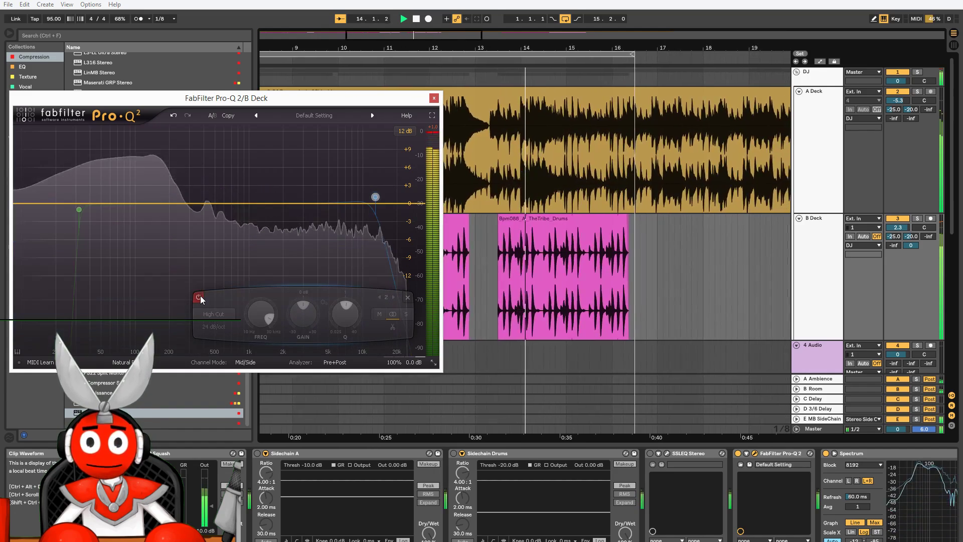
click(200, 297)
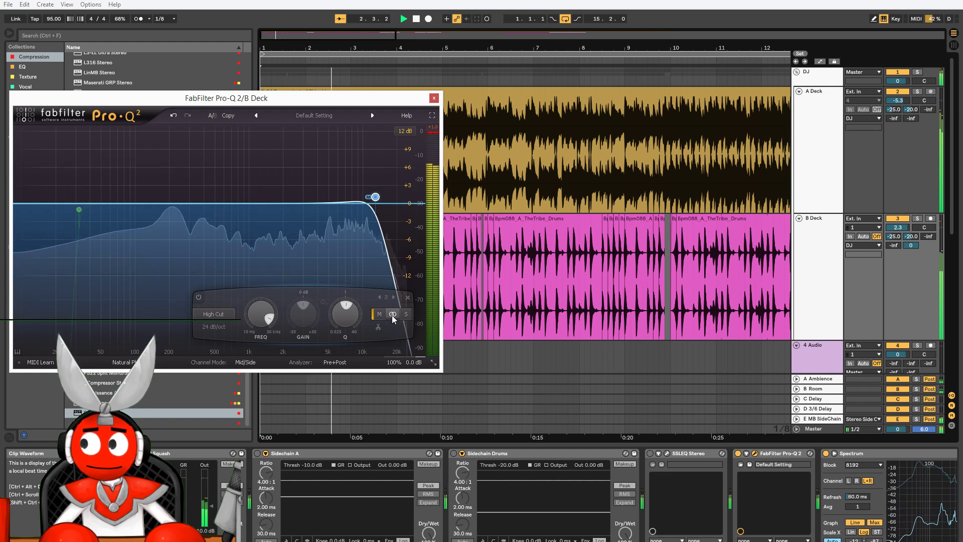
- Set the B Deck high cut to stereo processing with a 30 dB/oct slope and close its Pro-Q 2
mouse_move(390, 191)
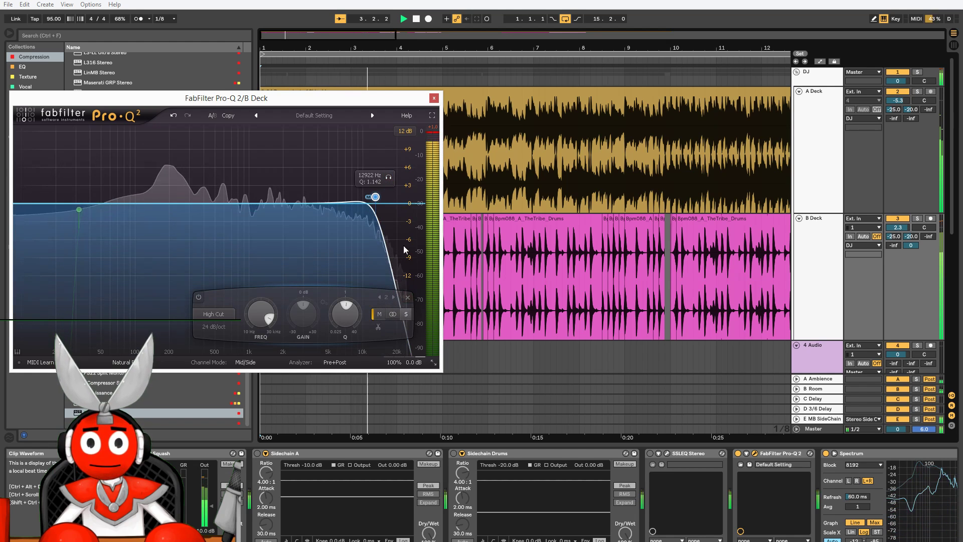
click(392, 314)
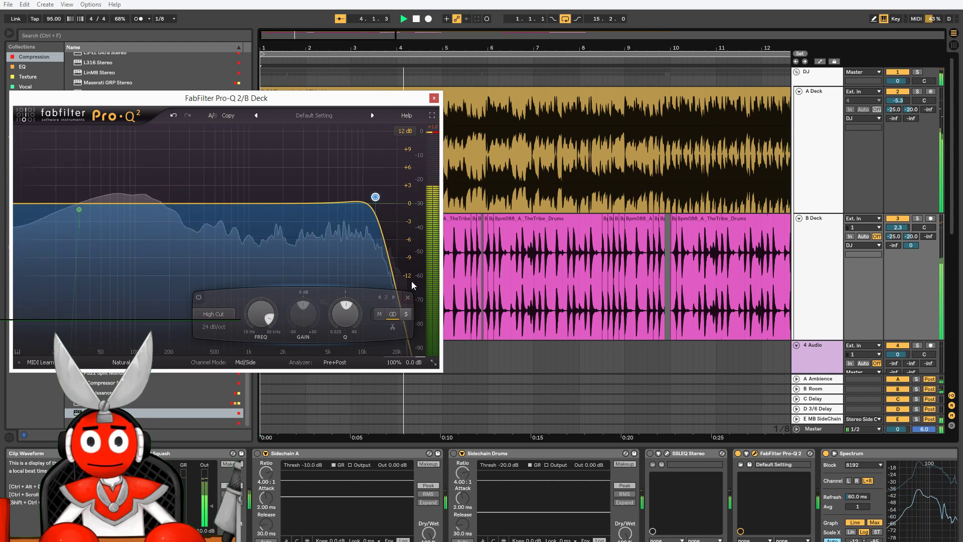
mouse_move(382, 206)
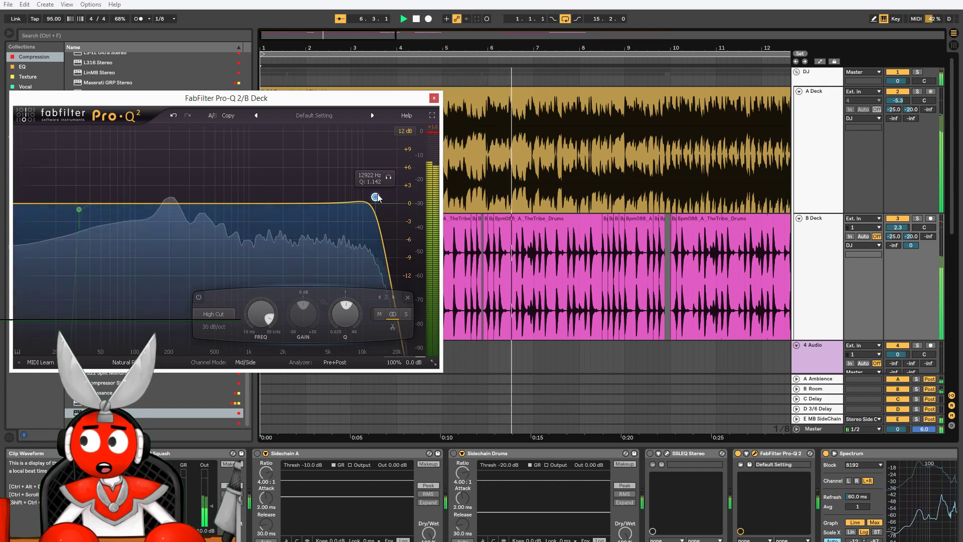
click(434, 98)
- Add a bell boost of about 1.2 dB near 4.9 kHz in the A Deck's Pro-Q 2
click(471, 143)
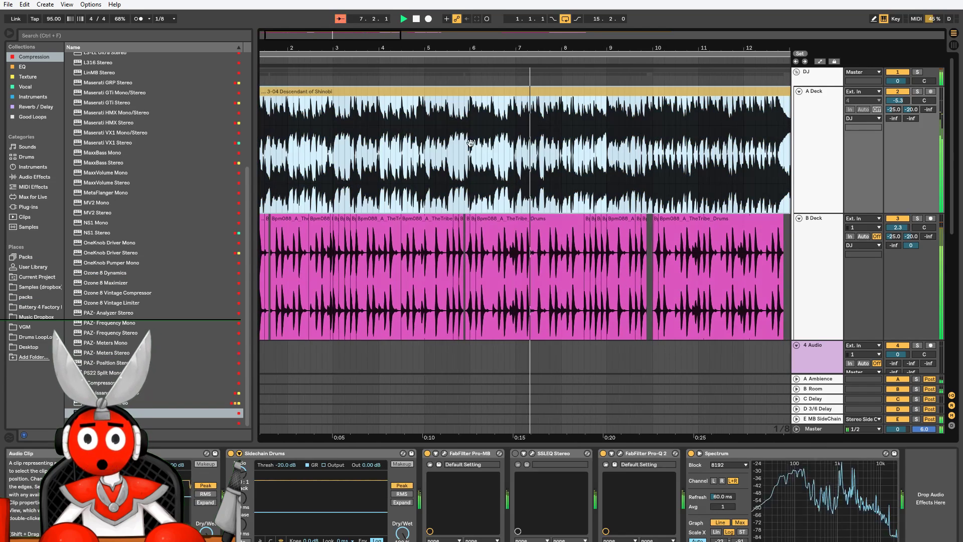
click(621, 453)
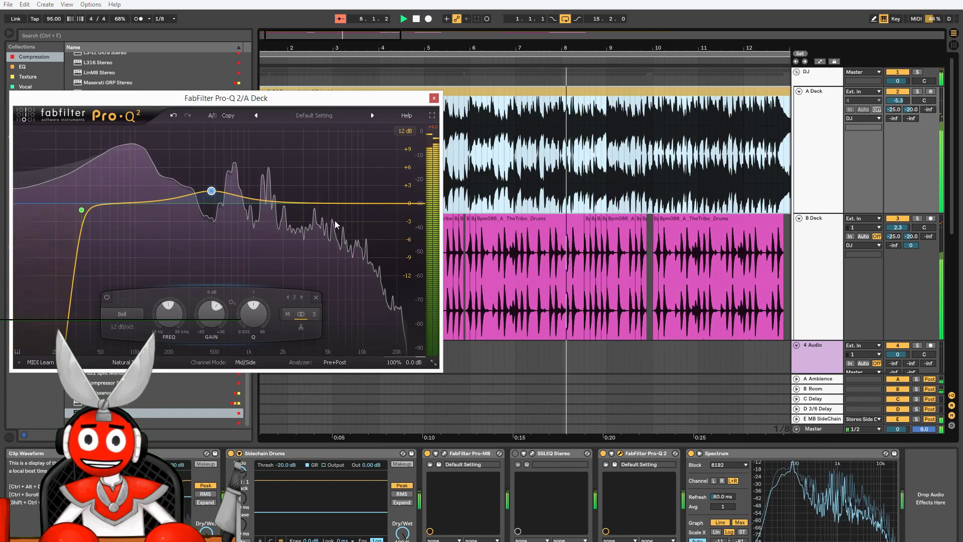
mouse_move(315, 205)
mouse_down()
mouse_move(323, 139)
mouse_move(392, 131)
mouse_move(328, 130)
mouse_move(328, 196)
mouse_up()
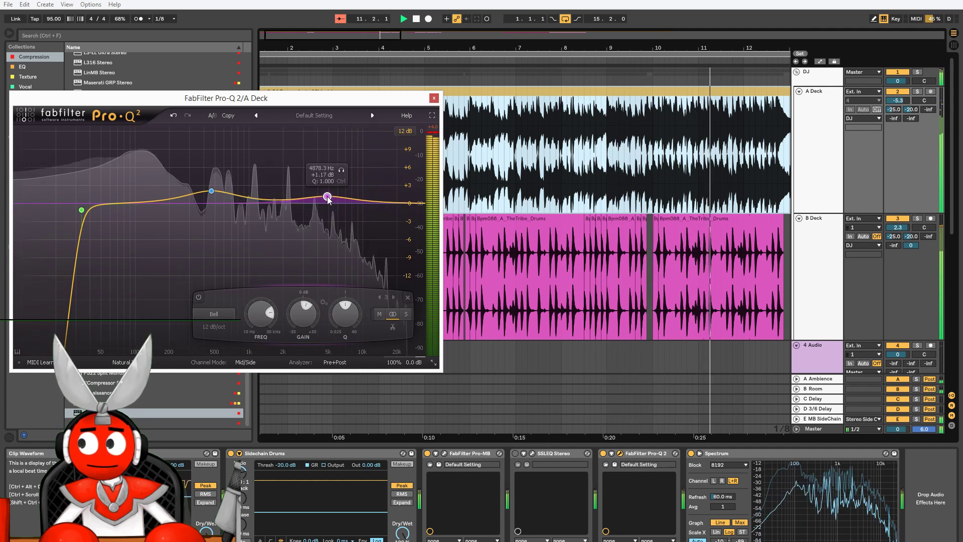
- Open Pro-L 2 and Tonal Balance Control on the Master track to check limiting and the Bass Heavy target
click(664, 331)
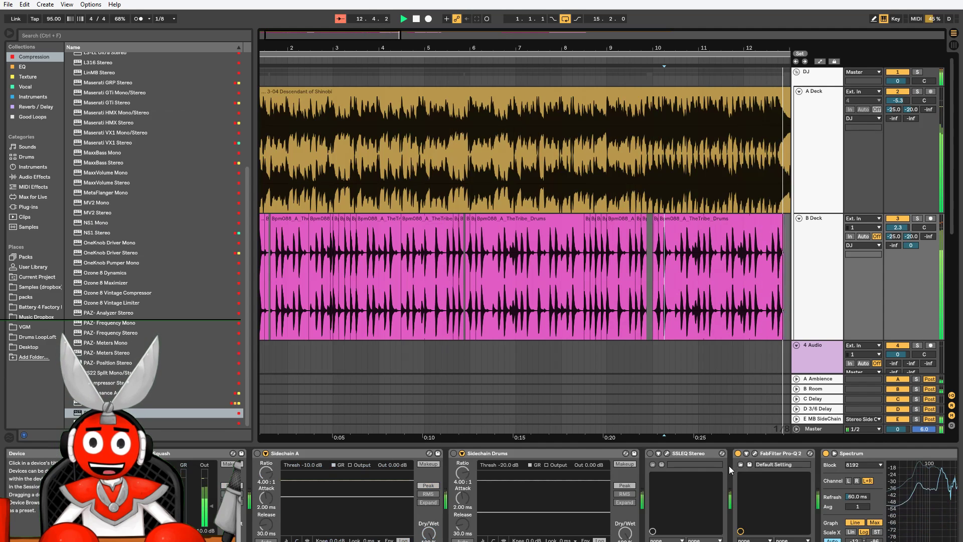
key(shift+Tab)
key(shift+Tab)
click(817, 430)
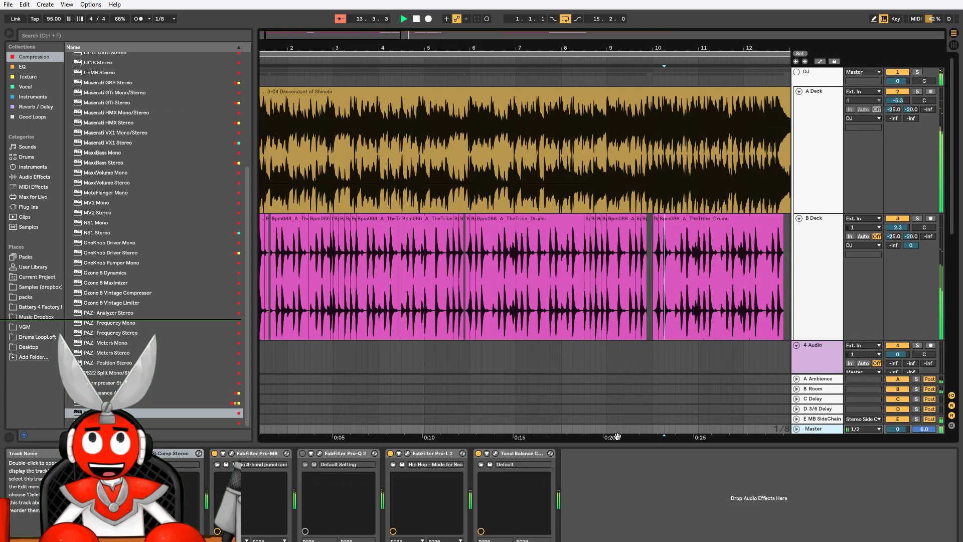
click(408, 453)
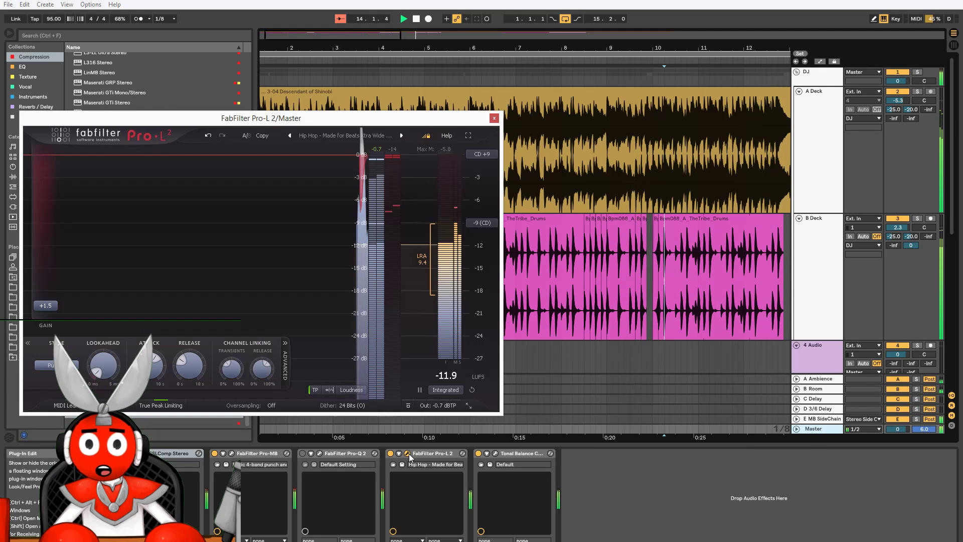
click(495, 453)
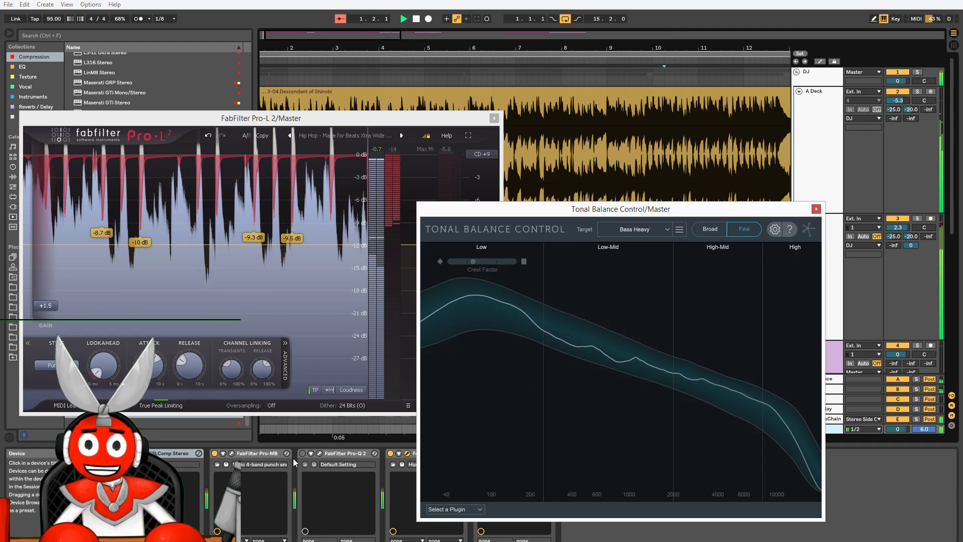
- Open the Master track's Pro-Q 2 and add a bell boost of about 8 dB near 410 Hz
click(324, 453)
drag(224, 127, 282, 126)
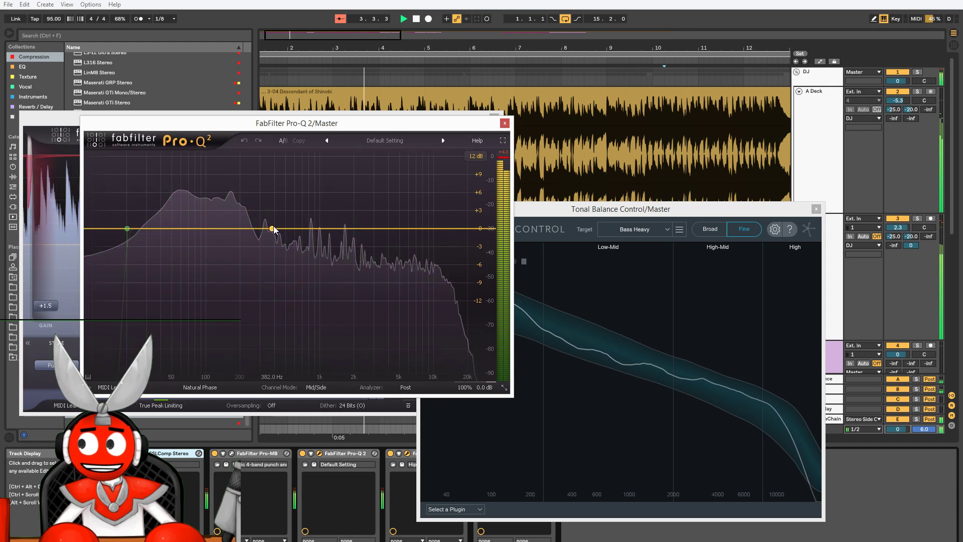
drag(274, 227, 276, 181)
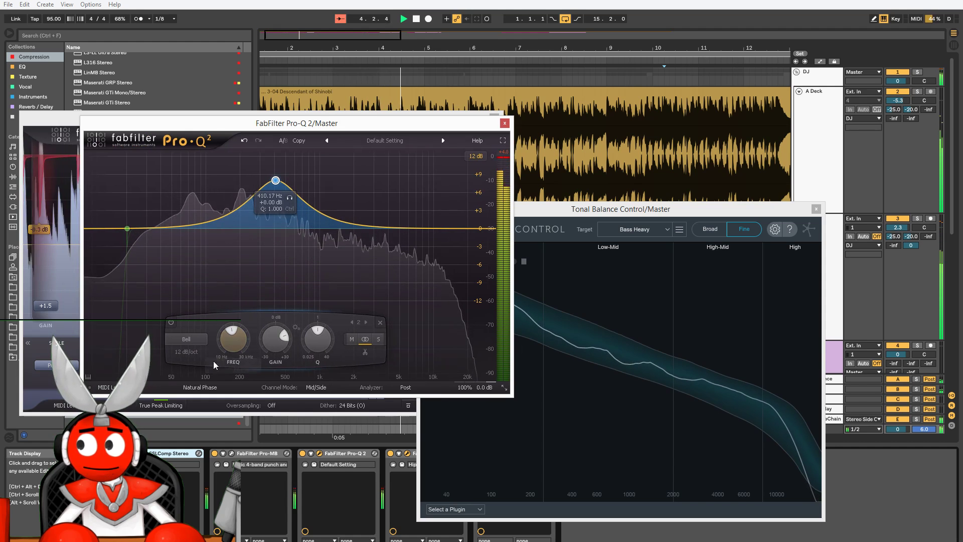
- Set the Master Pro-Q 2's low-mid bell to a 24 dB/oct slope and about 1.3 dB of boost near 390 Hz
click(195, 375)
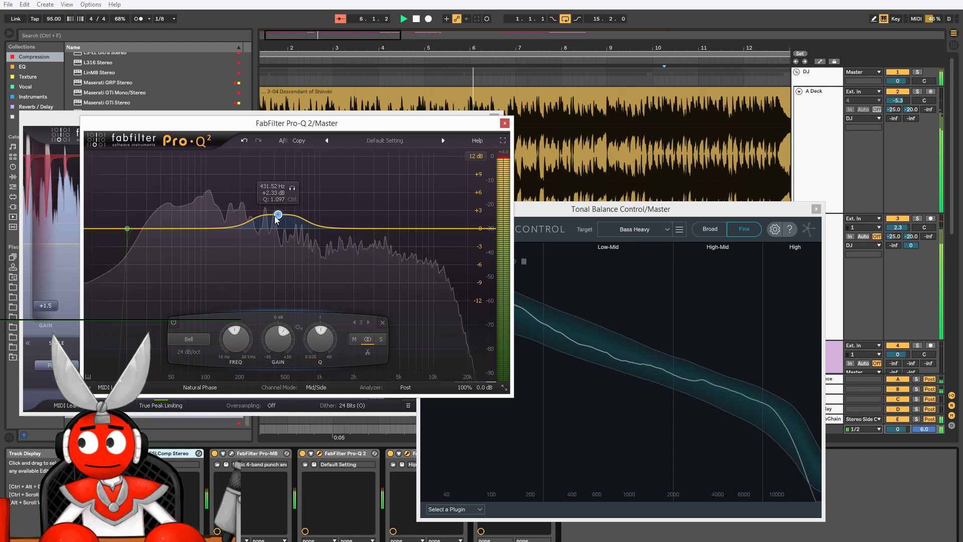
drag(277, 217, 275, 200)
drag(274, 161, 274, 218)
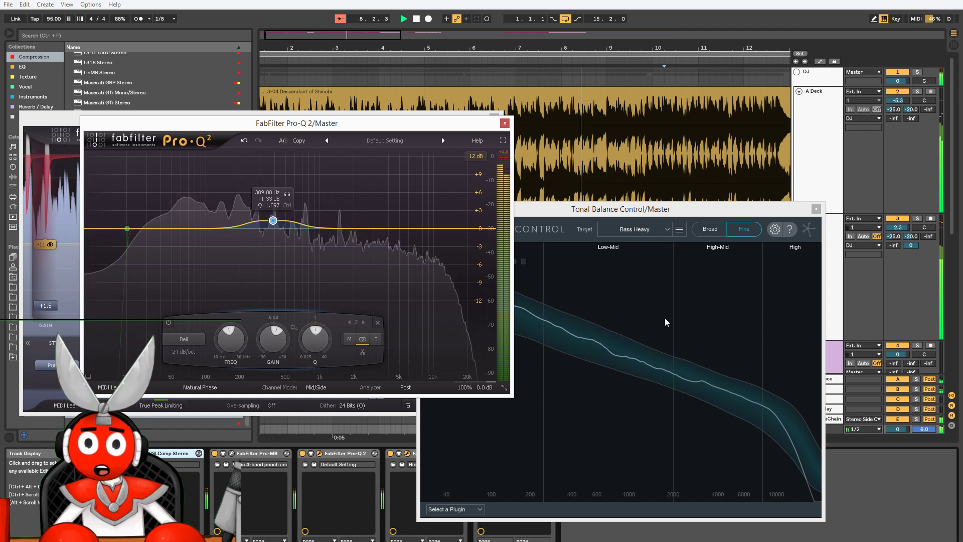
click(635, 335)
- Add a mid-only bell near 60 Hz in the Master Pro-Q 2 with a Q of about 1.2 and roughly 1 dB of boost
drag(158, 228, 181, 215)
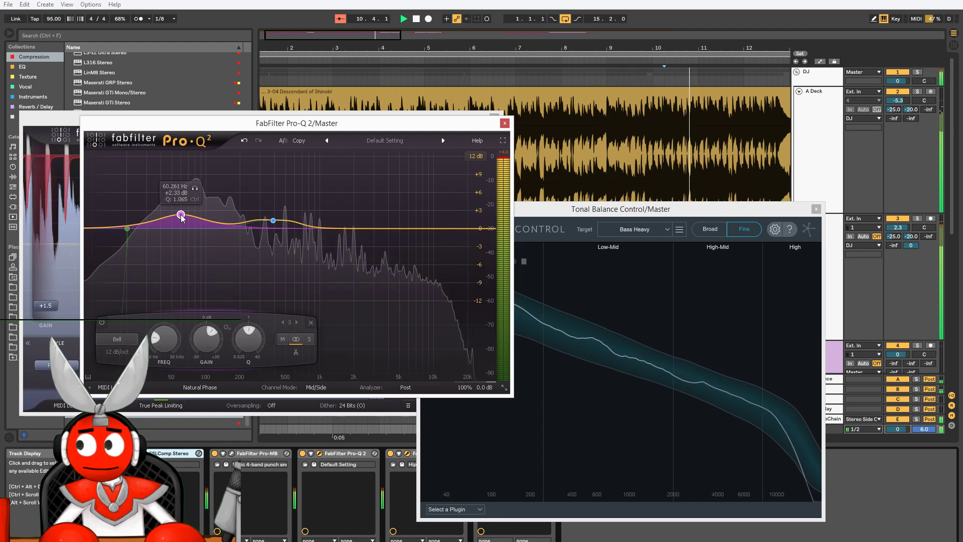
scroll(180, 213, up, 1)
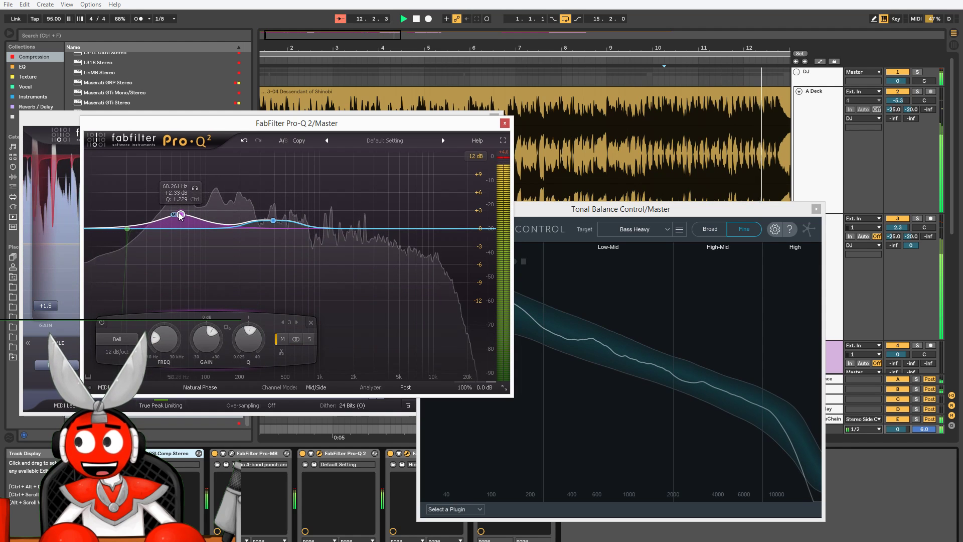
drag(181, 215, 180, 222)
- Enable the 72 dB/oct low cut near 20 Hz for comparison and bypass it again
click(128, 228)
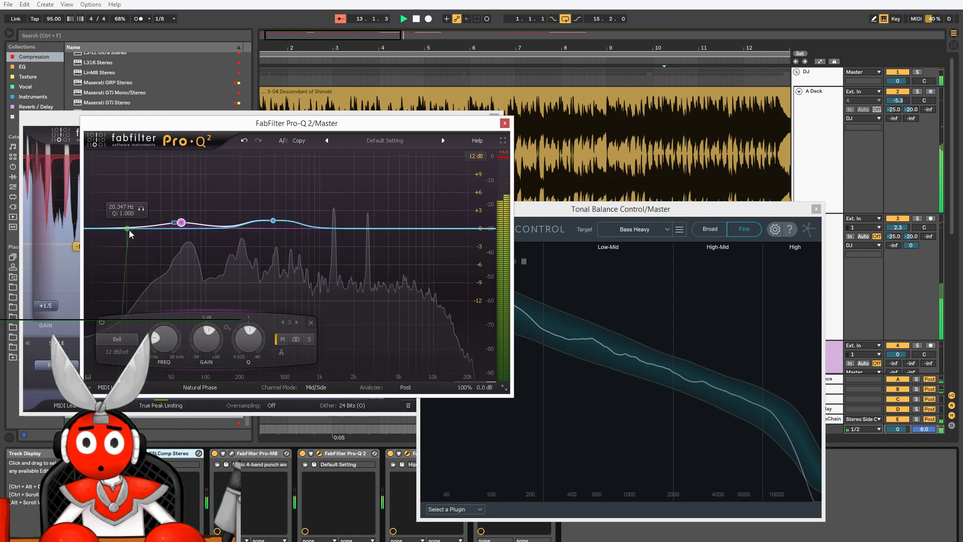
click(101, 324)
click(103, 324)
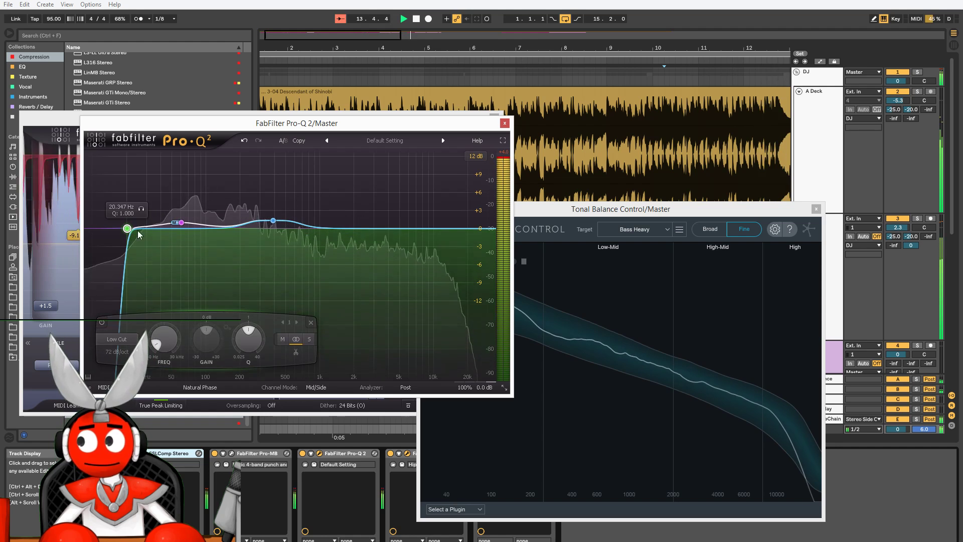
click(102, 323)
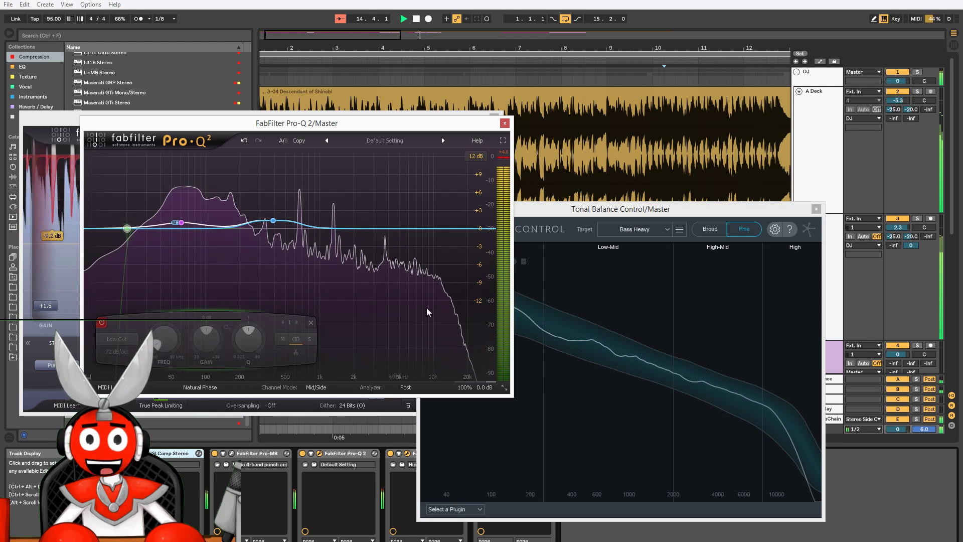
- Bring Tonal Balance Control to the front to check the full mix curve against Bass Heavy, and close it
click(681, 344)
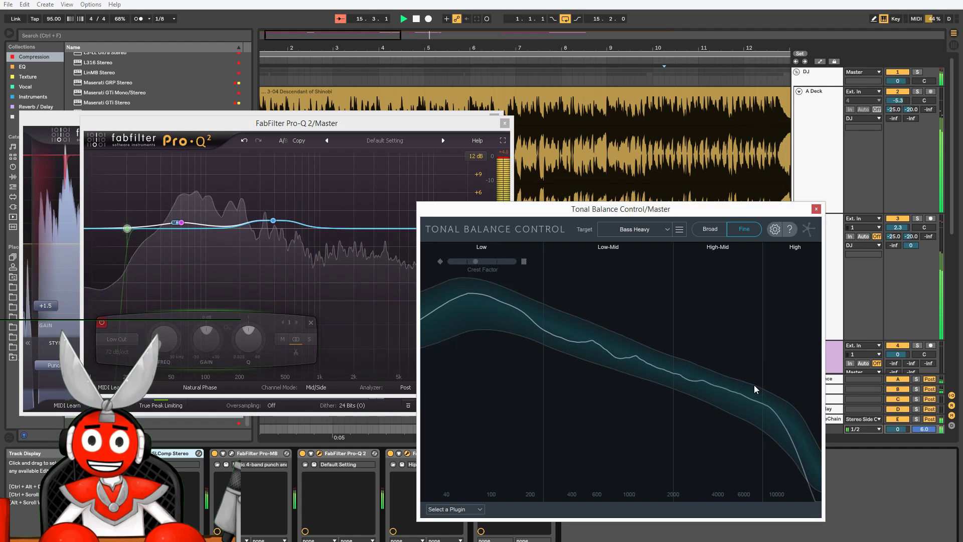
click(816, 209)
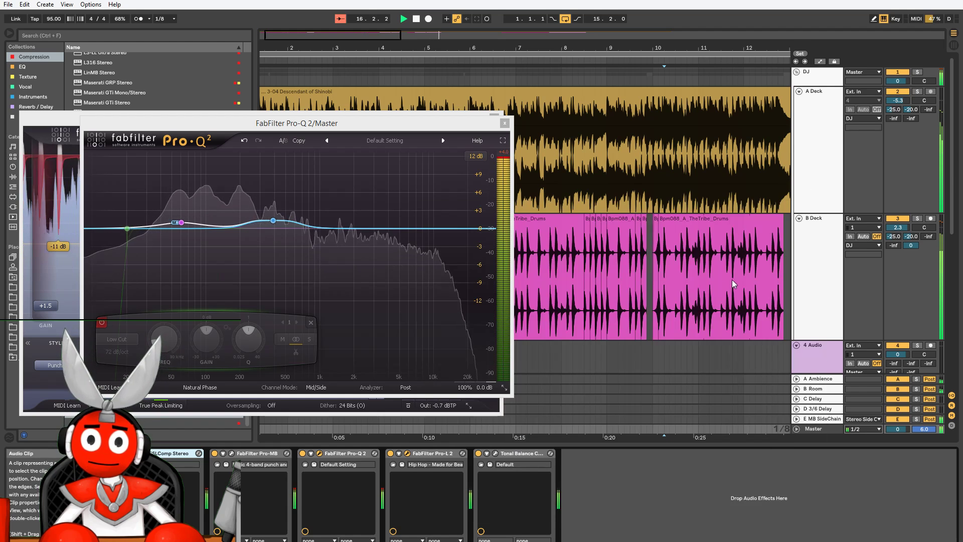
- Switch through Character Animator and OBS to the Twitch dashboard in Chrome to check the stream chat
key(alt+Tab)
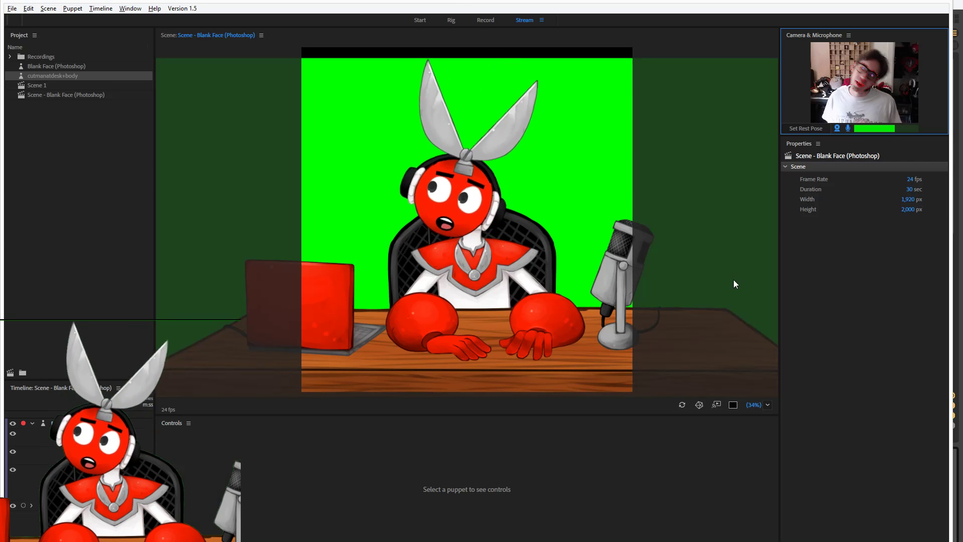
key(alt+Tab)
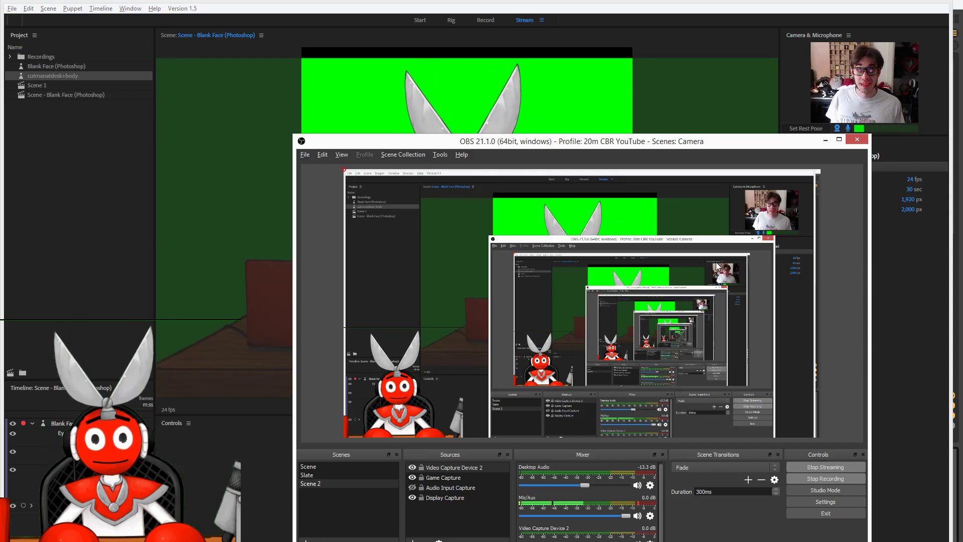
key(alt+Tab)
key(alt+Tab)
key(alt+Tab)
key(alt+Tab)
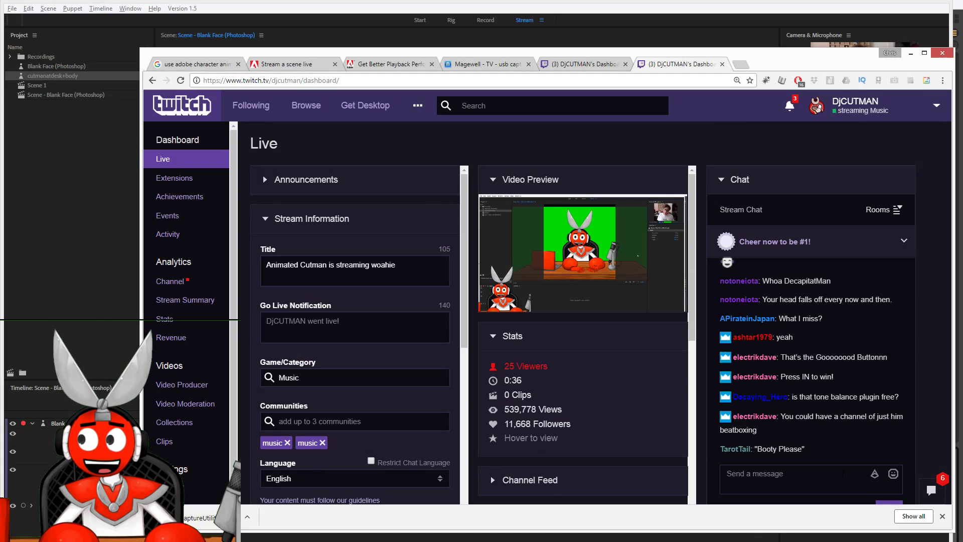
- Switch from the Twitch dashboard to the OBS window to reach its streaming and recording controls
key(alt+Tab)
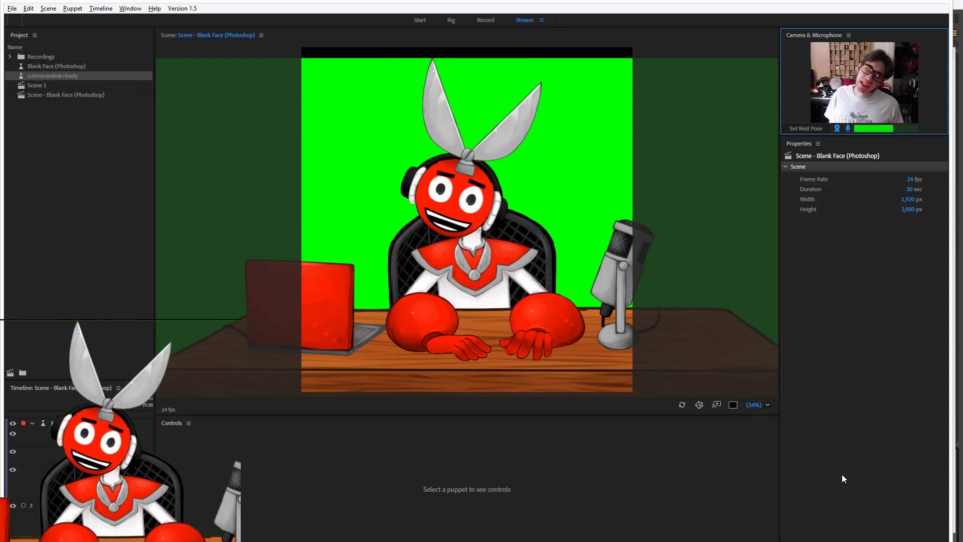
key(alt+Tab)
key(alt+Tab)
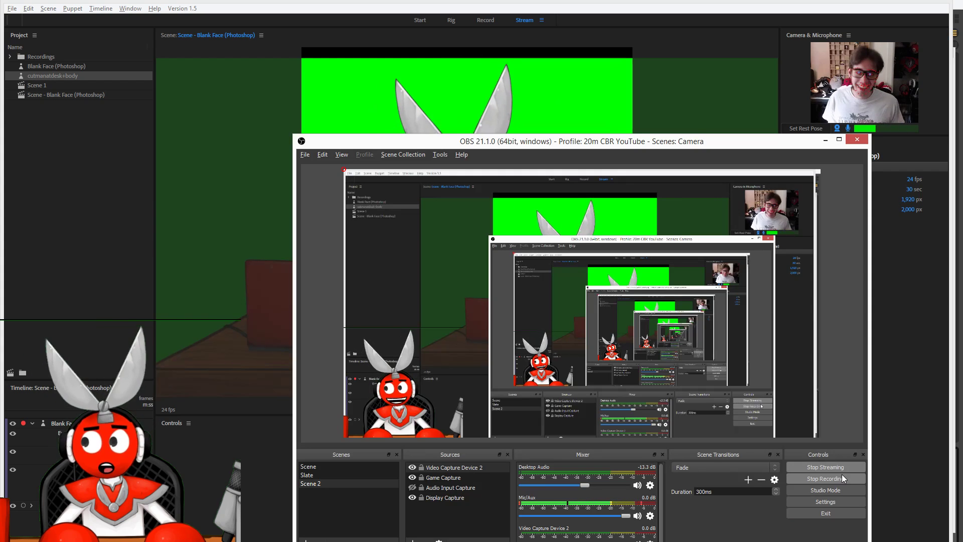